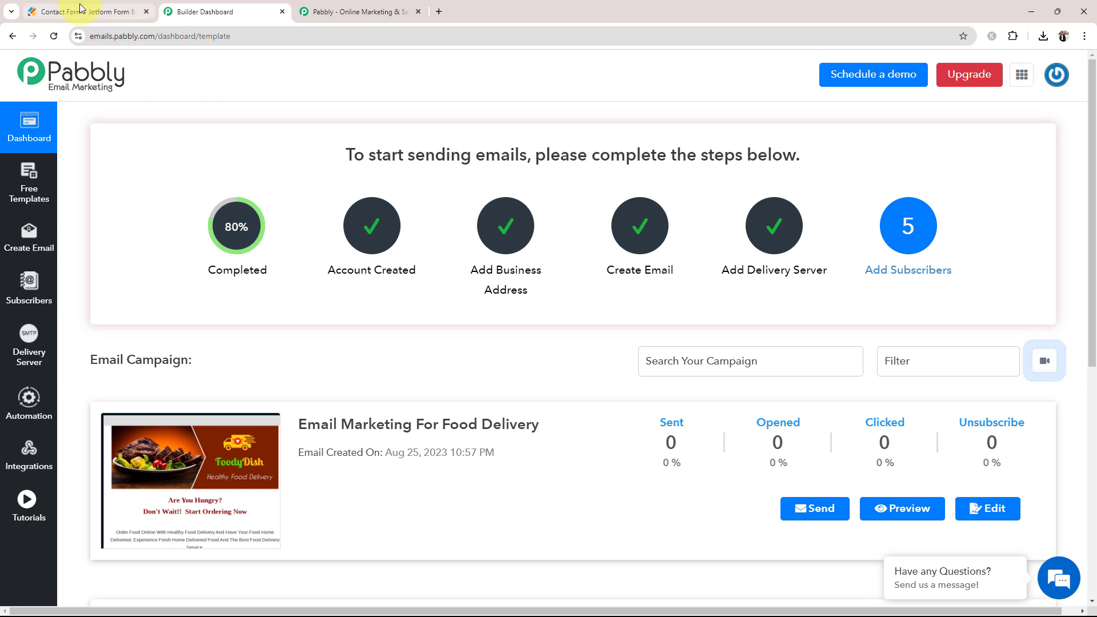
Sign in to Pabbly from its website and open the Pabbly Connect dashboard.
click(104, 11)
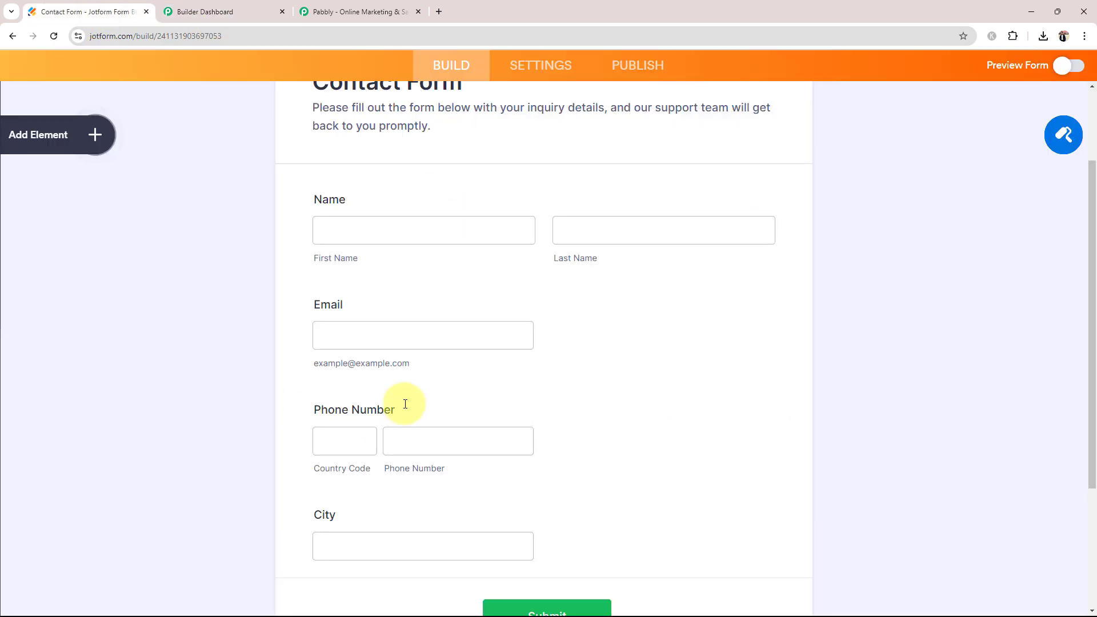
click(345, 7)
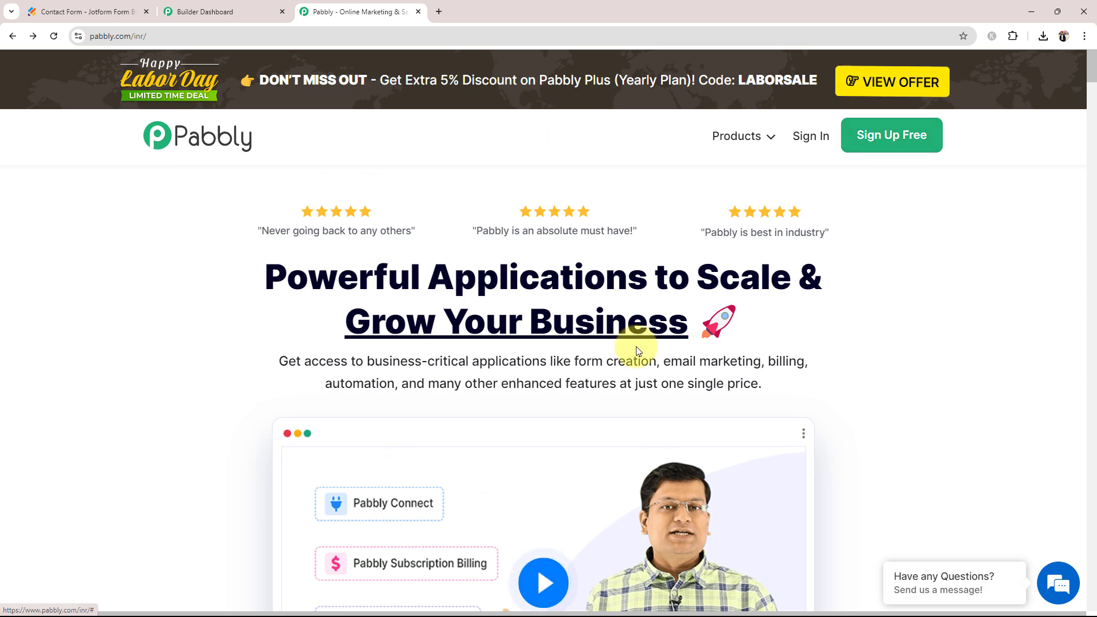
click(808, 137)
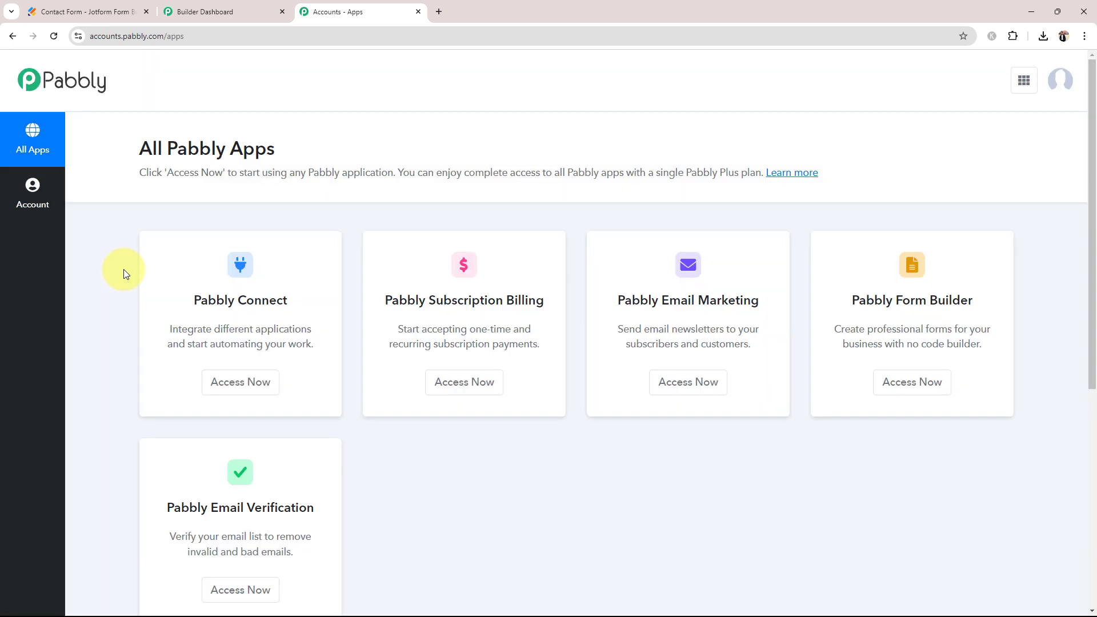
drag(194, 300, 307, 311)
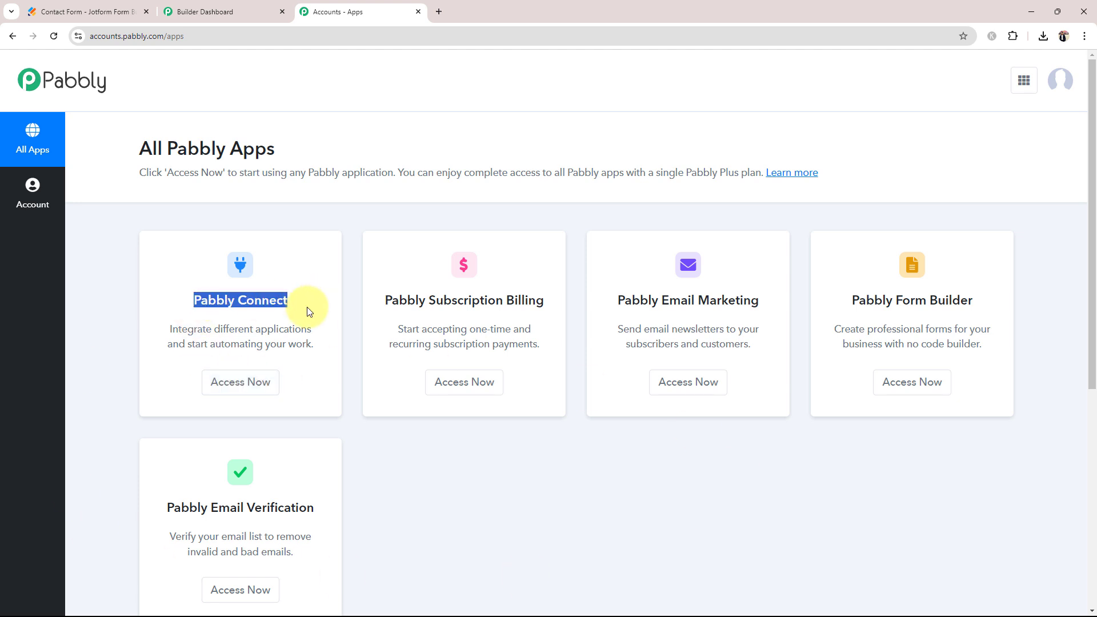
click(240, 381)
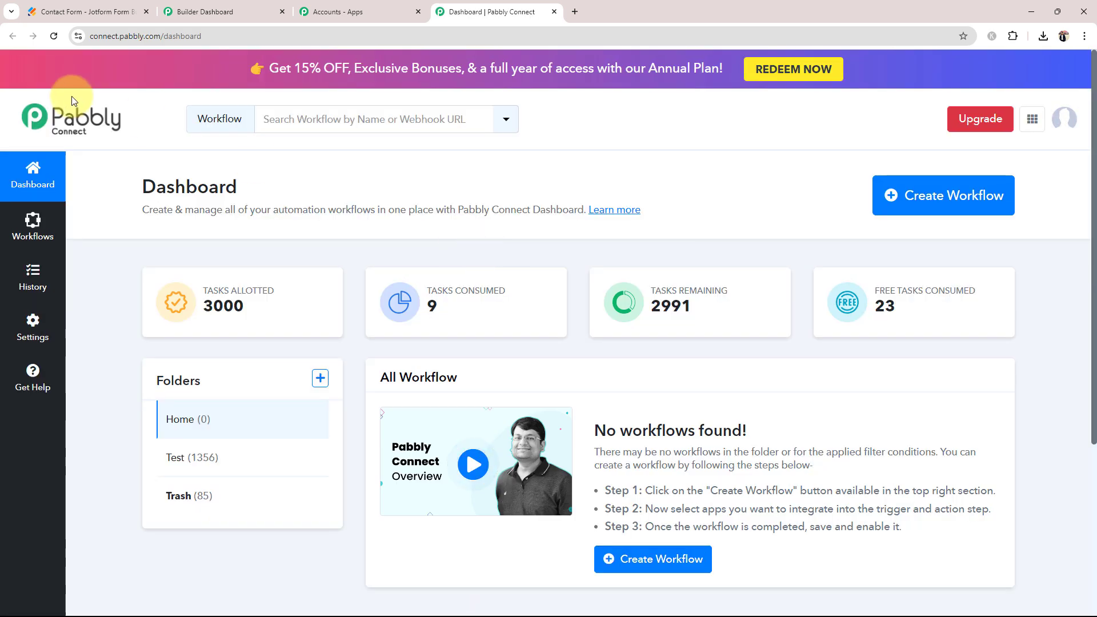
drag(131, 190, 305, 203)
click(309, 192)
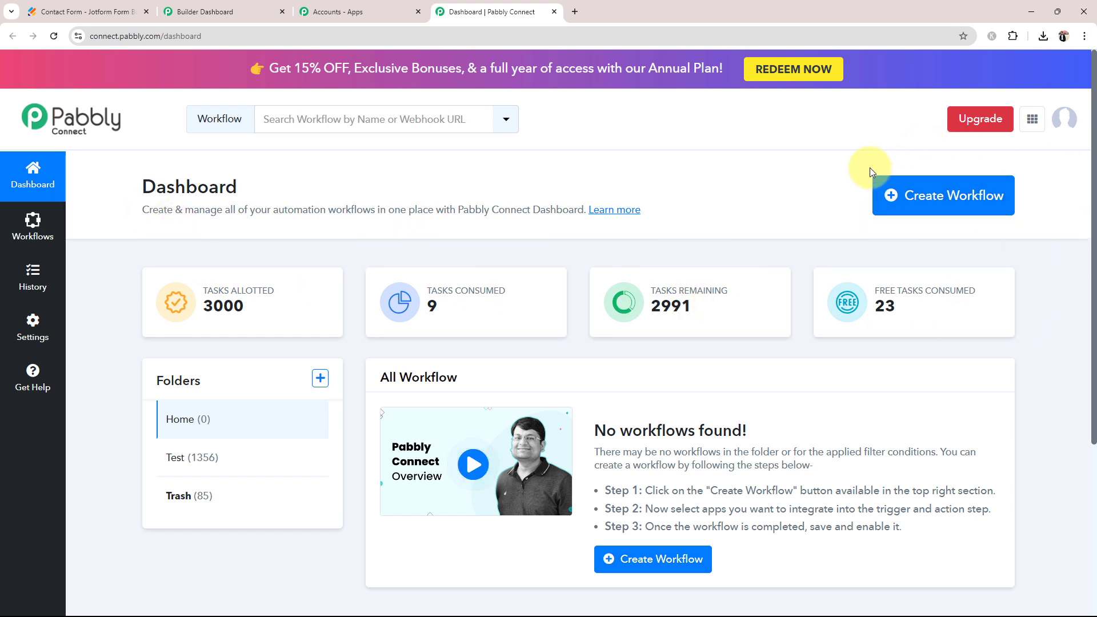
Create a workflow named "Create Pabbly Email Marketing Subscriber on Jotform Submission" in the Home folder.
click(925, 196)
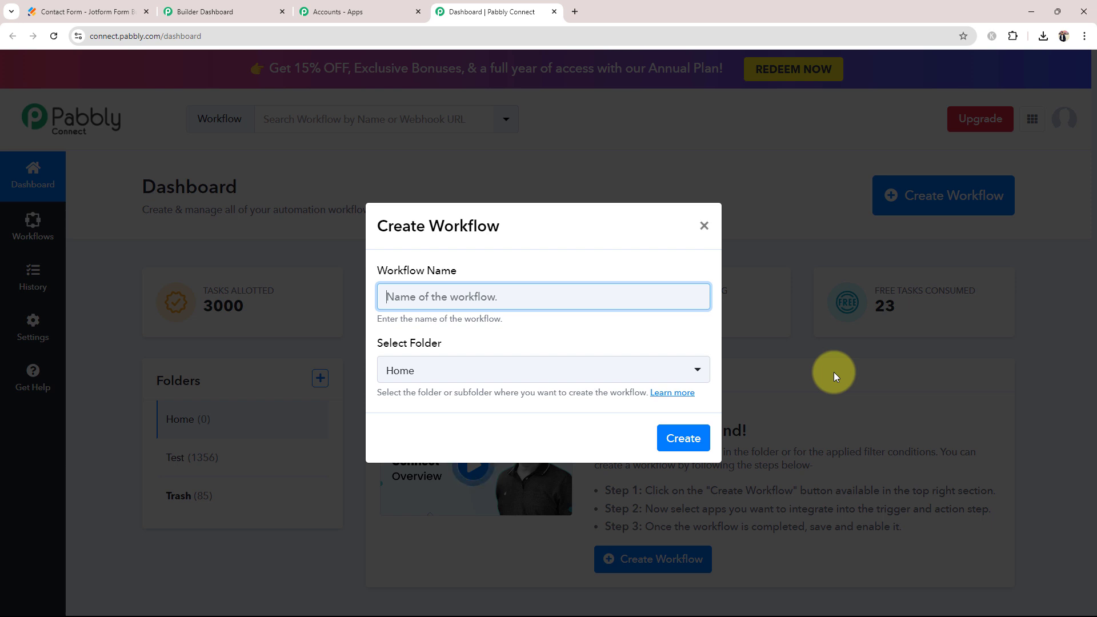
text(Create Pabbly Email Marketing Subscriber on Jotform Submission)
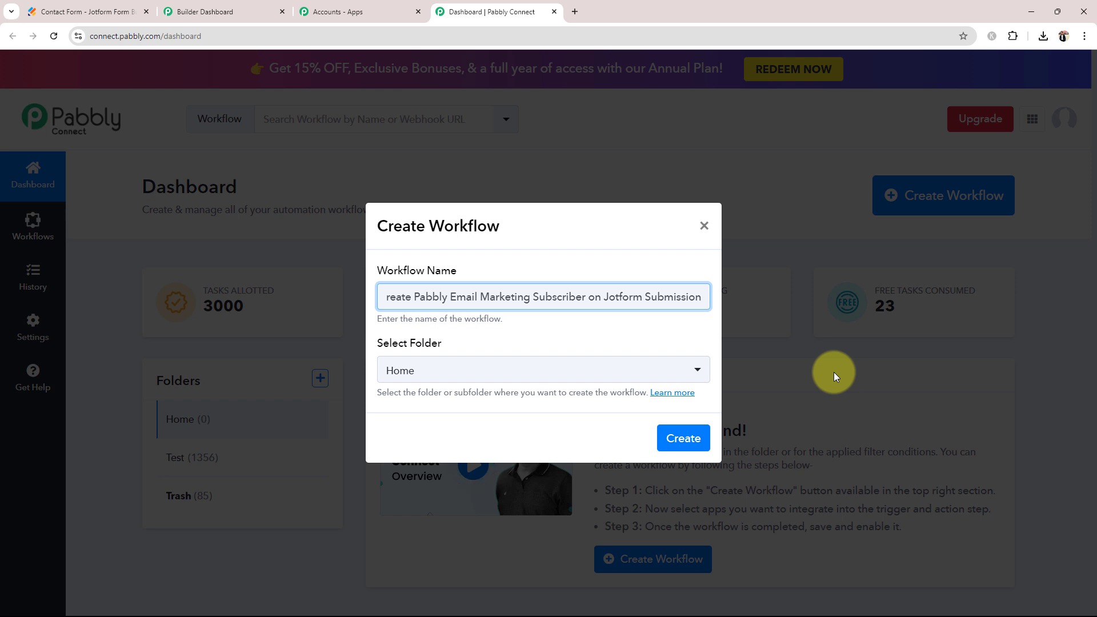
click(511, 326)
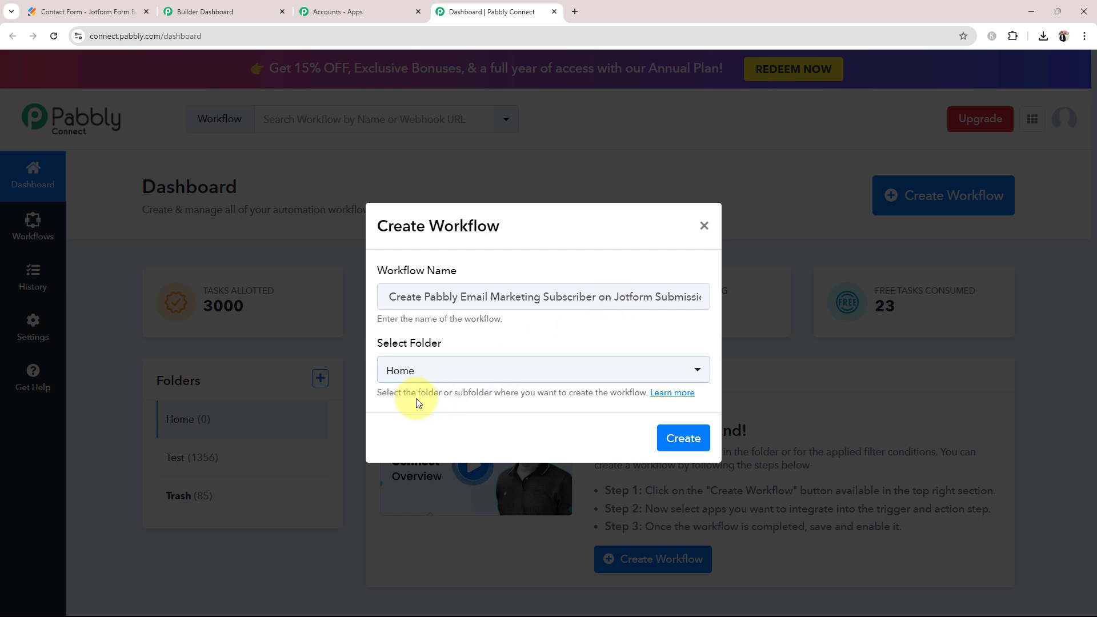
drag(378, 343, 448, 347)
click(453, 337)
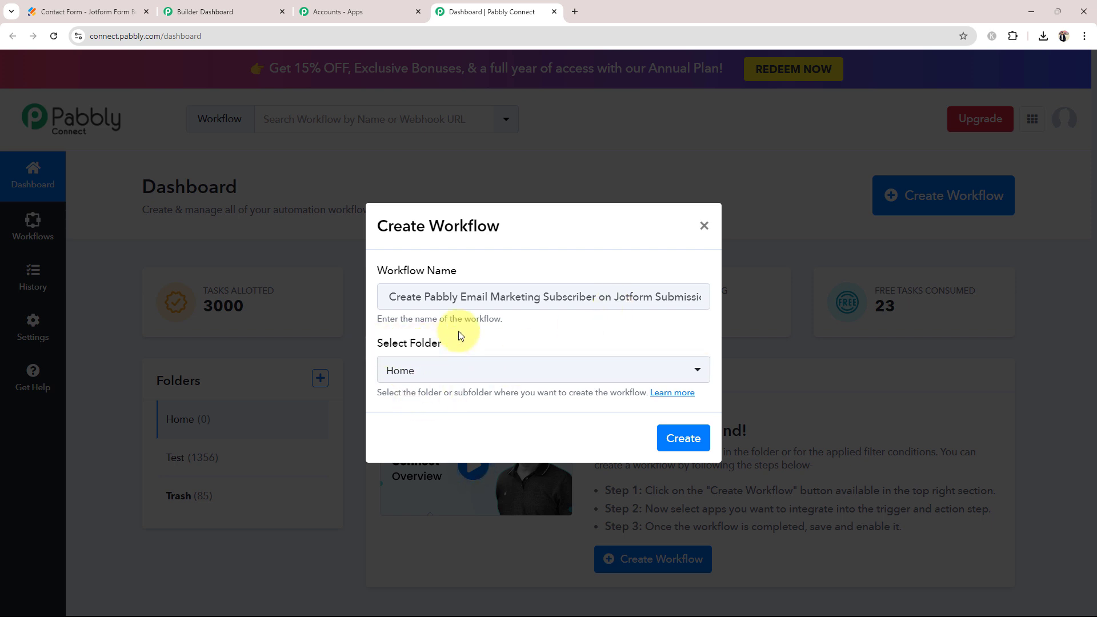
click(423, 372)
click(418, 443)
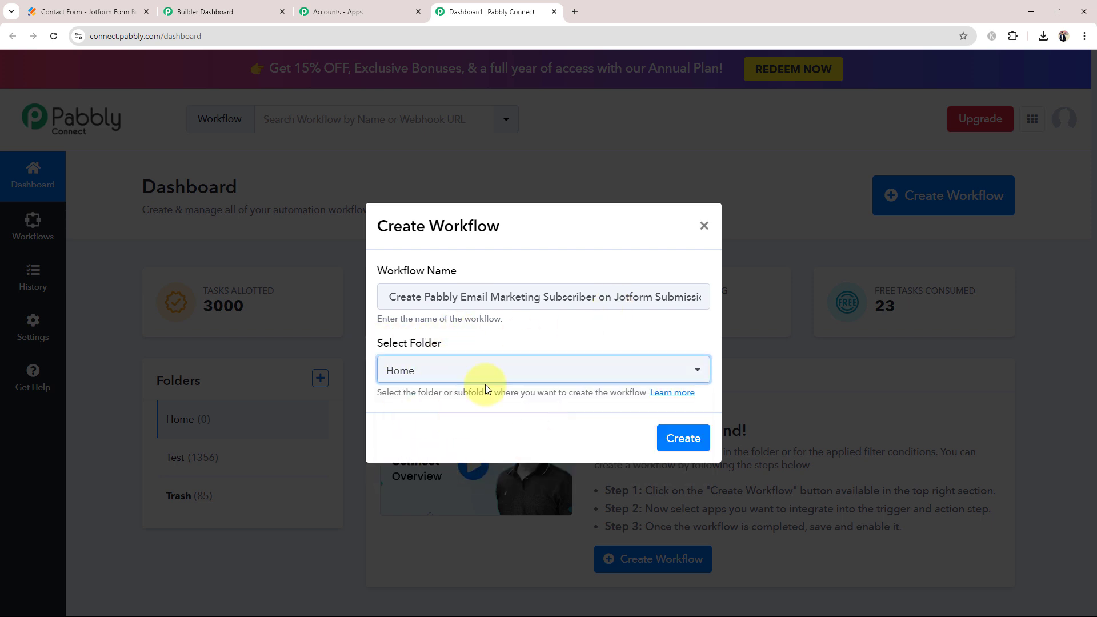
click(679, 438)
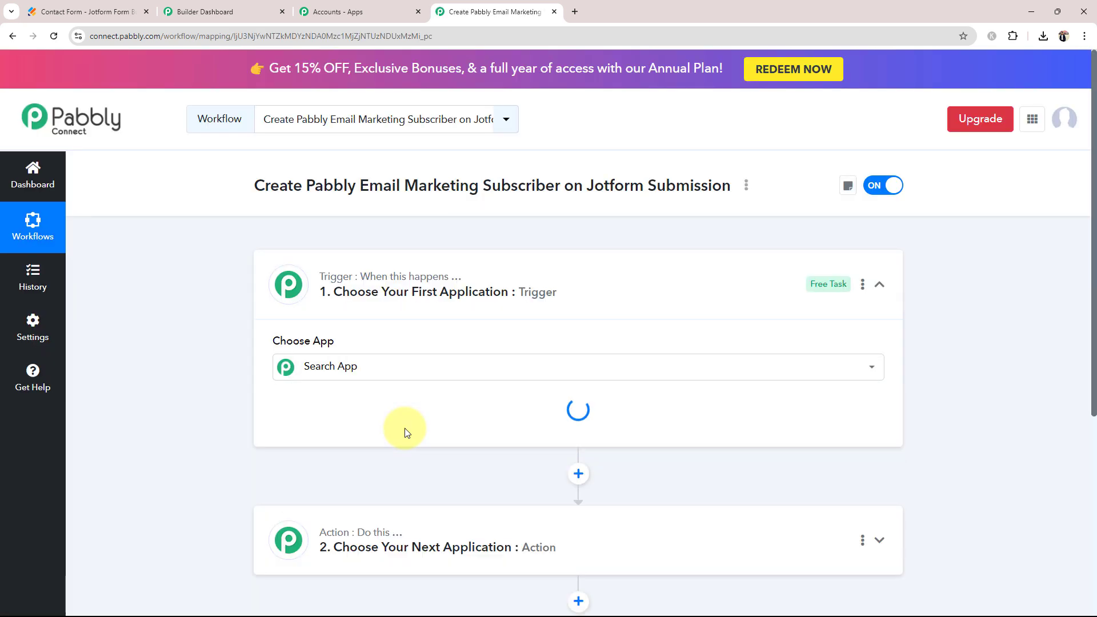
click(506, 293)
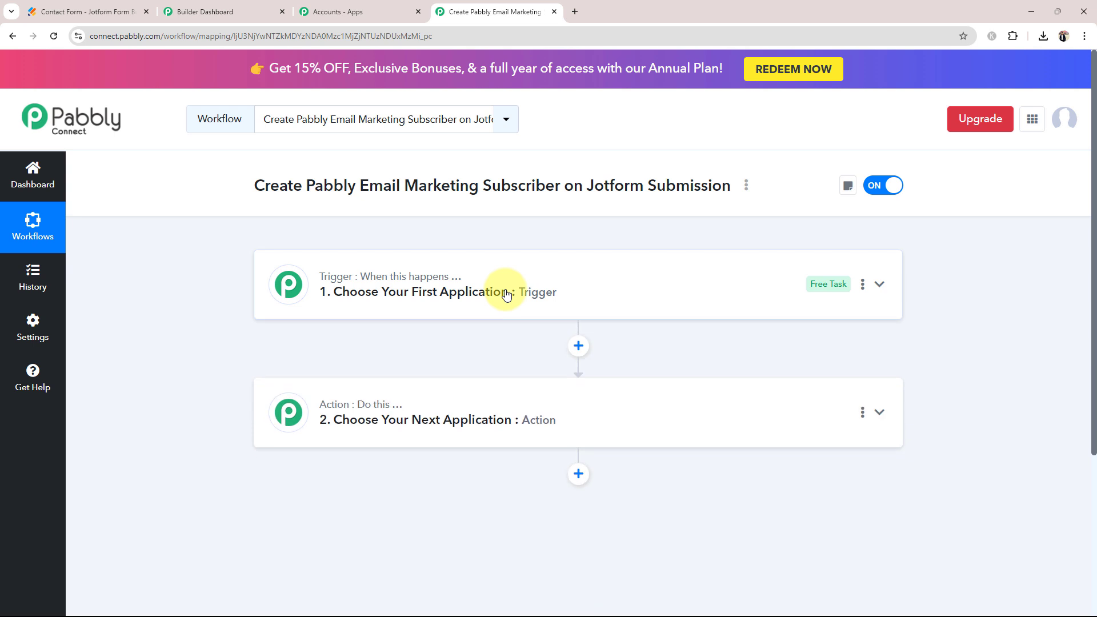
mouse_move(338, 281)
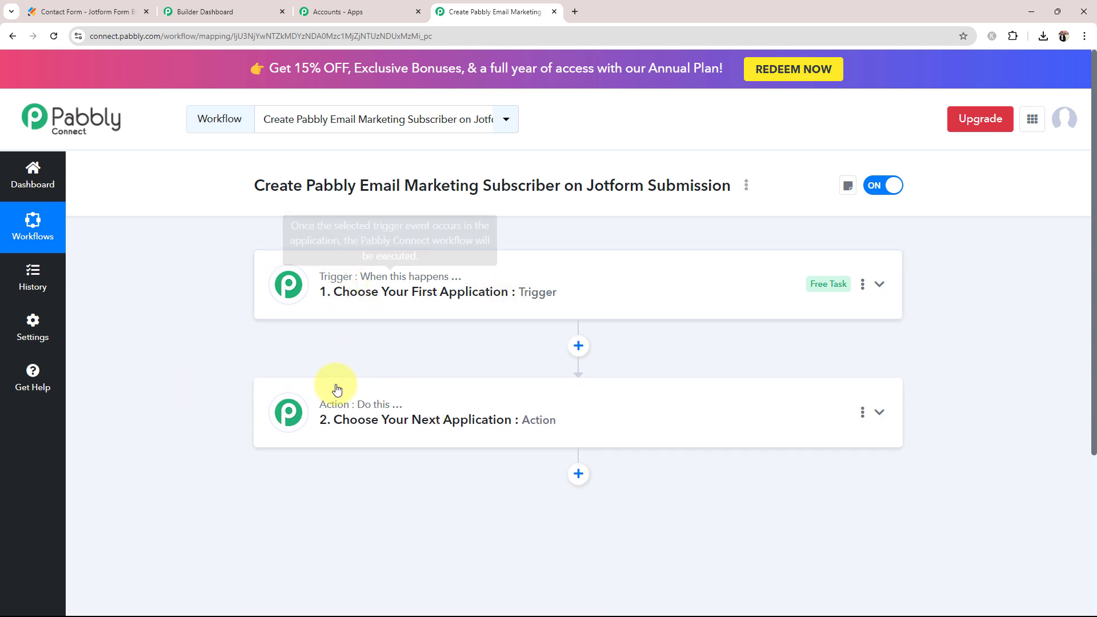
mouse_move(333, 409)
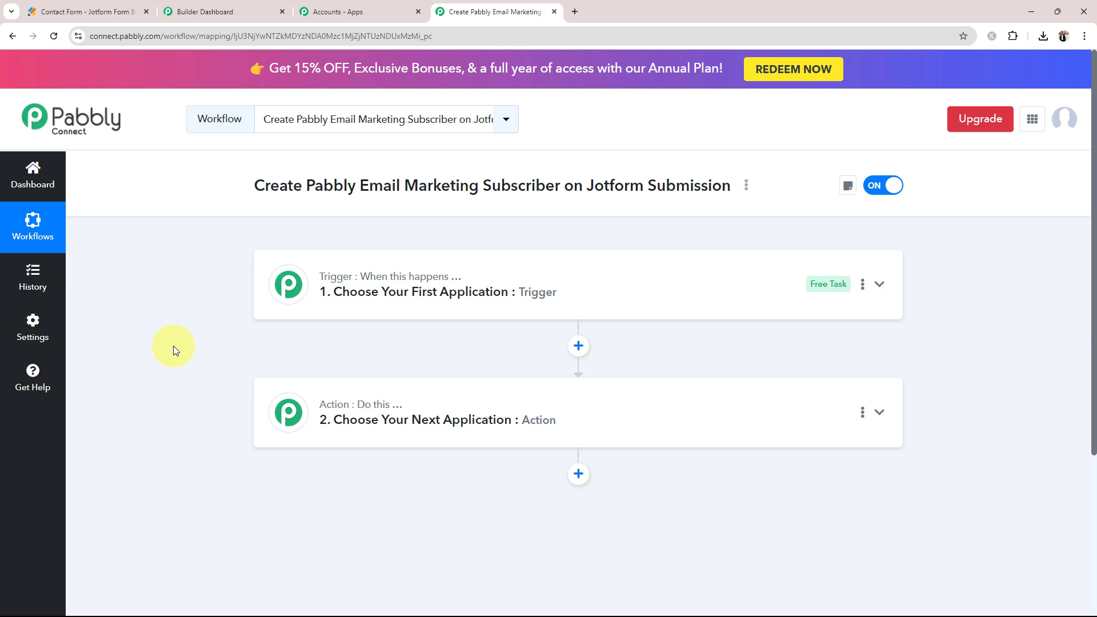
click(106, 12)
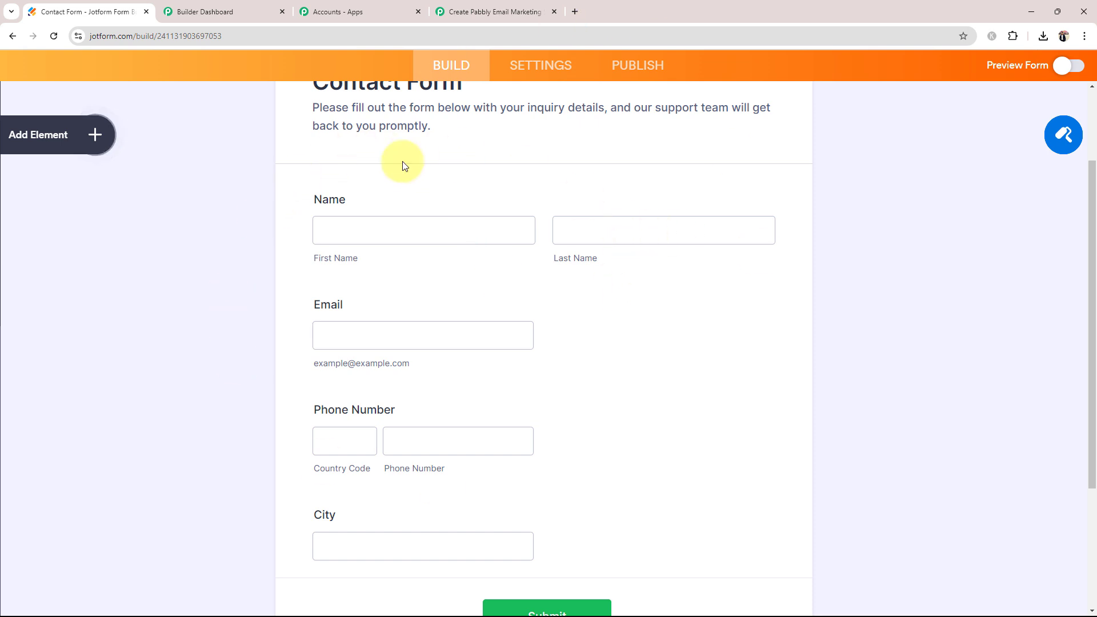
click(513, 6)
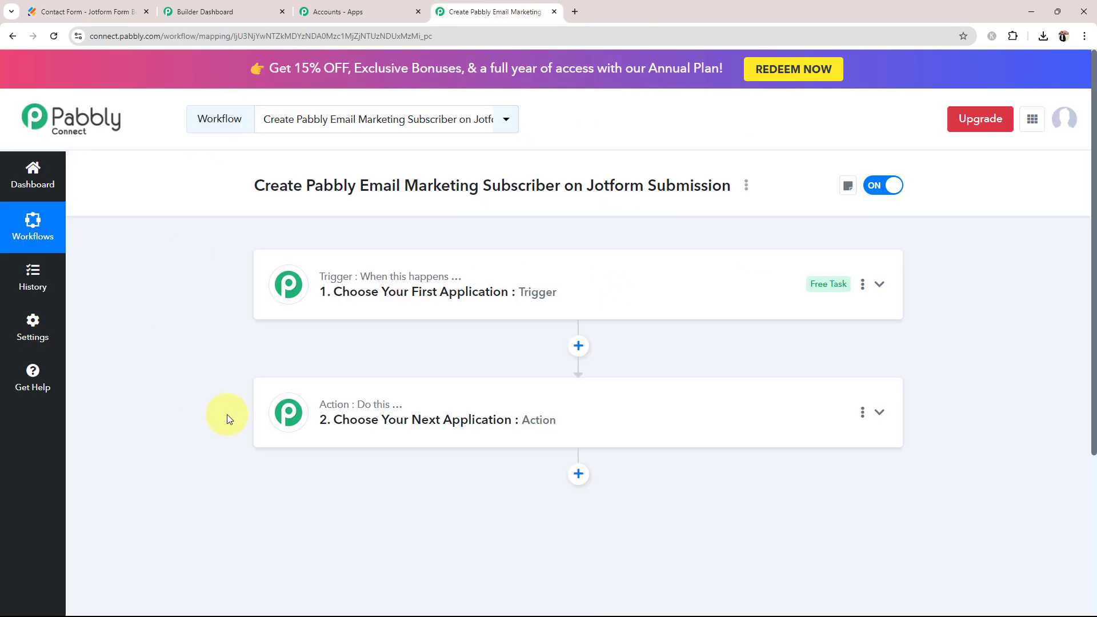
Set the workflow's trigger to the Jotform app with the New Response event.
click(362, 291)
click(341, 366)
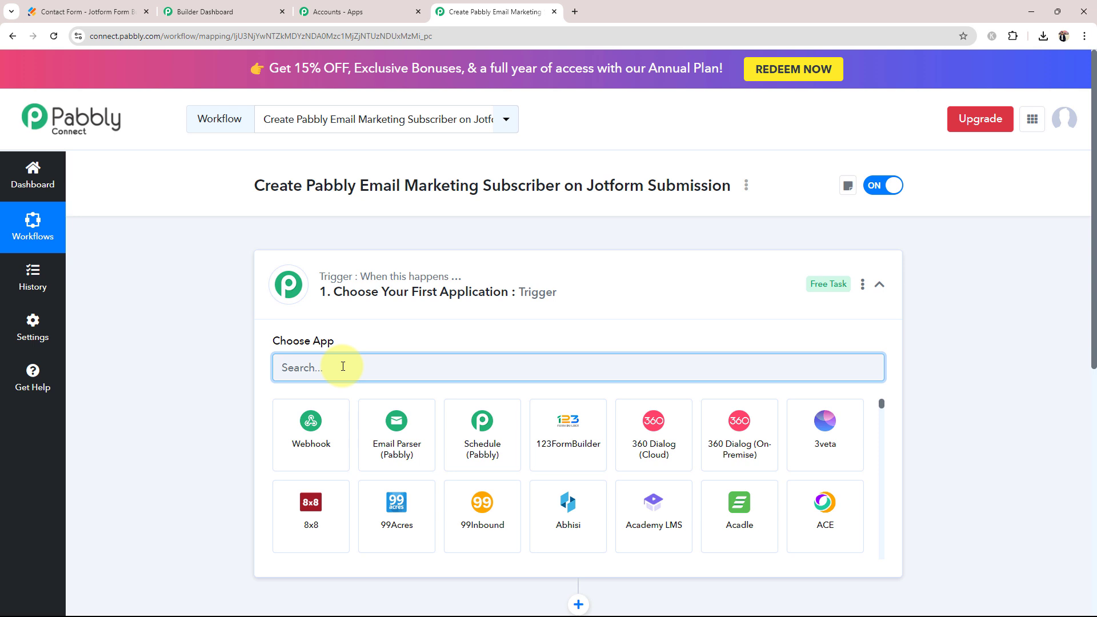
text(Jotform)
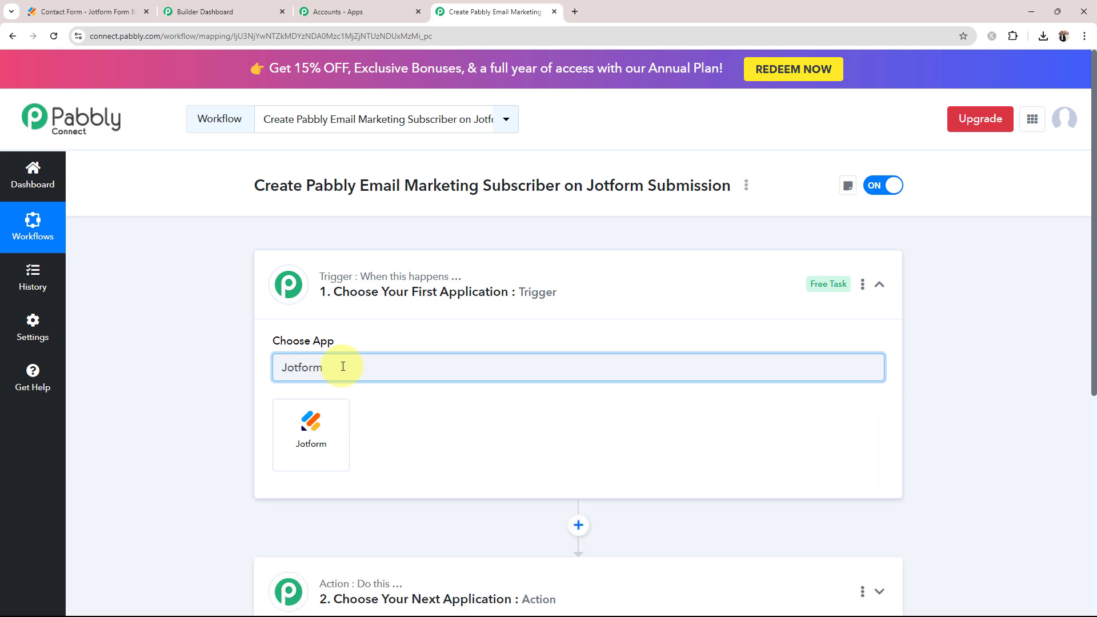
click(308, 437)
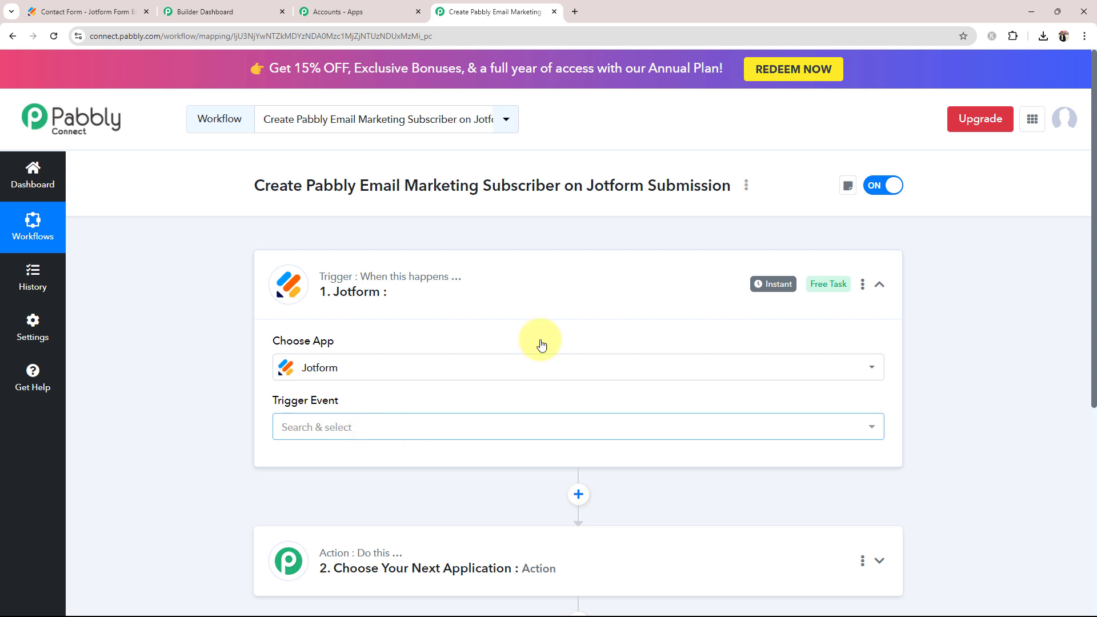
click(316, 424)
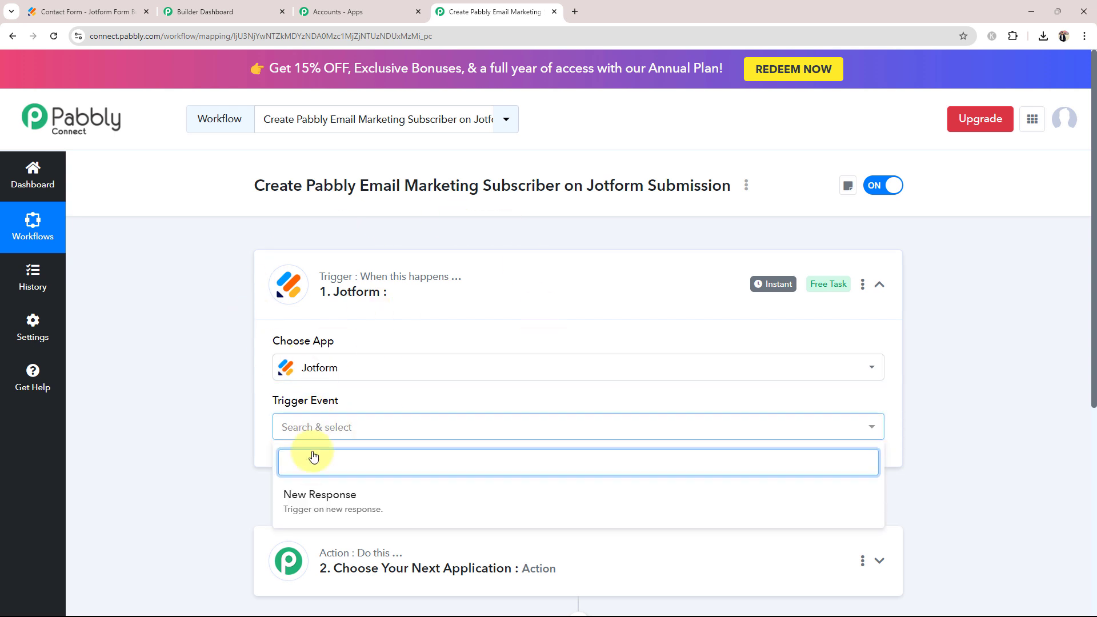
click(320, 495)
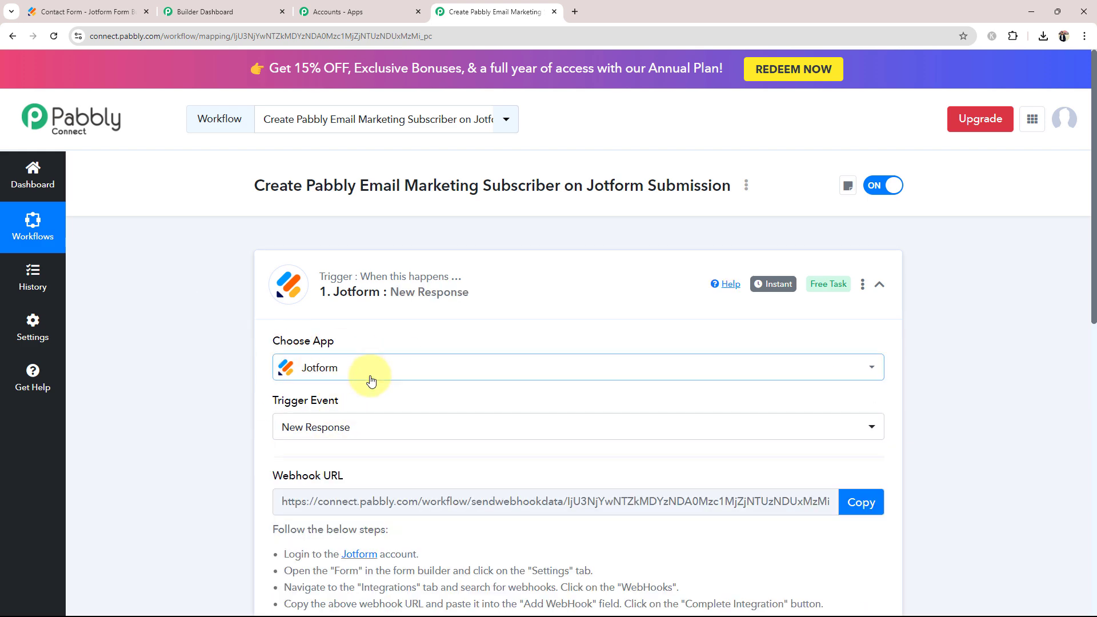
click(482, 298)
Set the workflow's action to the Pabbly Email Marketing app with the Add Subscribers event.
click(363, 420)
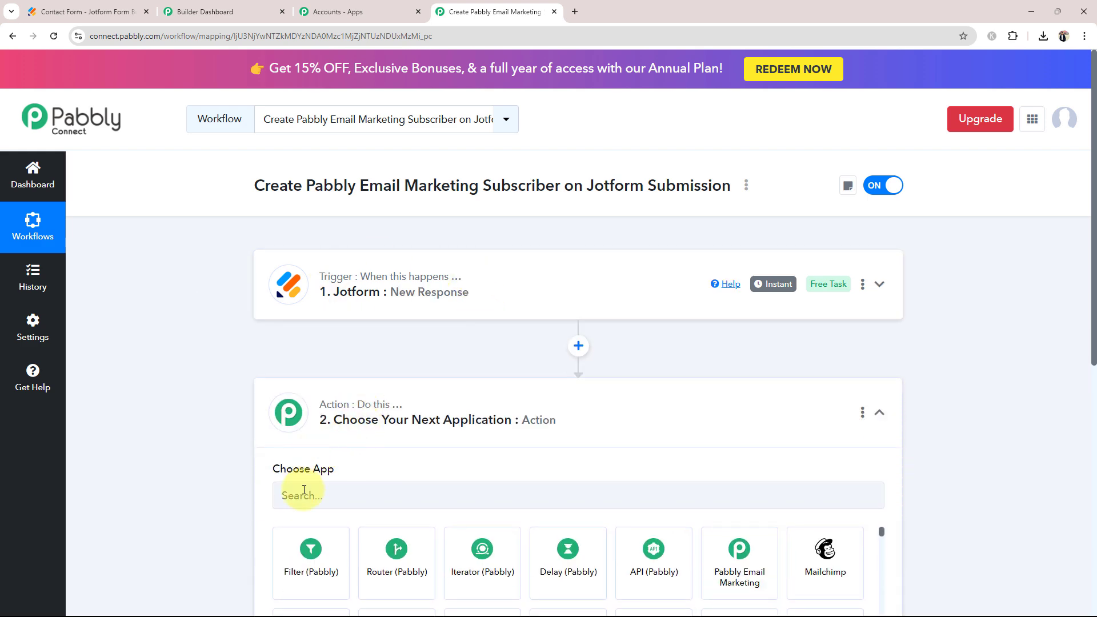
click(319, 297)
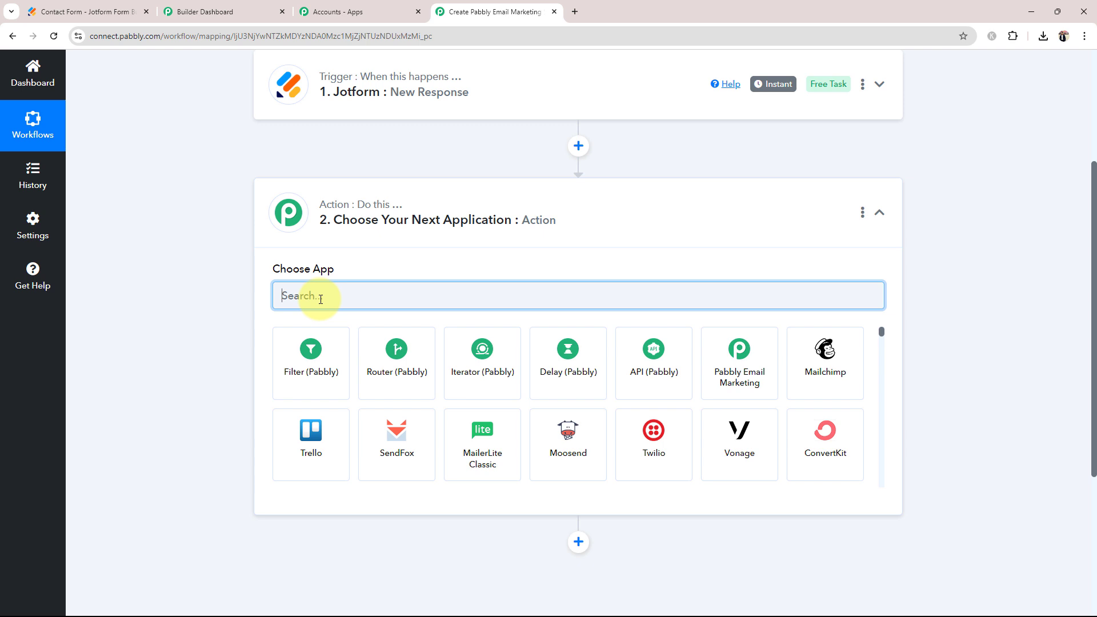
text(Pabbly)
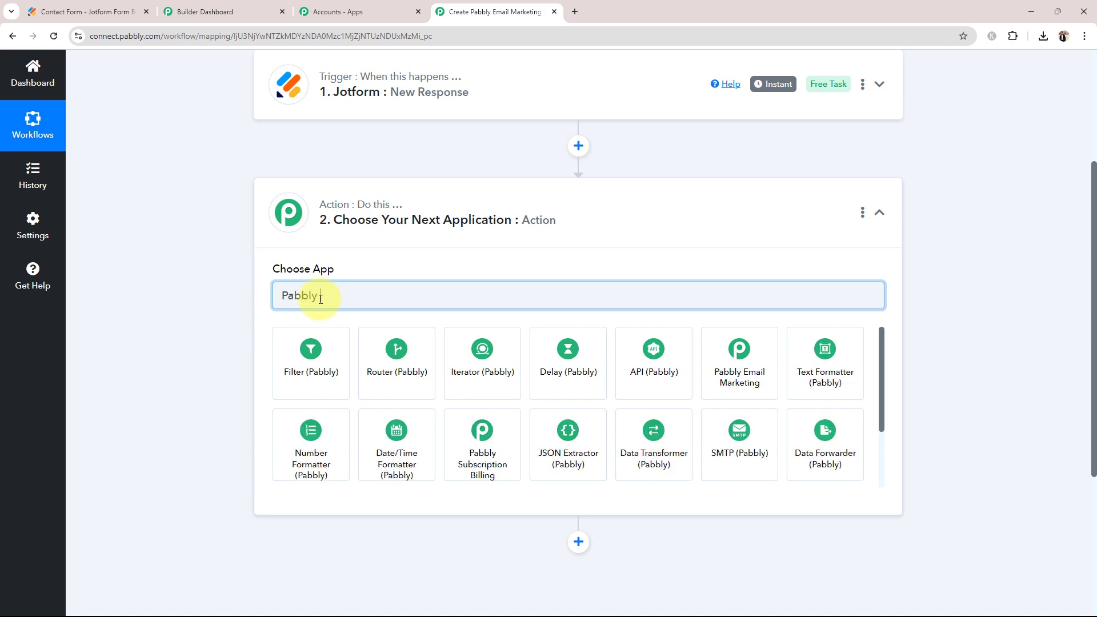
text( E)
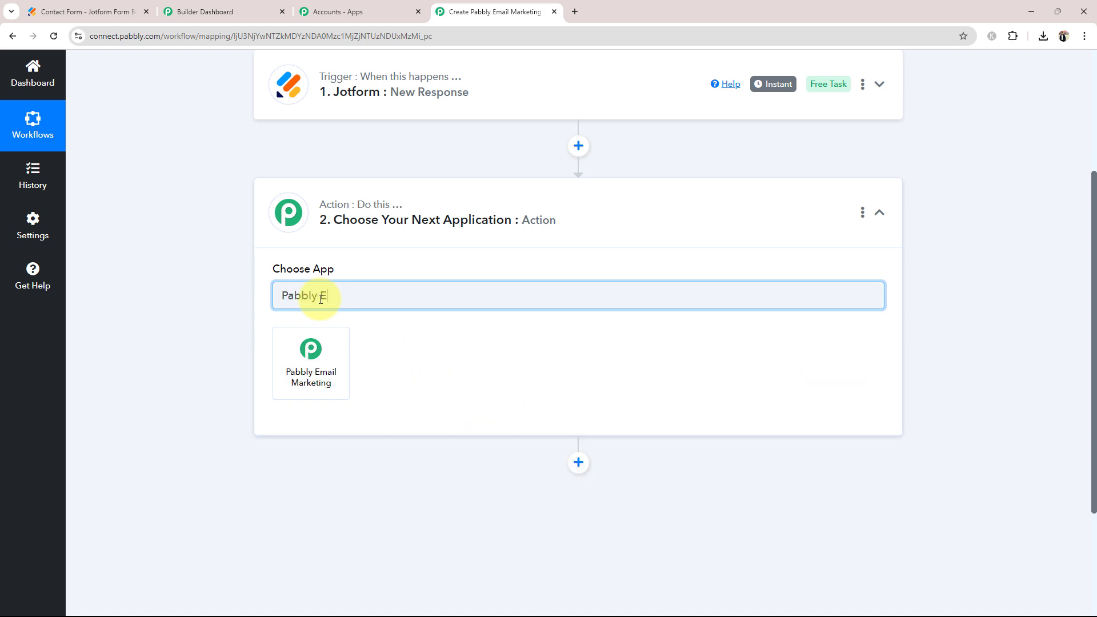
click(302, 376)
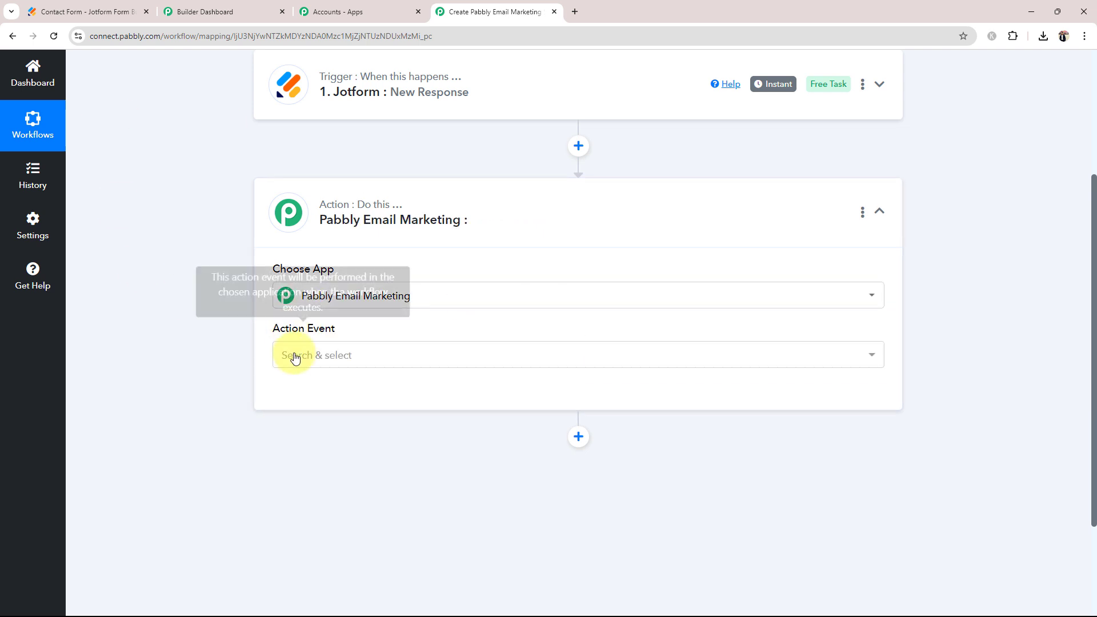
click(295, 358)
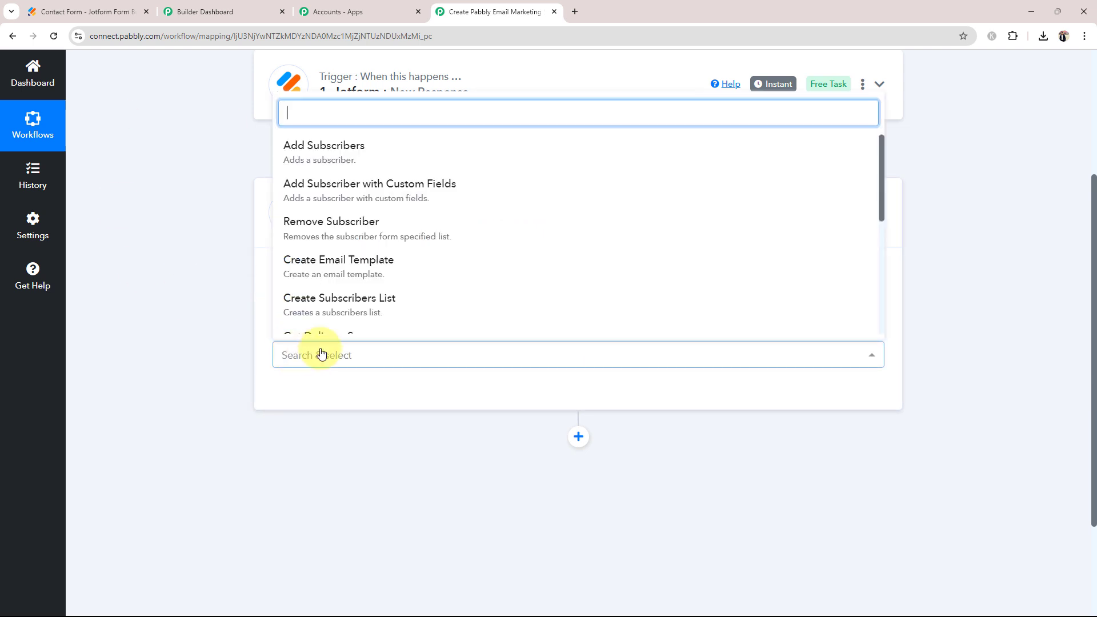
click(351, 156)
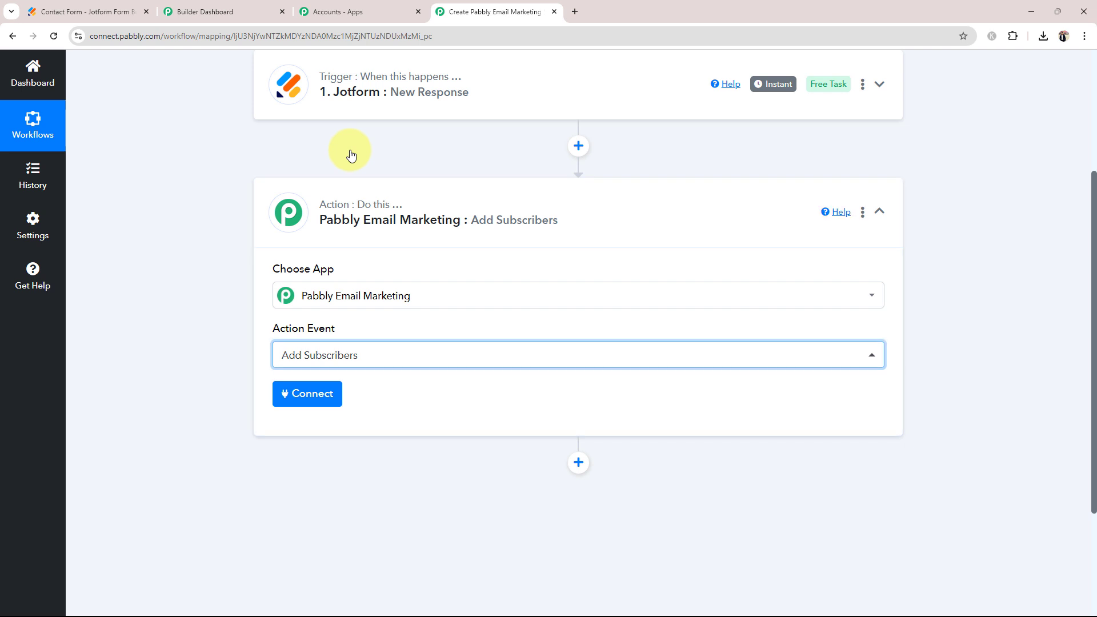
click(446, 240)
scroll(245, 372, up, 5)
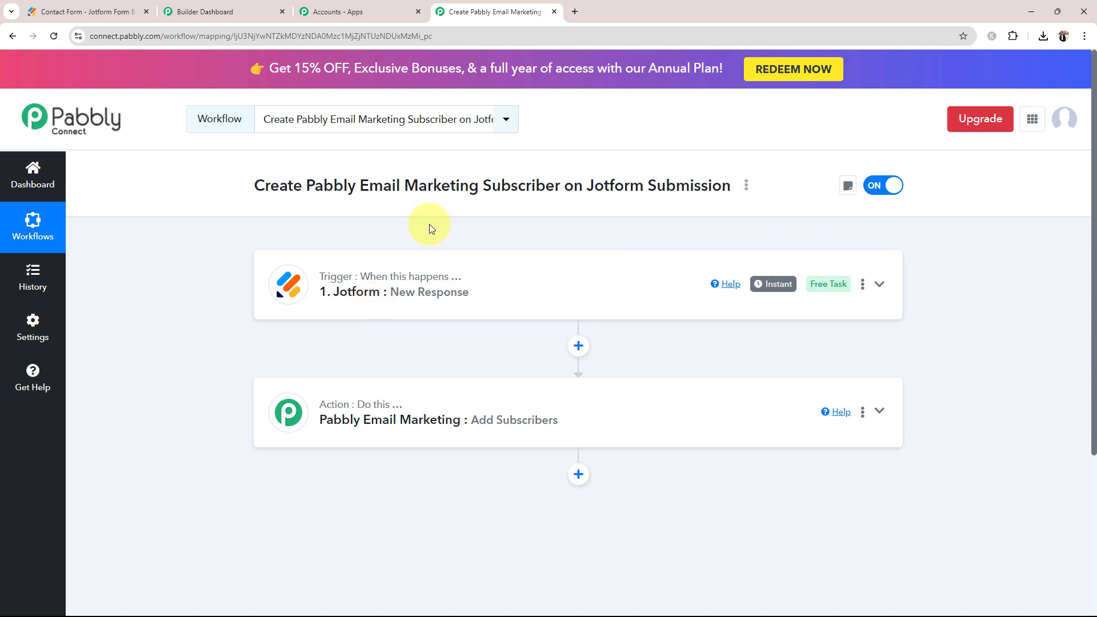
Reopen the Jotform trigger's settings and review its webhook URL instructions and the Jotform contact form.
click(351, 287)
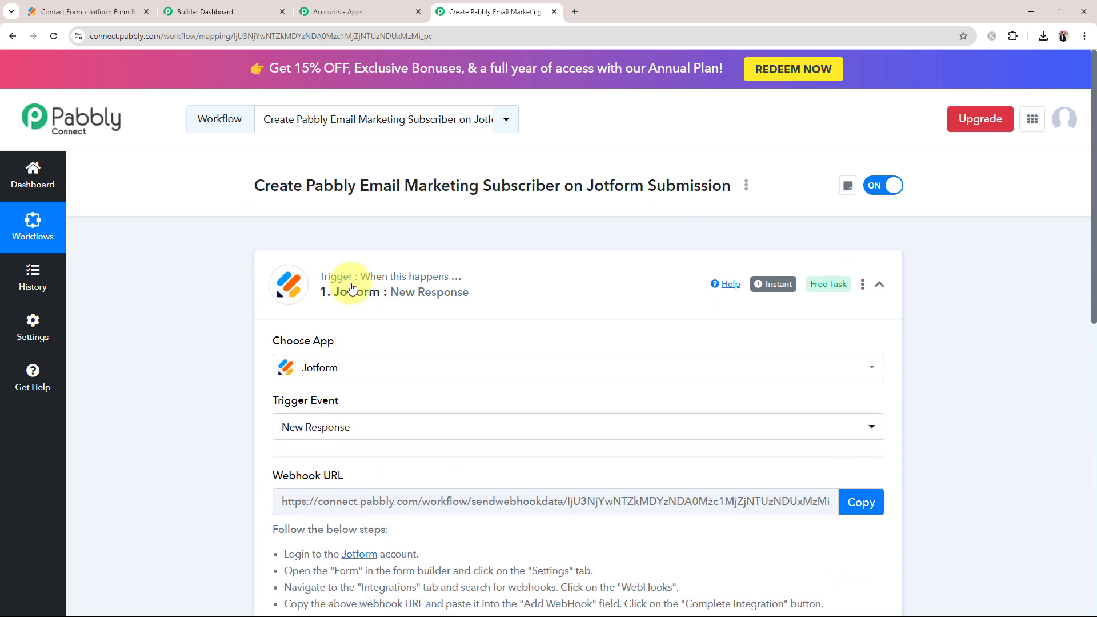
scroll(173, 455, down, 1)
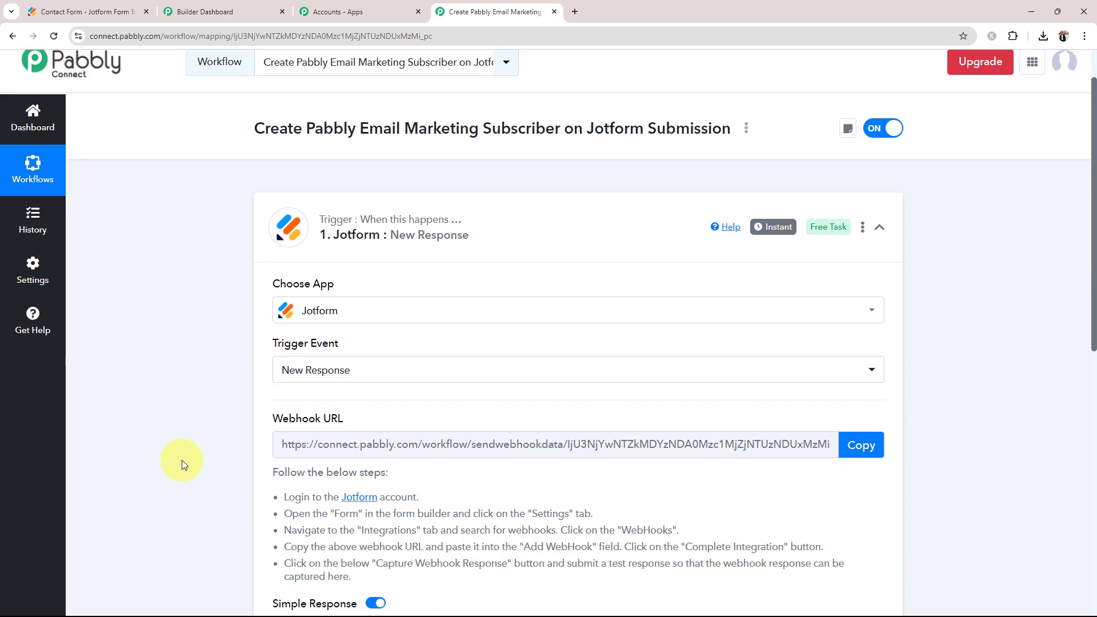
scroll(229, 479, down, 3)
scroll(240, 364, up, 2)
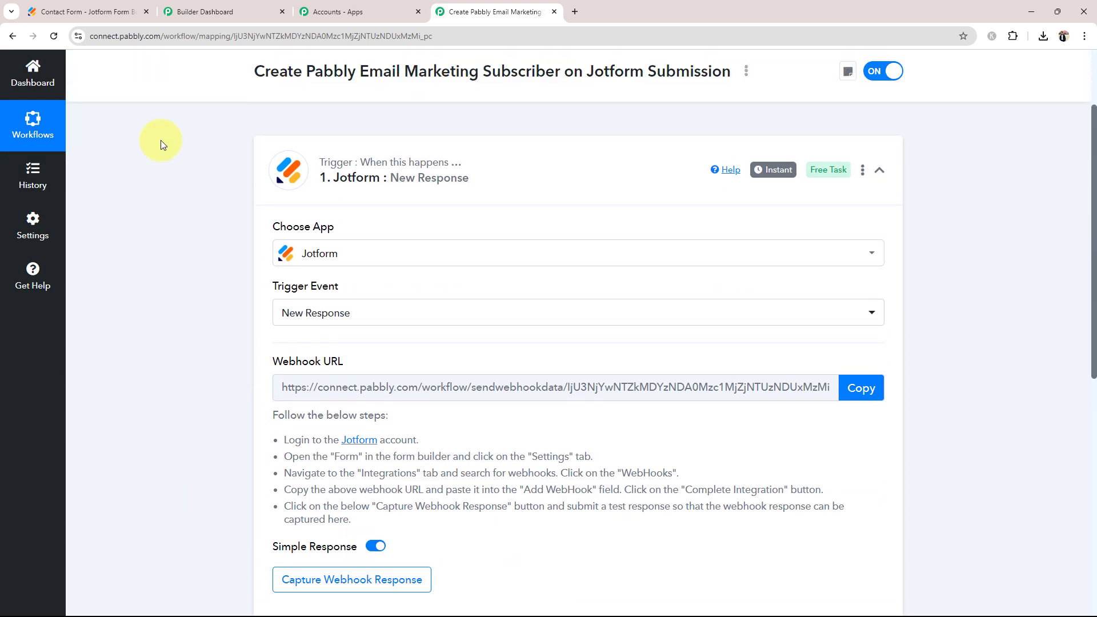
click(86, 11)
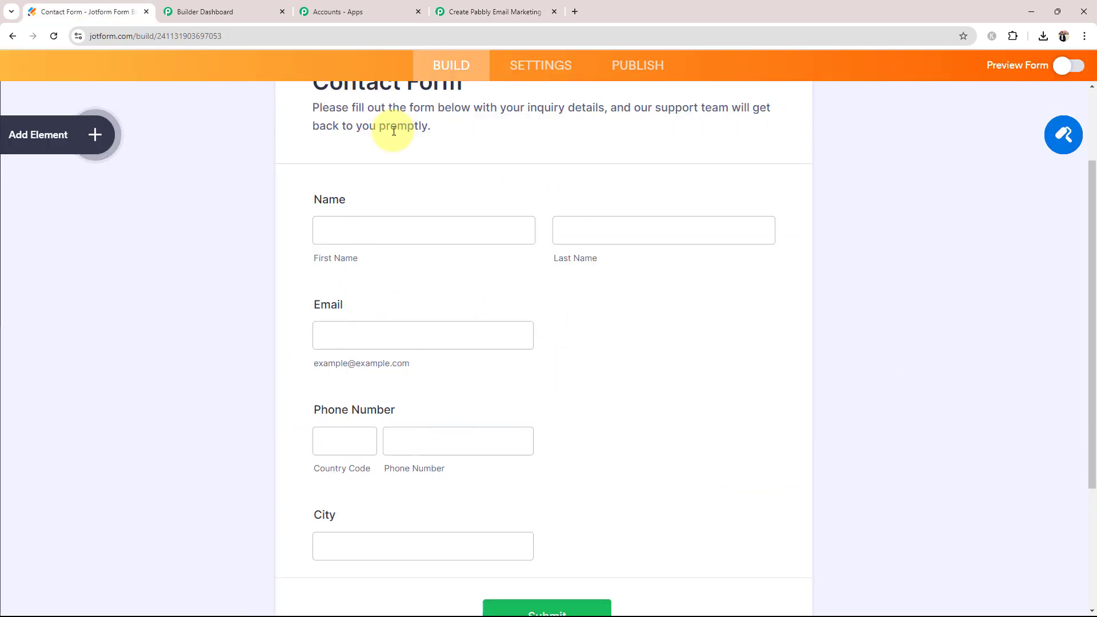
click(503, 11)
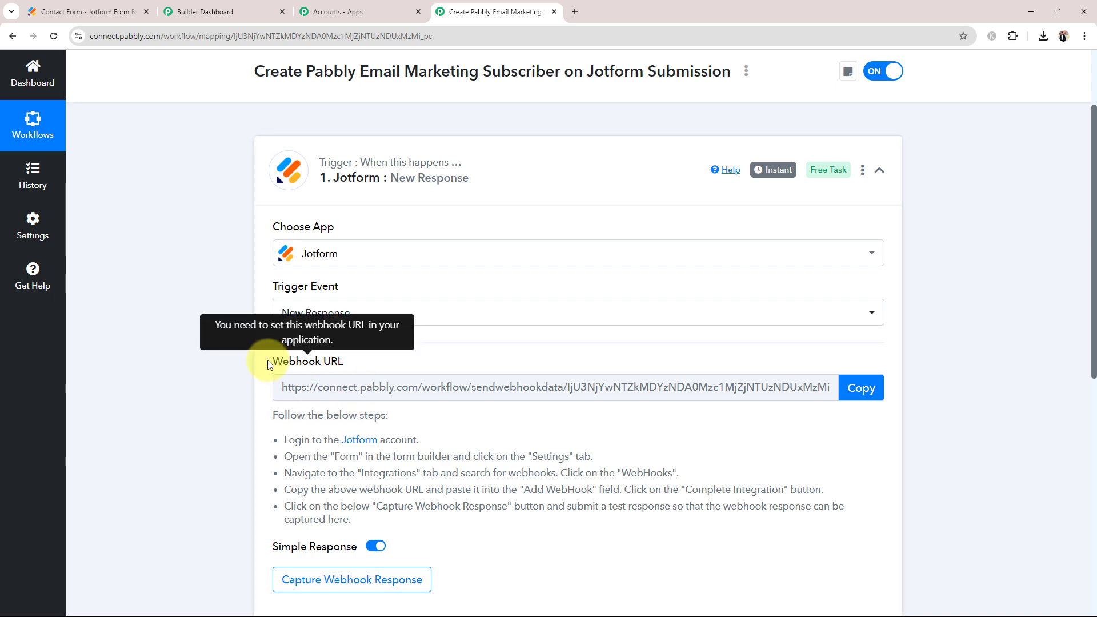
Copy the Jotform trigger's webhook URL and review the listed setup instructions.
drag(271, 365, 363, 359)
click(215, 378)
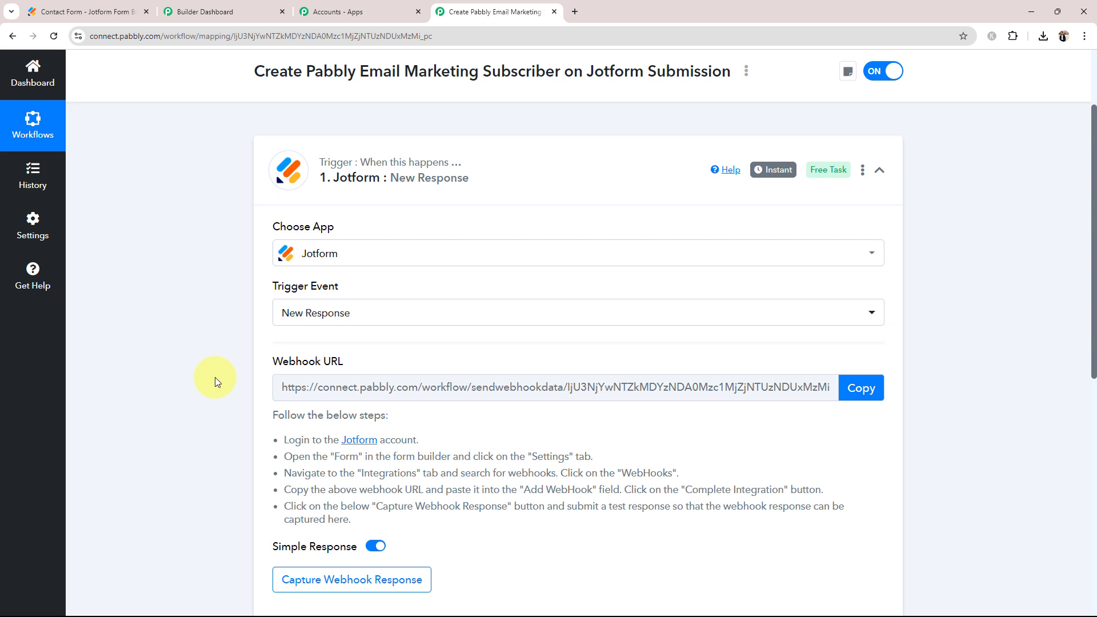
scroll(215, 382, down, 2)
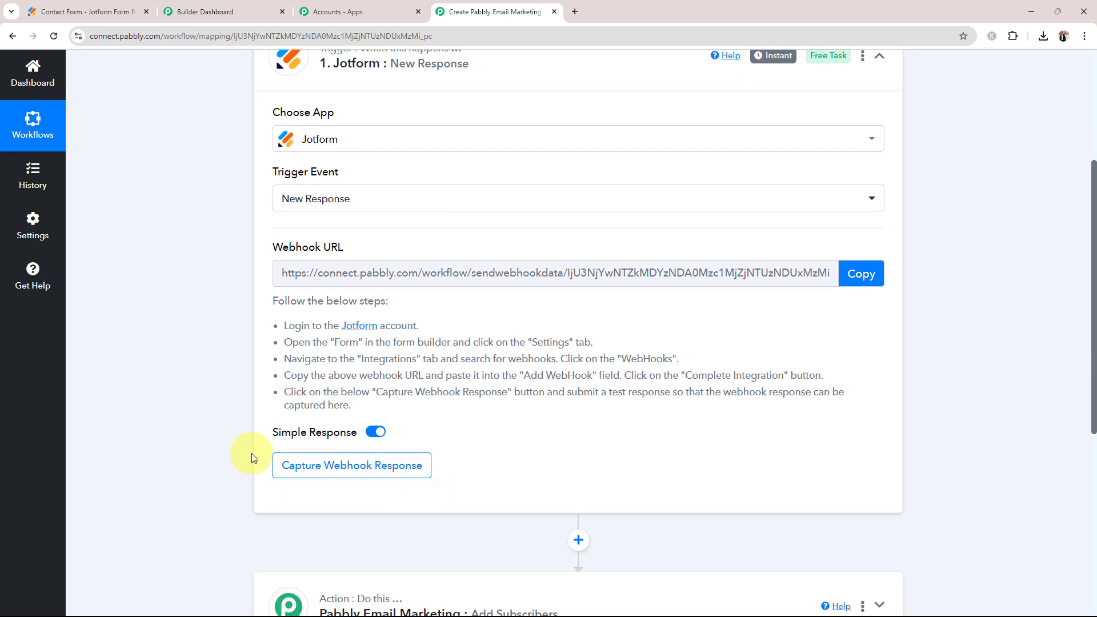
drag(270, 245, 354, 245)
click(227, 294)
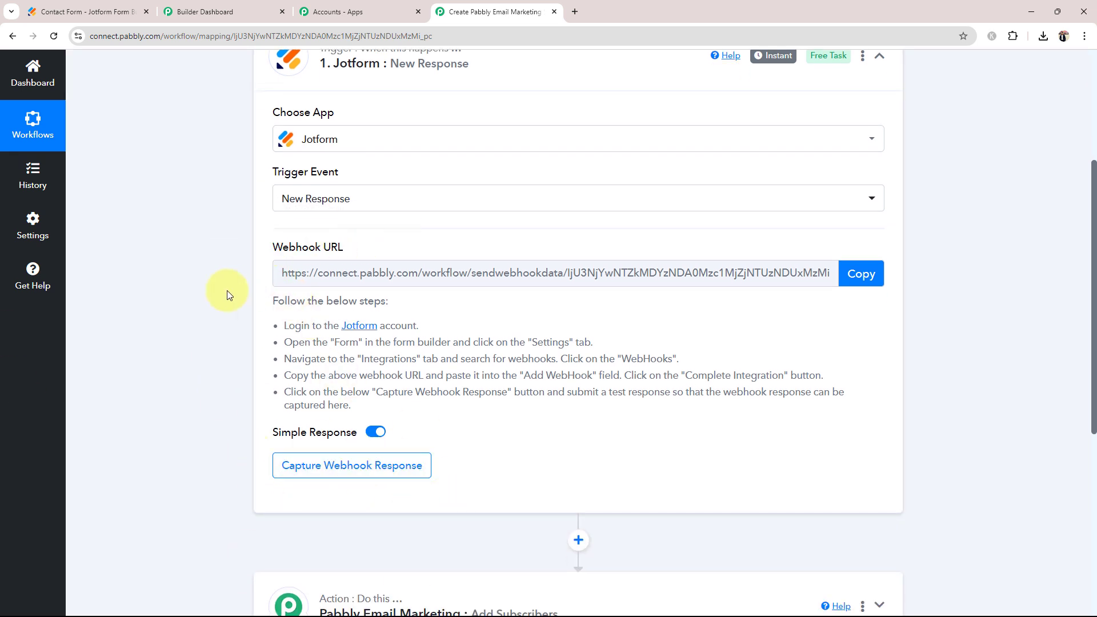
click(862, 273)
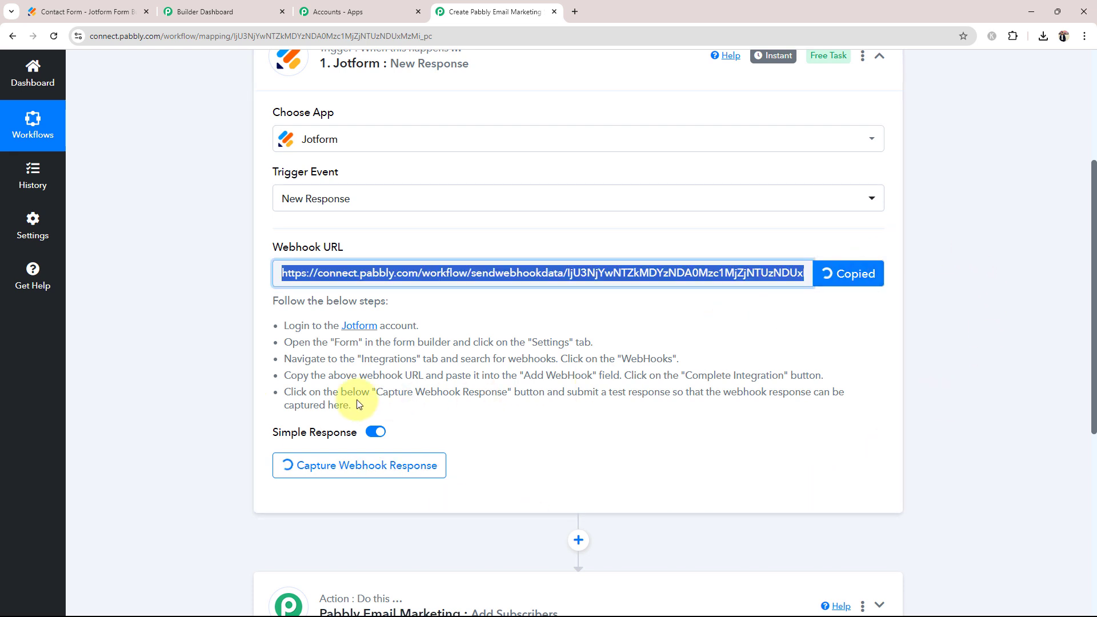
drag(285, 325, 405, 400)
click(193, 402)
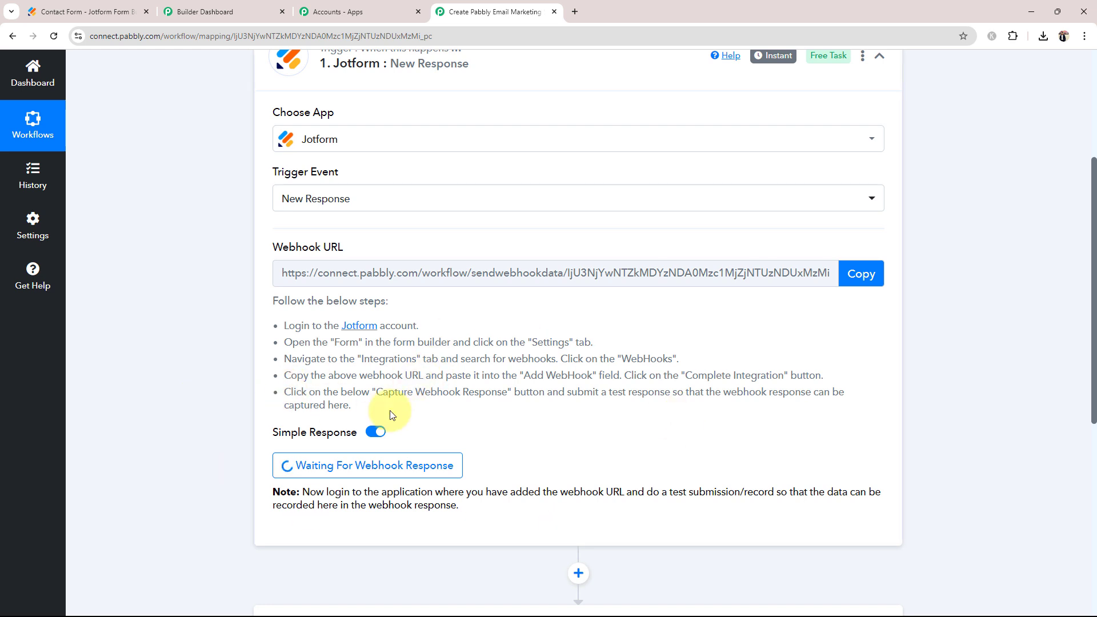
In Jotform, search the Contact Form's integrations for "webhoo" and open the WebHooks integration.
click(89, 12)
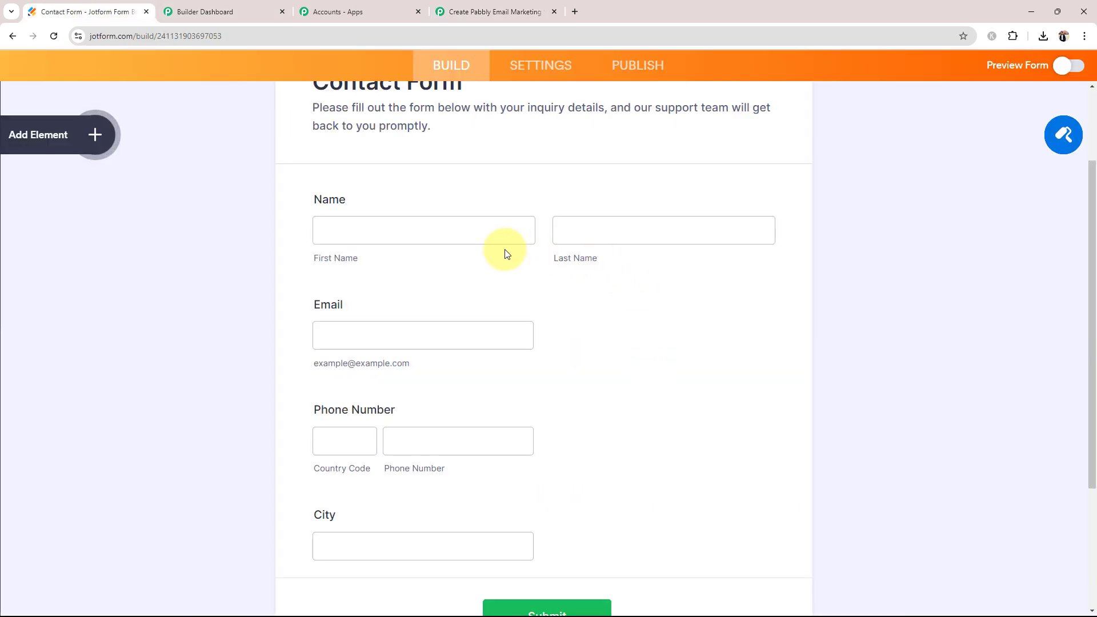
click(526, 74)
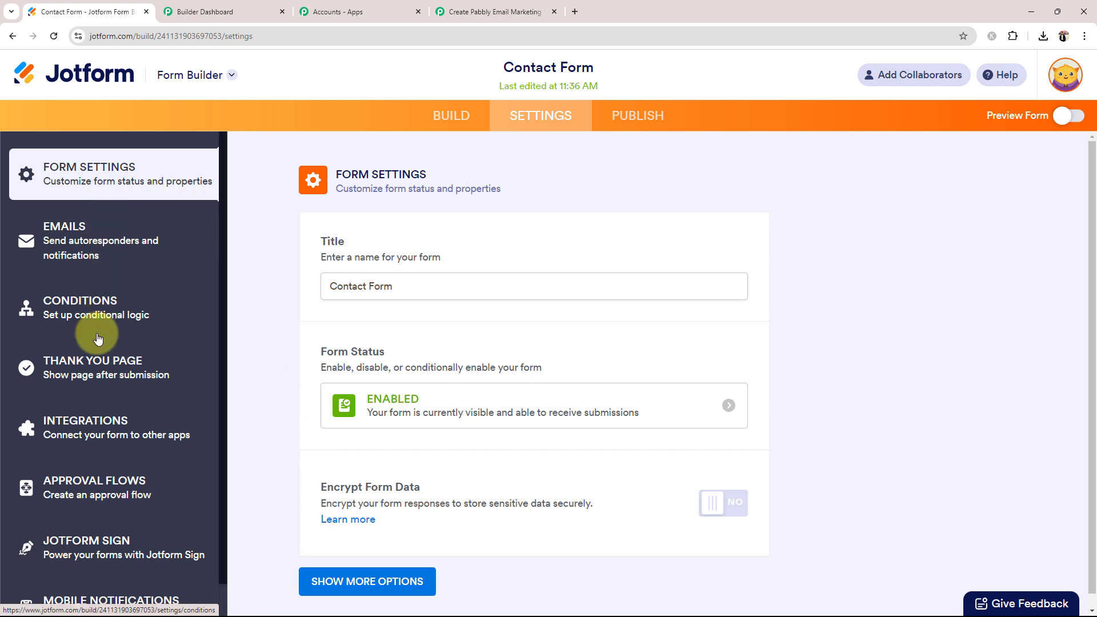
click(84, 422)
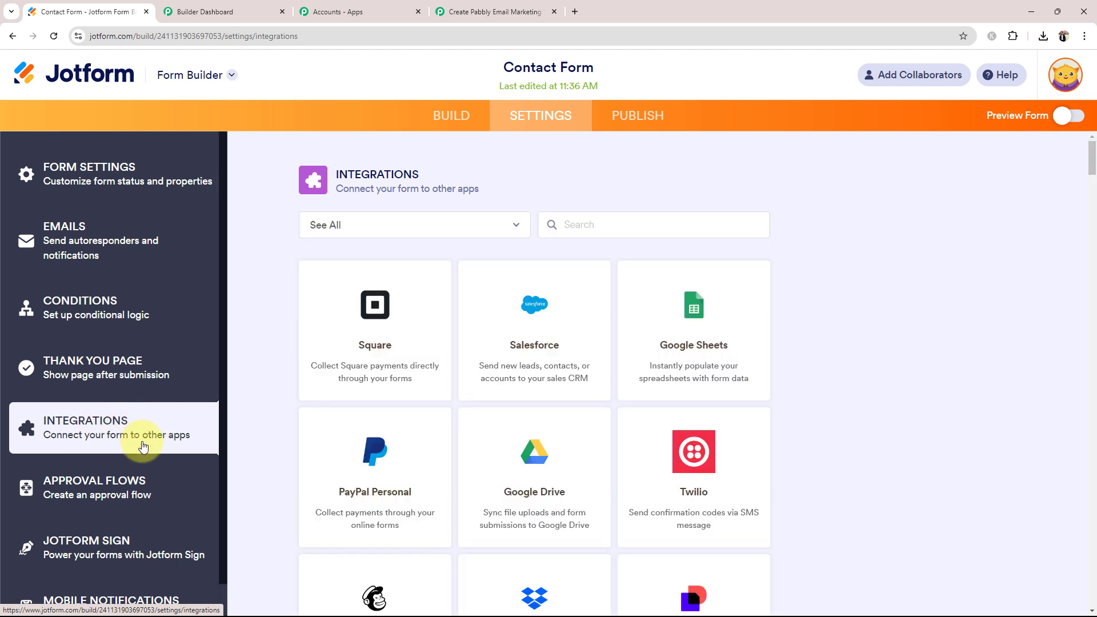
click(597, 214)
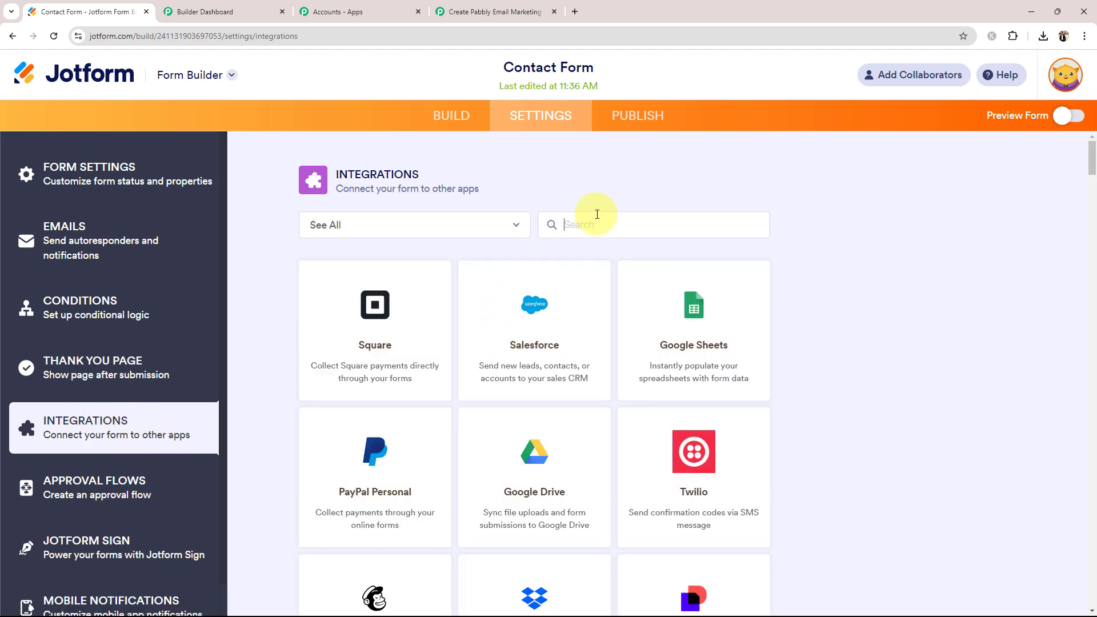
text(webhoo)
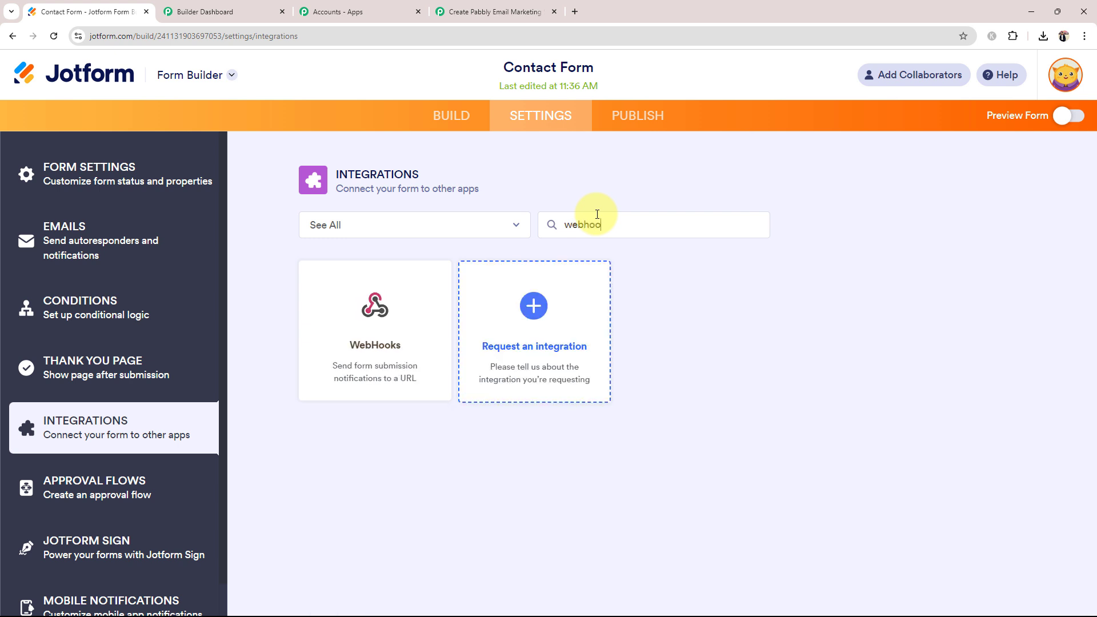
click(403, 326)
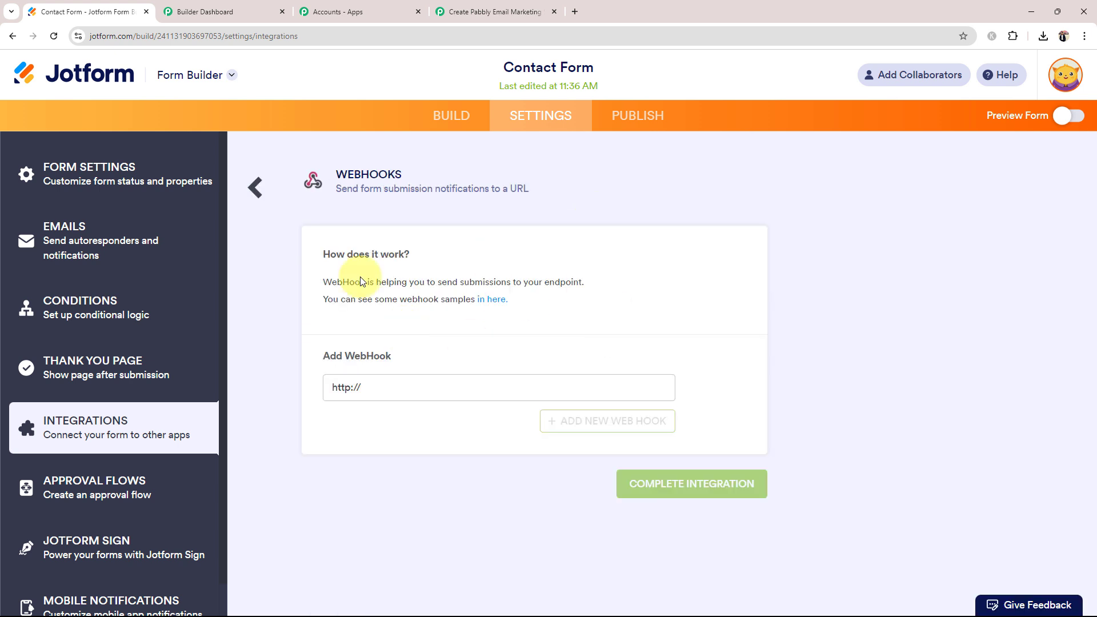
Replace the placeholder webhook address with the webhook URL copied from Pabbly Connect, then complete and finish the integration.
drag(385, 387, 310, 387)
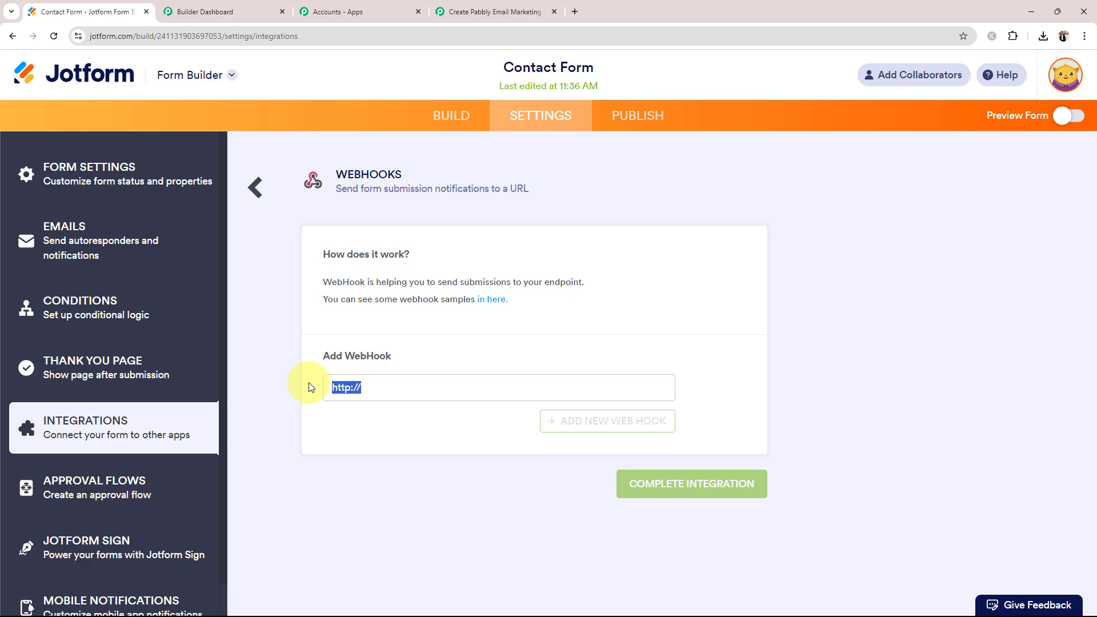
key(BackSpace)
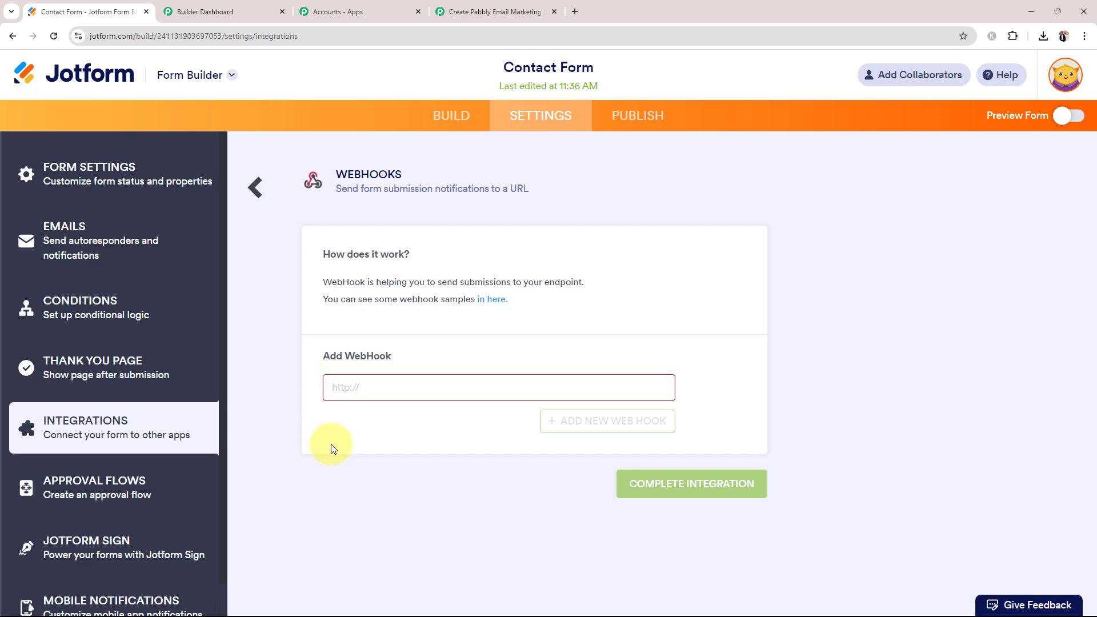
click(487, 11)
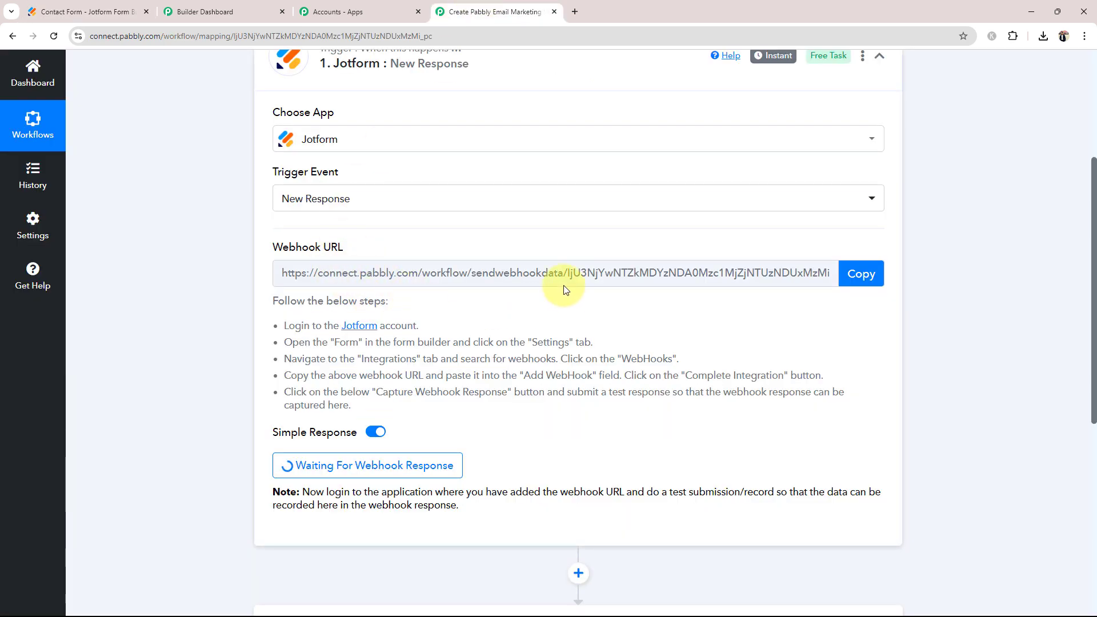
click(857, 274)
click(93, 7)
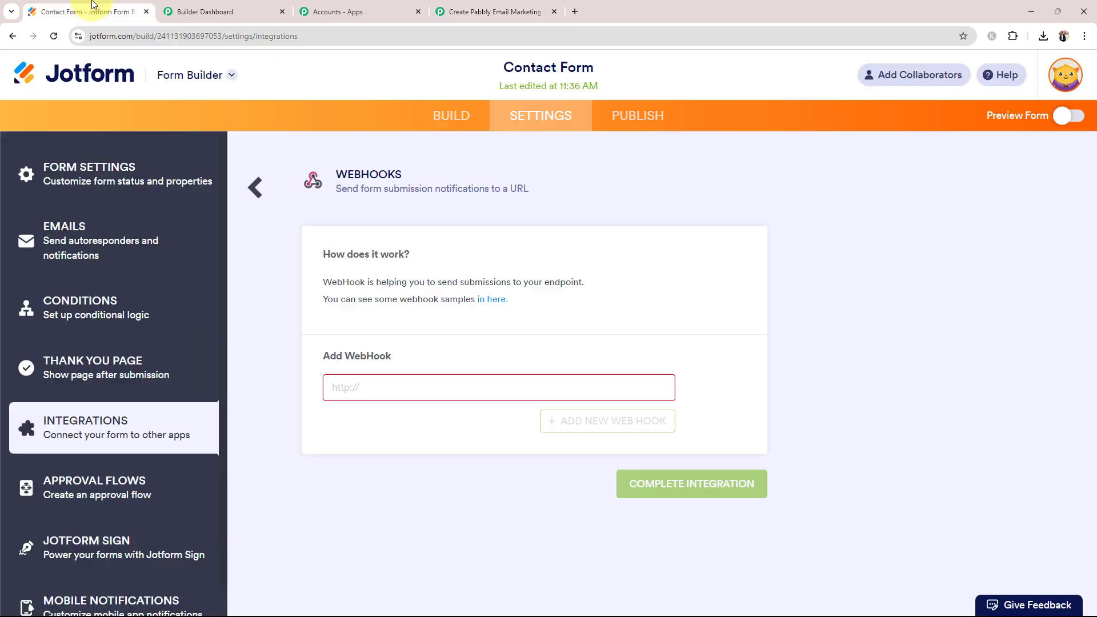
click(352, 386)
key(ctrl+v)
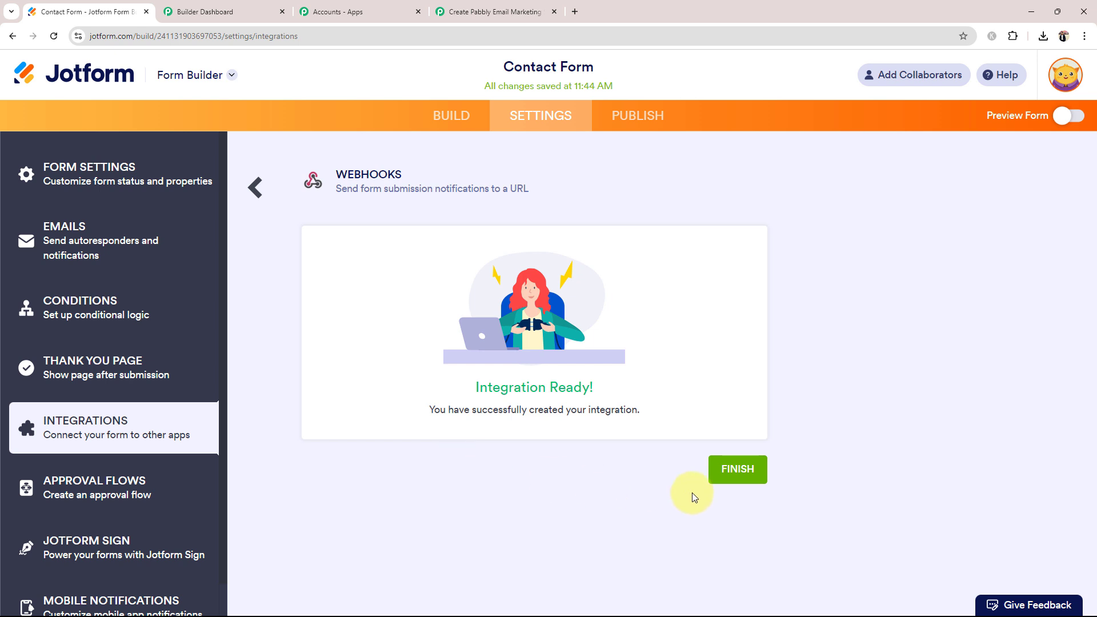
click(745, 471)
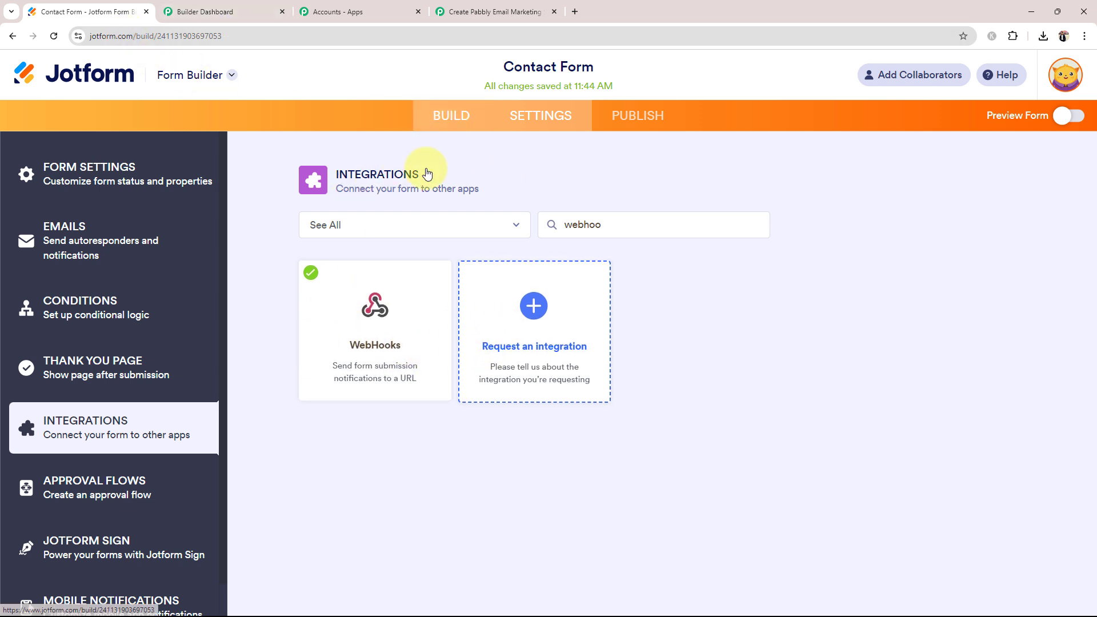
Return the form to its build view, then switch to Pabbly Connect and read the note about making a test submission.
click(451, 116)
click(554, 2)
click(208, 409)
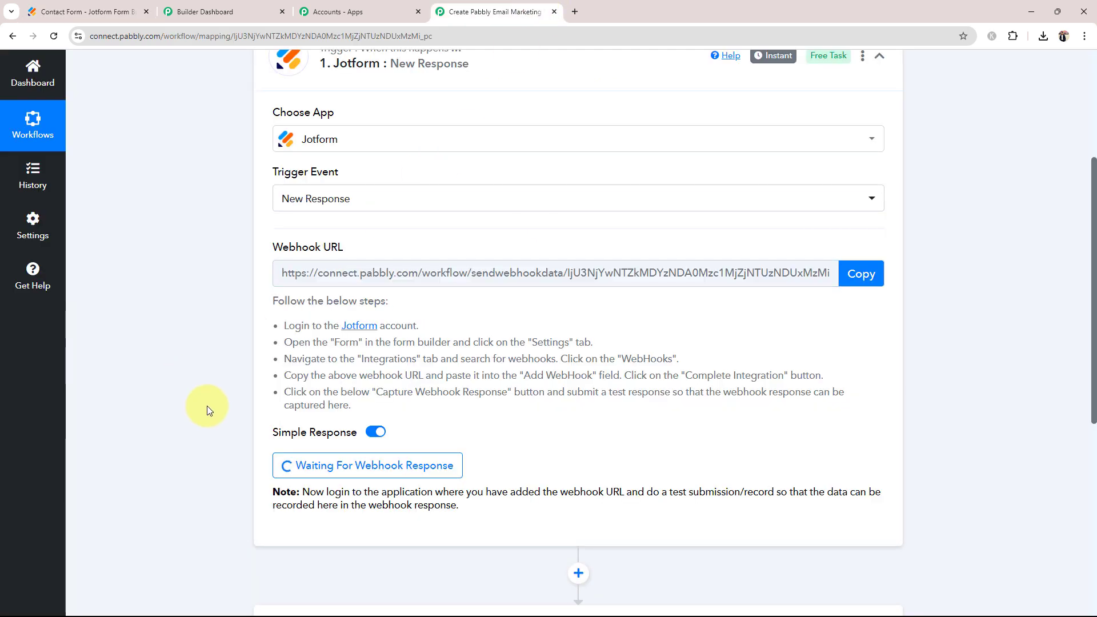
triple_click(304, 492)
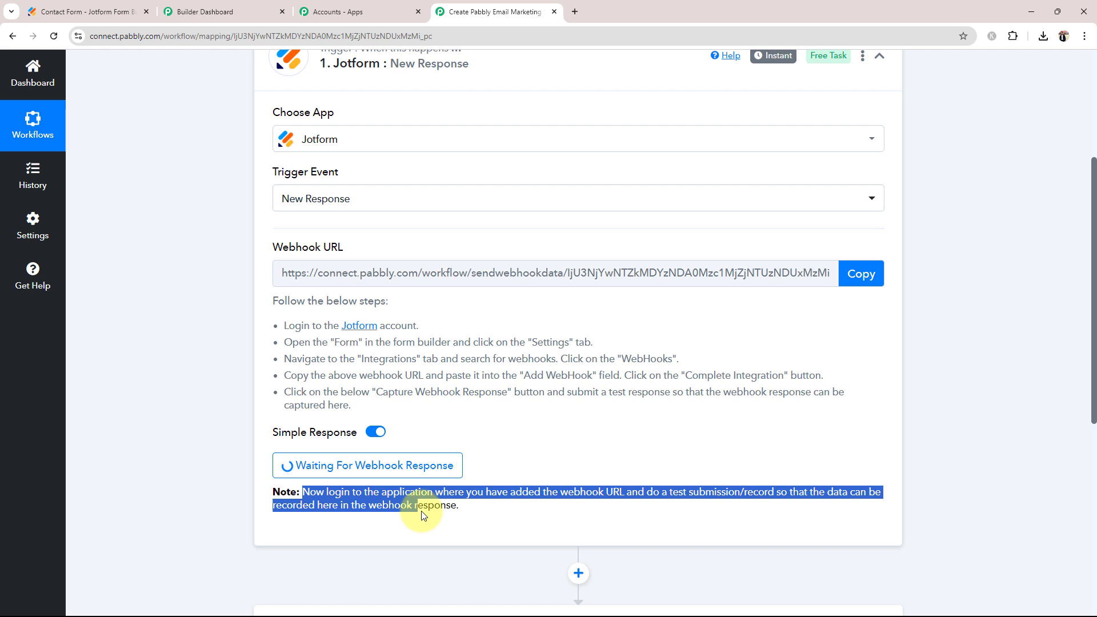
click(457, 520)
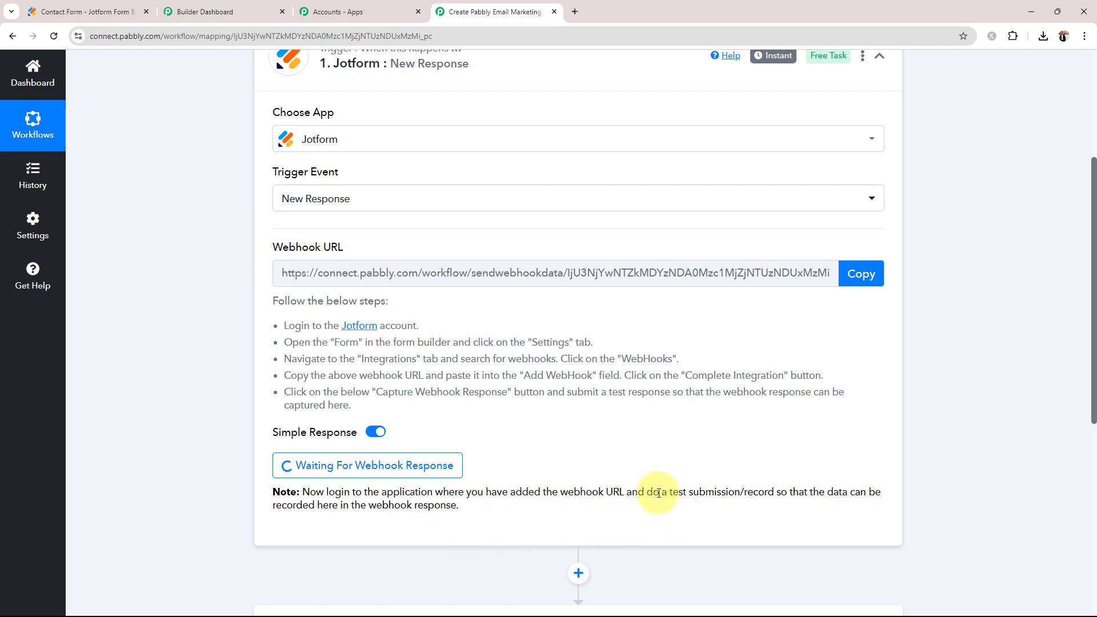
drag(671, 491, 749, 491)
click(558, 516)
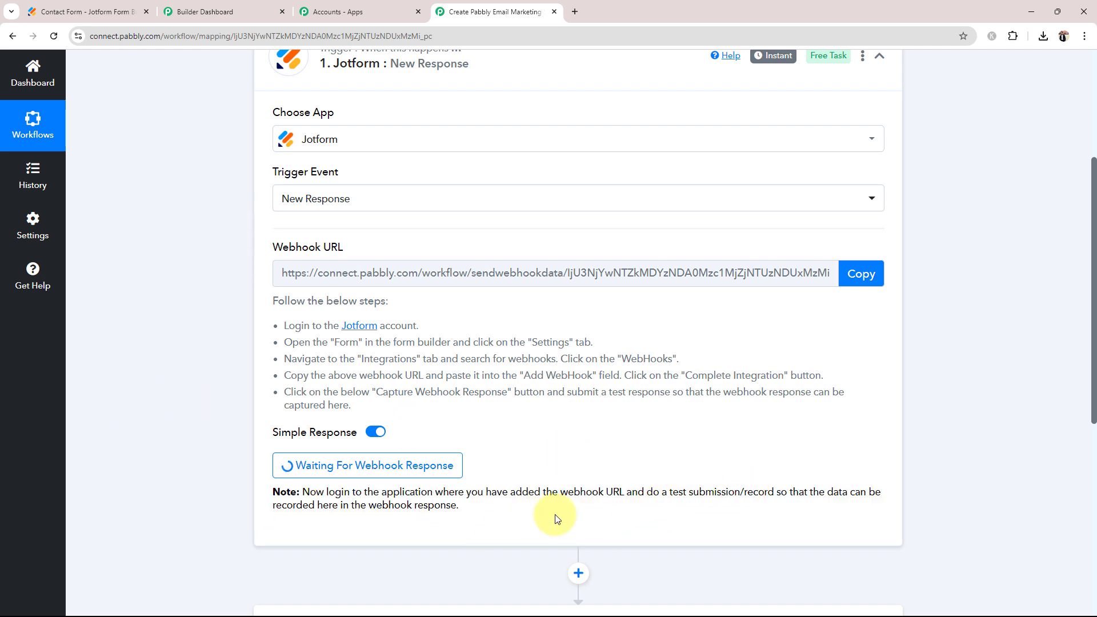
scroll(147, 430, up, 3)
scroll(149, 428, down, 2)
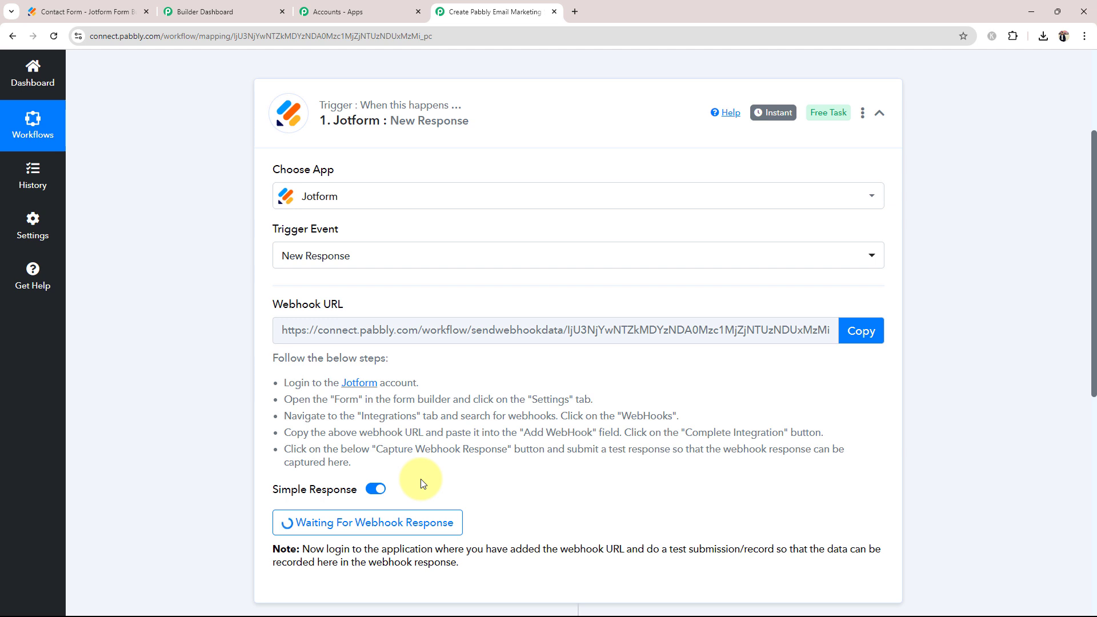
Switch to Jotform, open the Contact Form in preview mode and look over its fields.
click(57, 11)
click(1070, 116)
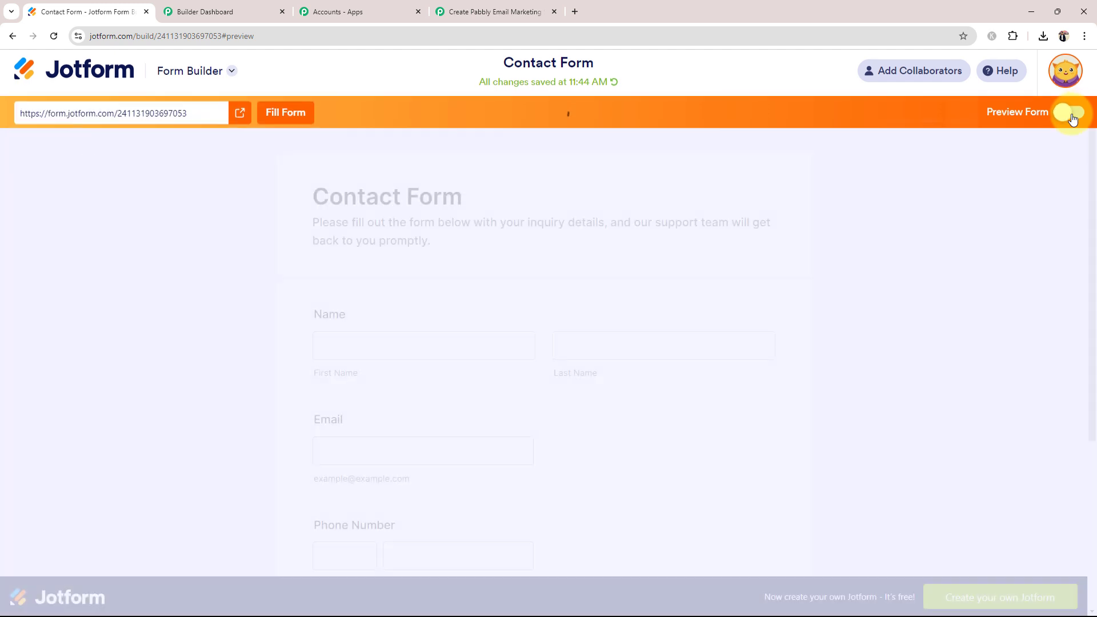
scroll(414, 318, down, 2)
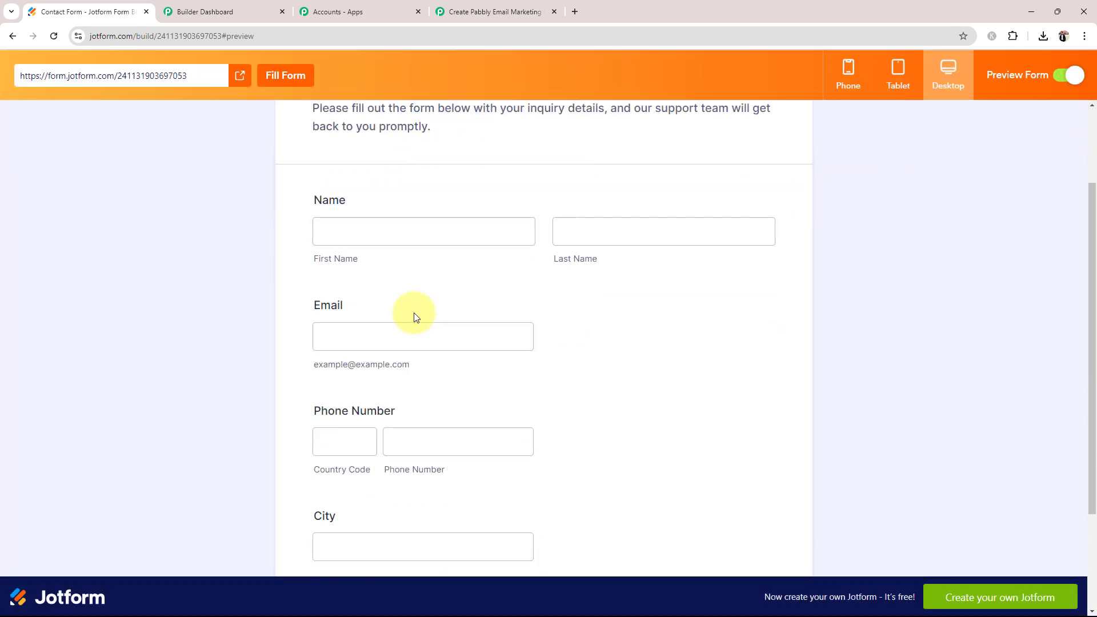
scroll(414, 319, down, 2)
scroll(415, 319, up, 2)
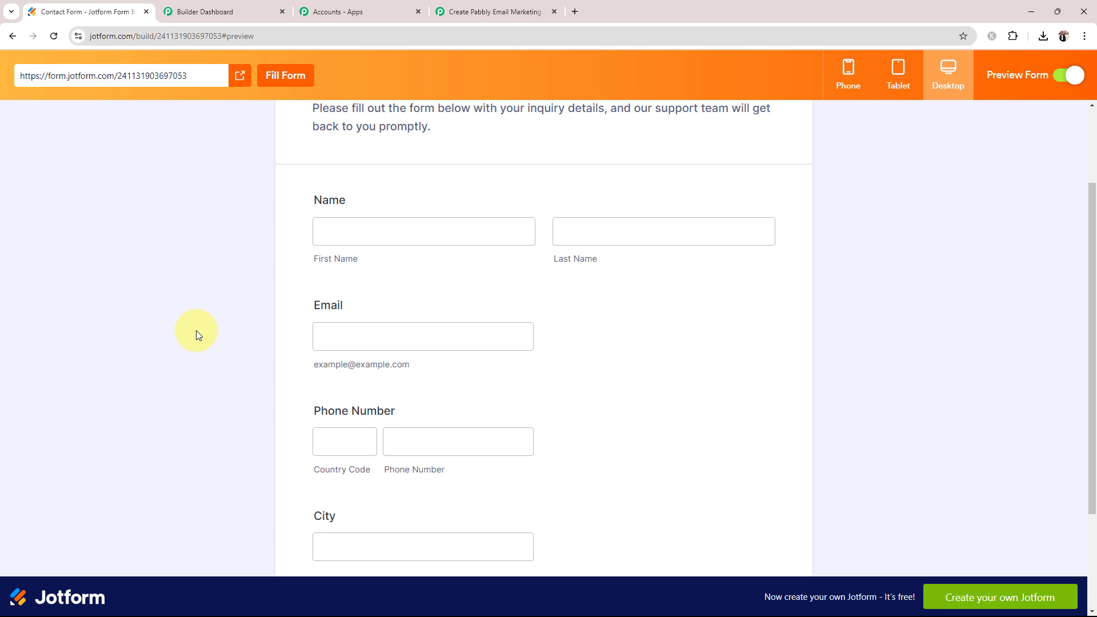
Fill in the test contact's first name, last name and email using the saved autofill suggestions.
click(400, 230)
click(392, 266)
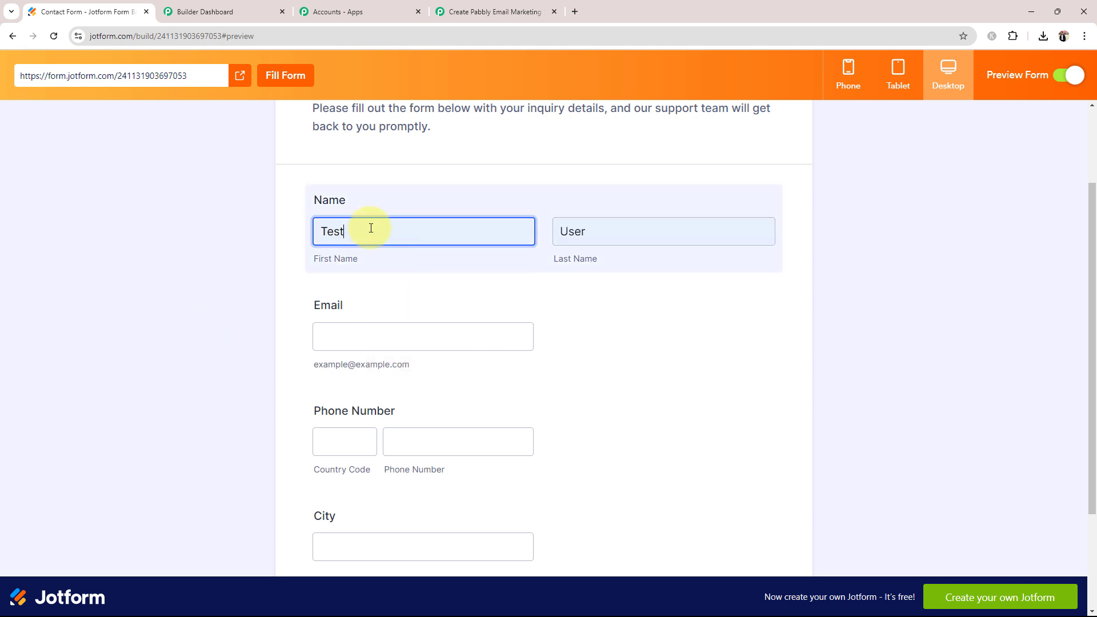
click(375, 346)
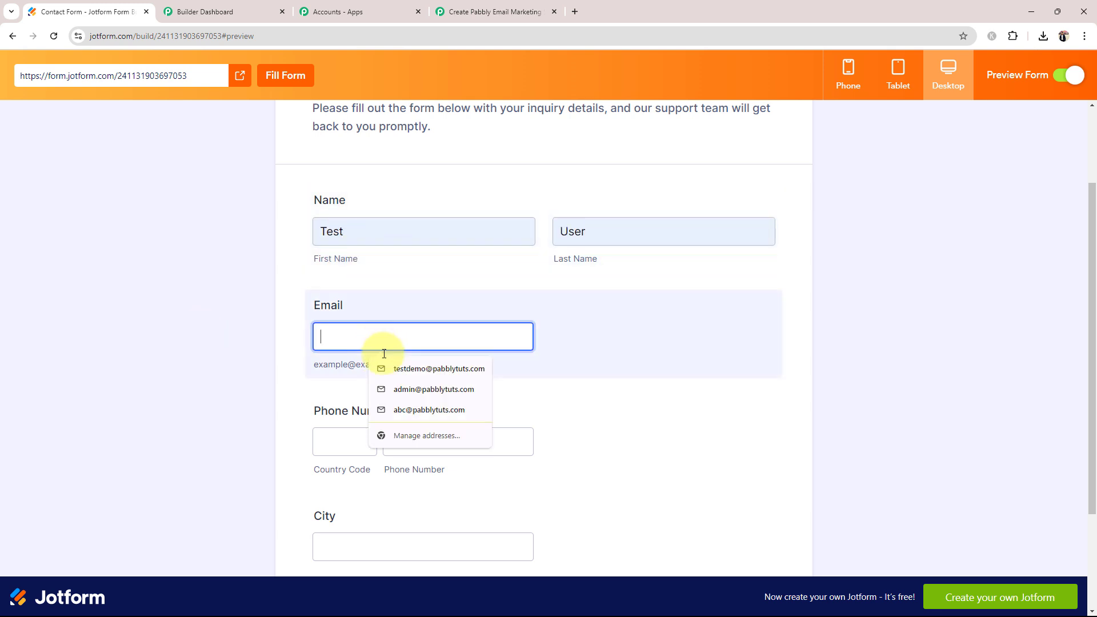
click(399, 369)
Set the country code to 91 and enter the test contact's full phone number.
click(323, 441)
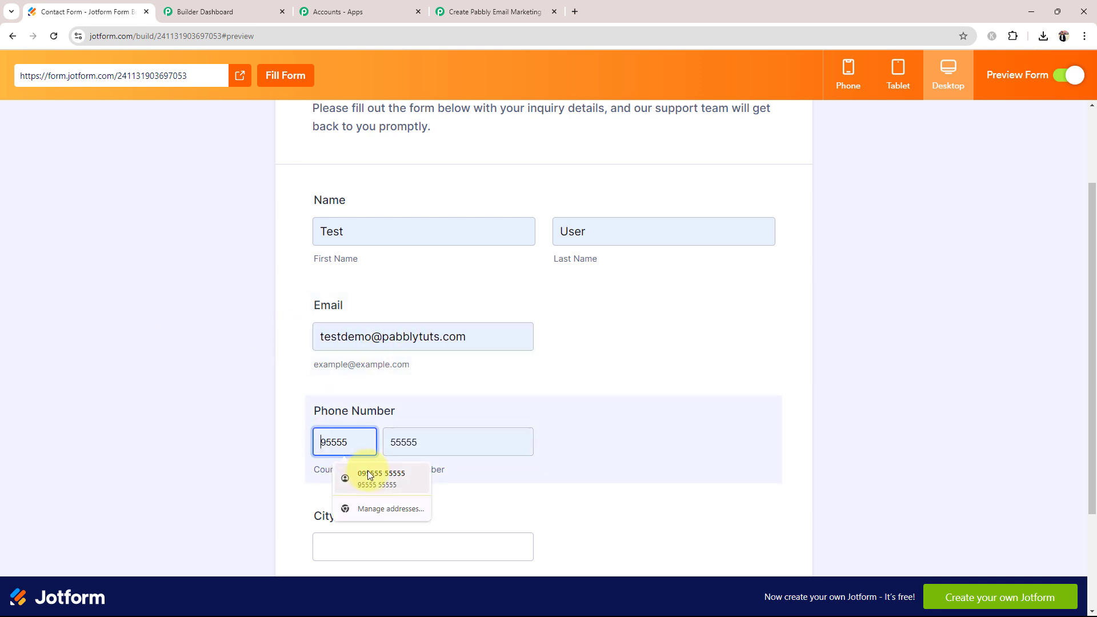
click(368, 473)
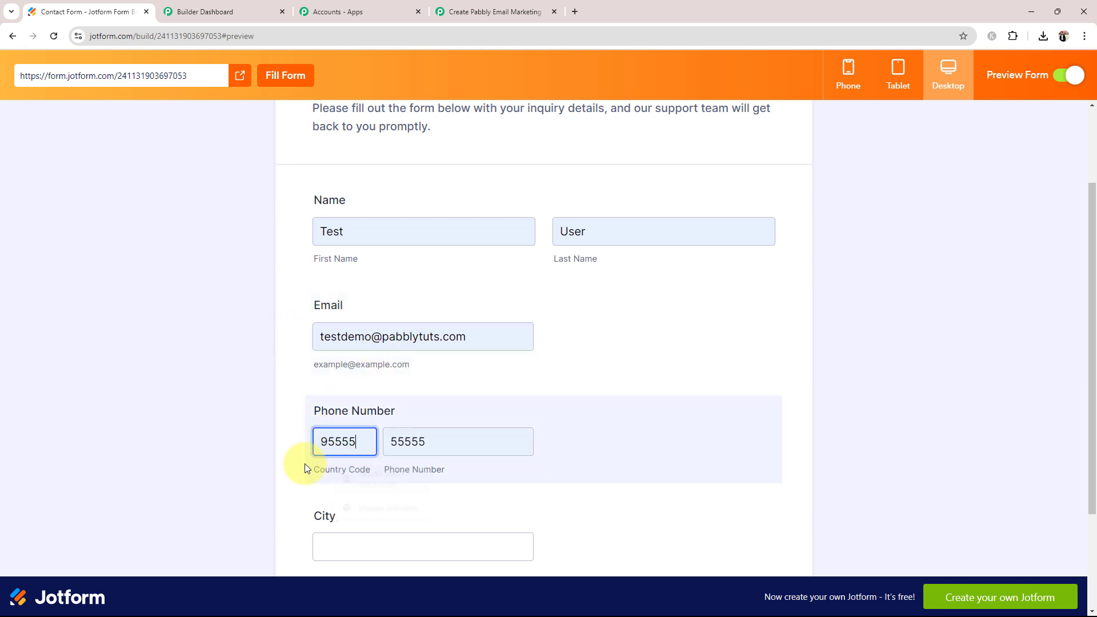
double_click(371, 445)
text(91)
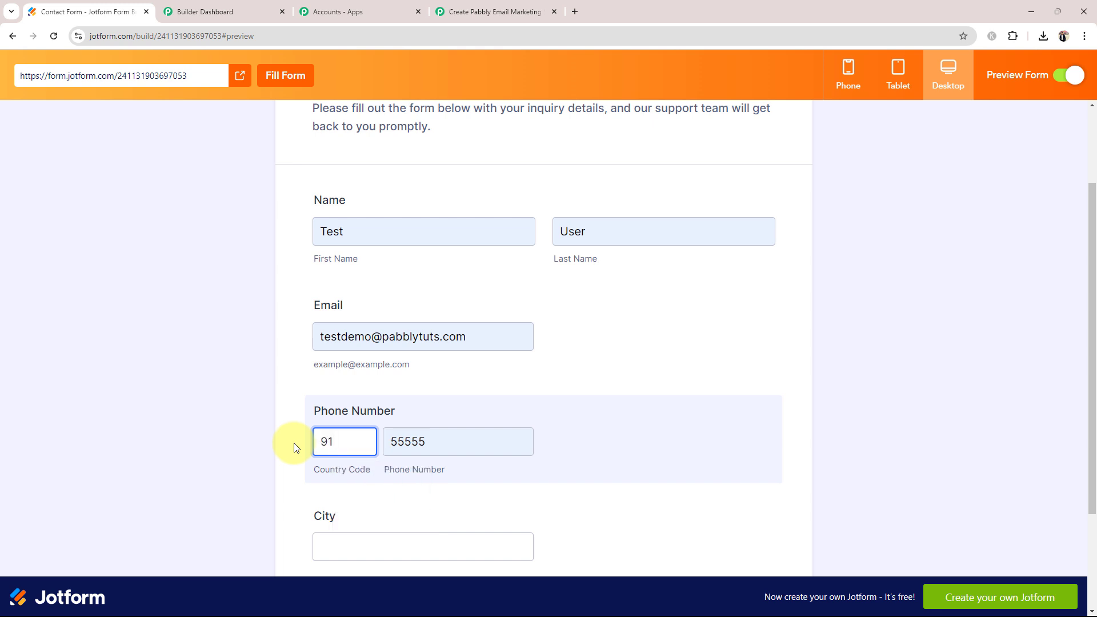
click(458, 441)
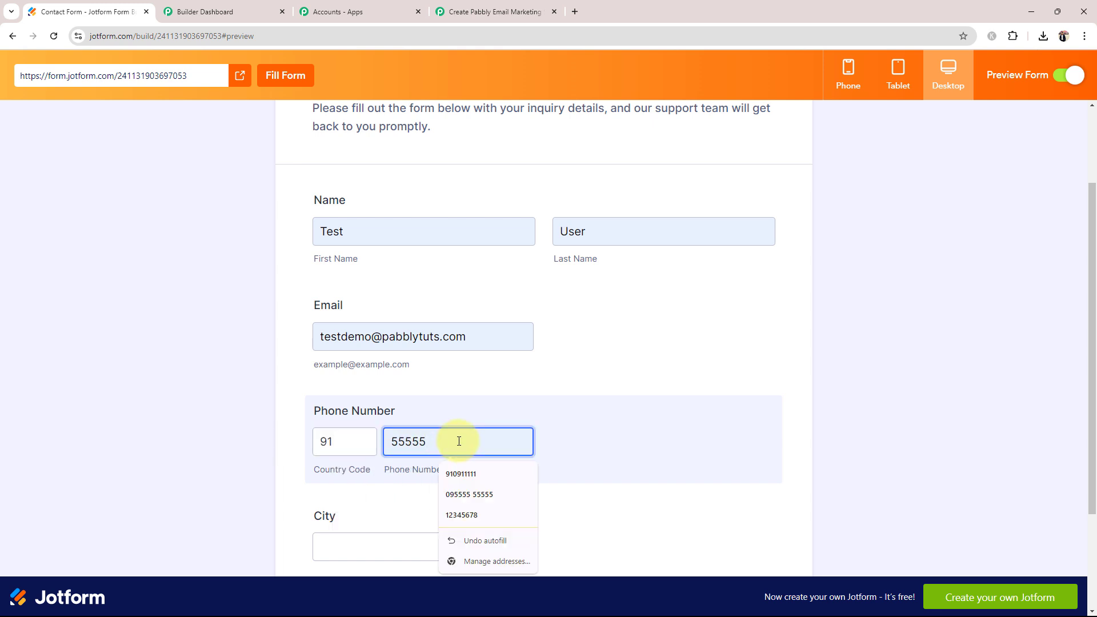
text(55555)
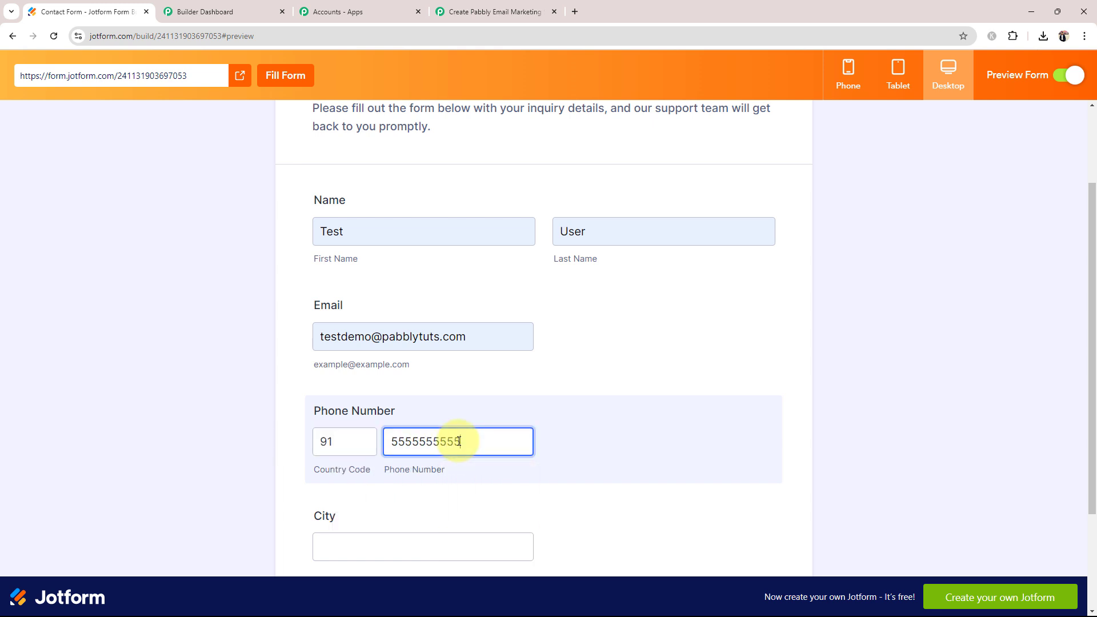
Enter Indore as the city and submit the test response.
click(204, 451)
scroll(204, 450, down, 2)
click(351, 425)
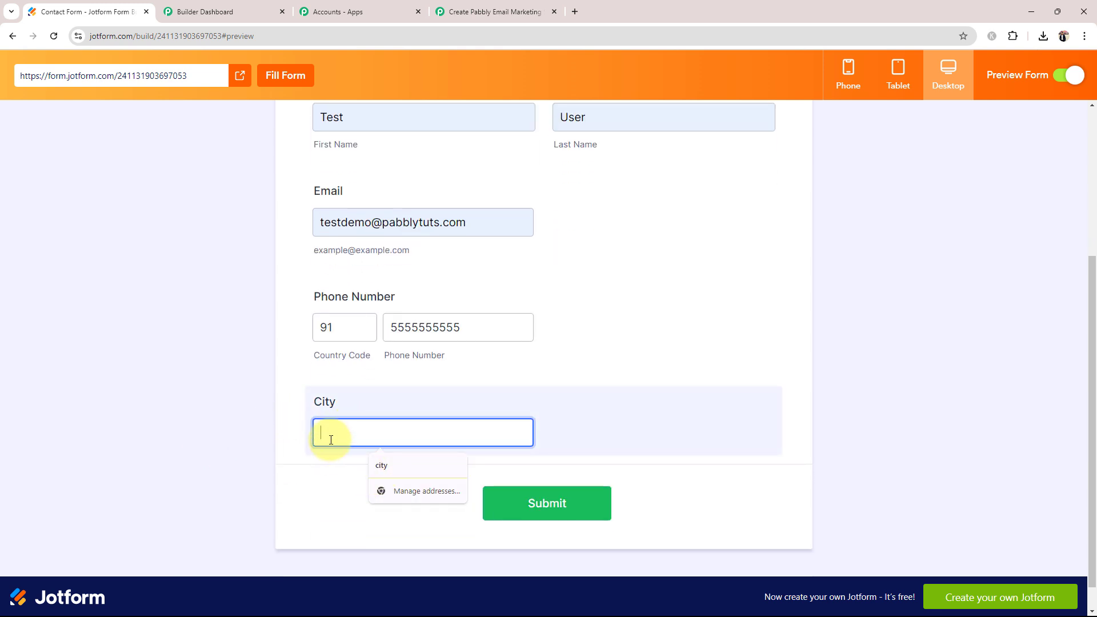
text(Indore)
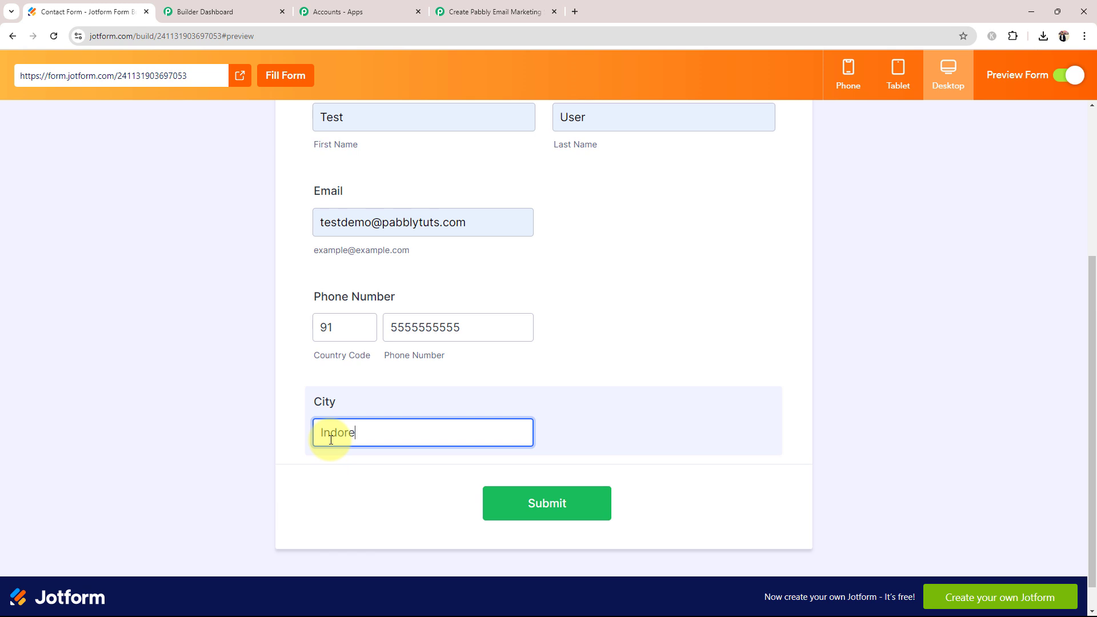
click(506, 496)
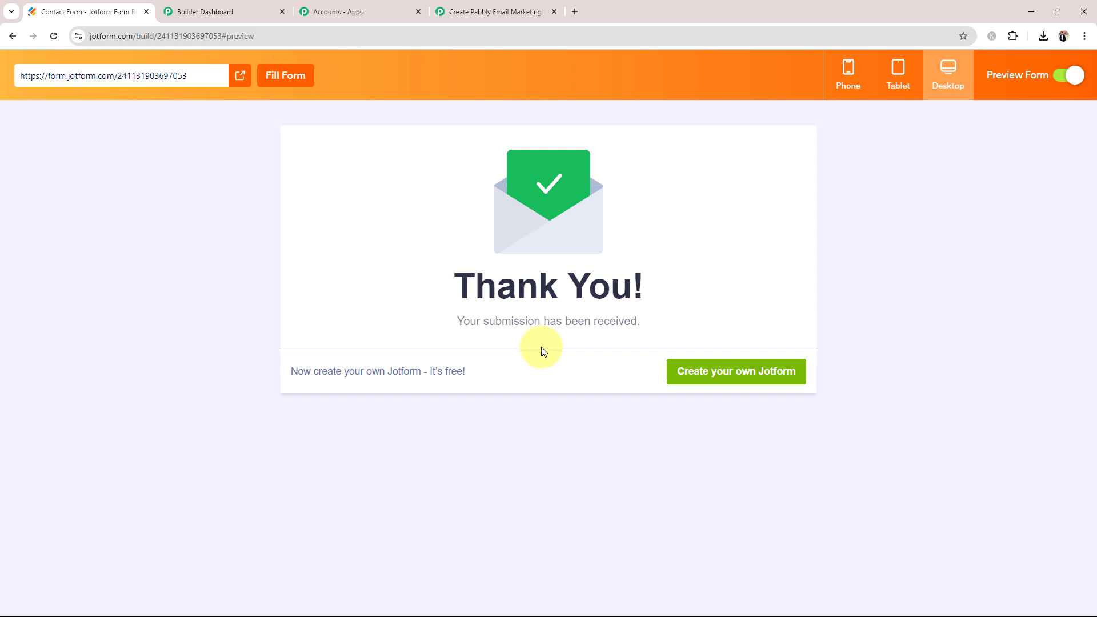
Switch to the Pabbly Connect workflow and look through the webhook response captured from the Jotform test submission.
click(510, 12)
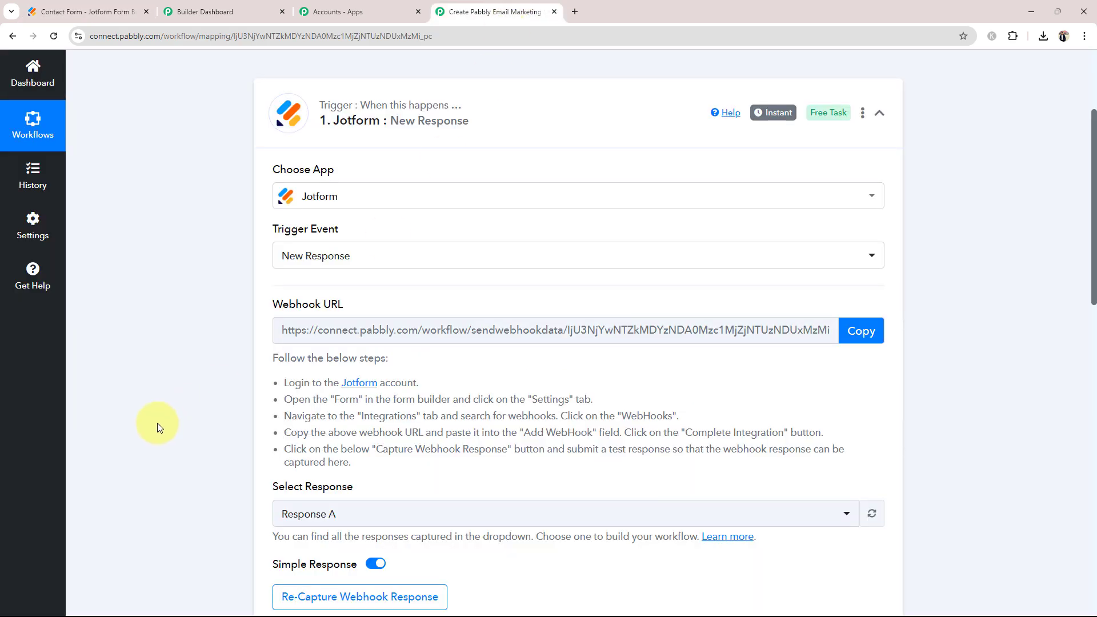
scroll(157, 423, down, 5)
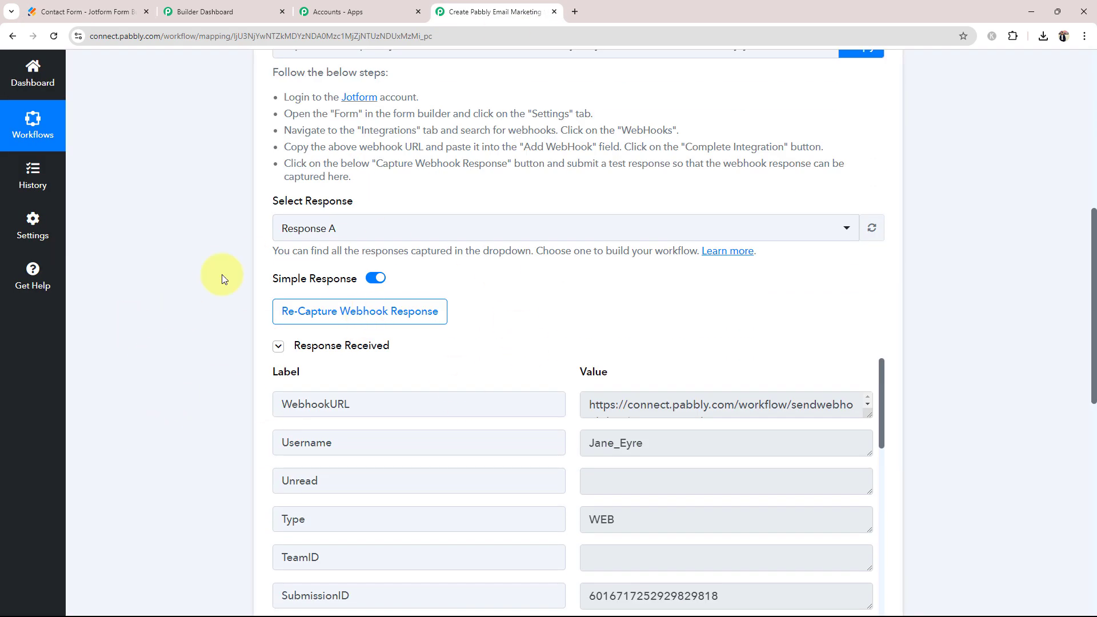
click(78, 6)
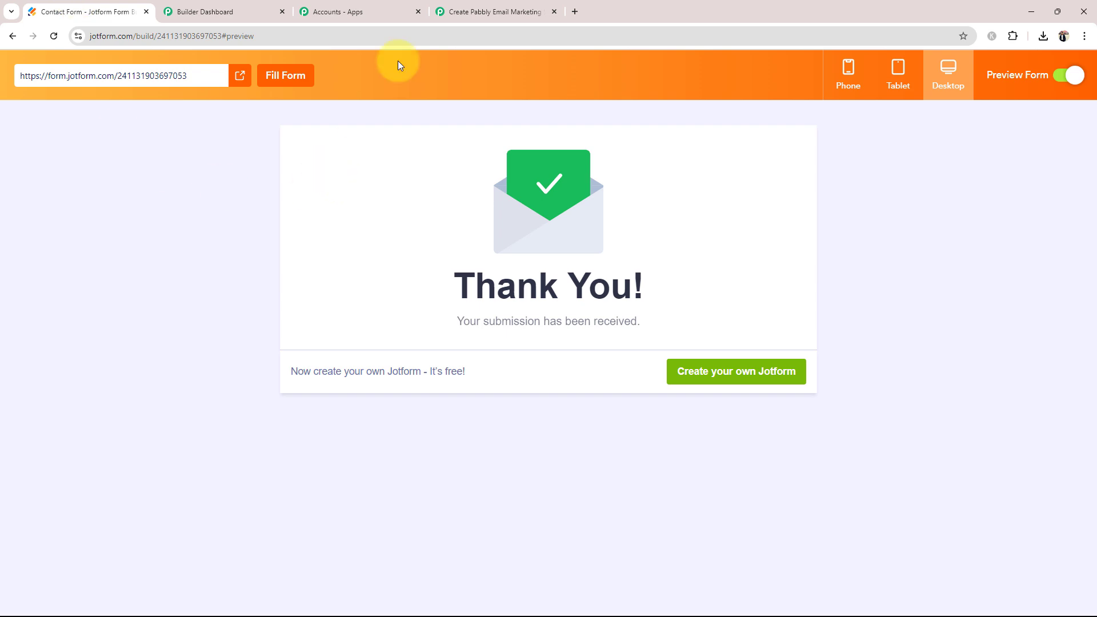
click(463, 5)
scroll(162, 409, down, 3)
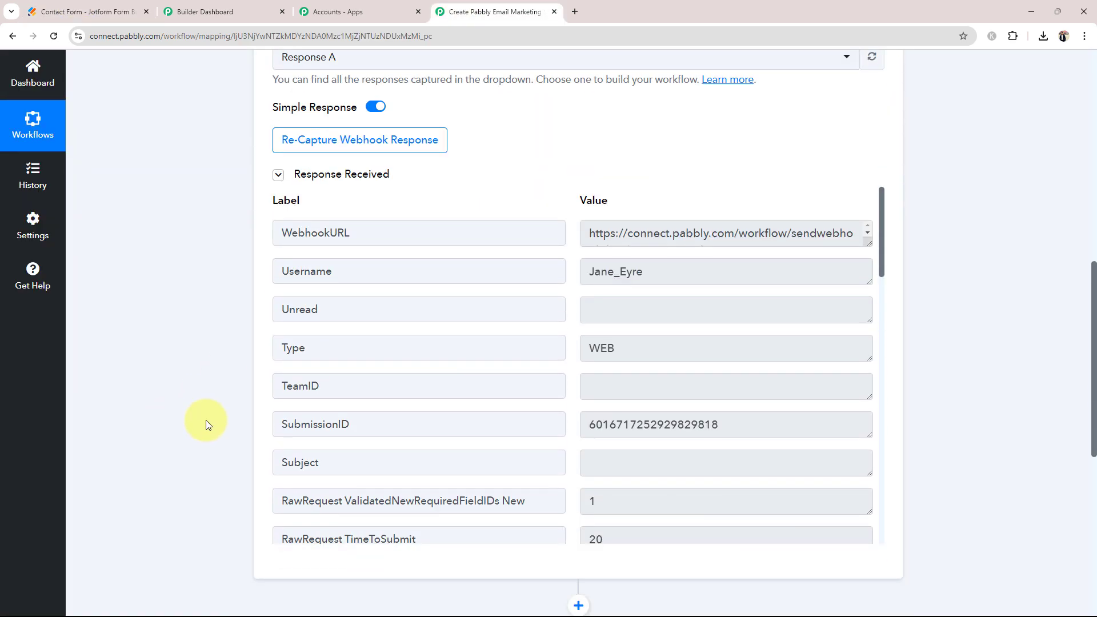
scroll(697, 392, down, 7)
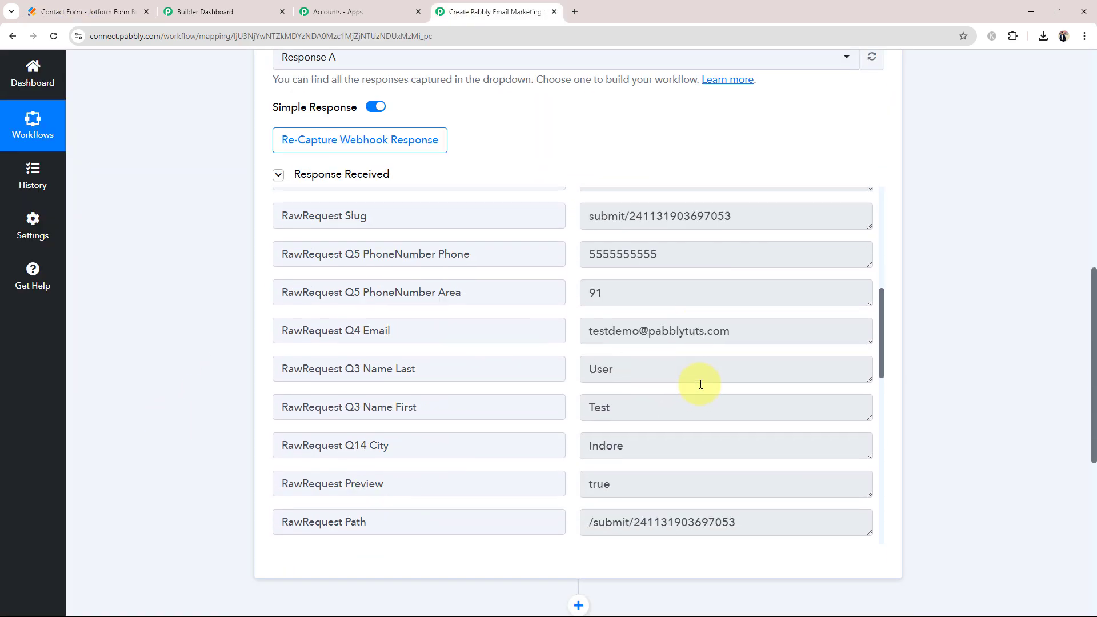
Check the phone number, email, last name, first name and city values in the captured Jotform response.
click(685, 245)
key(Tab)
drag(737, 332, 551, 330)
click(669, 420)
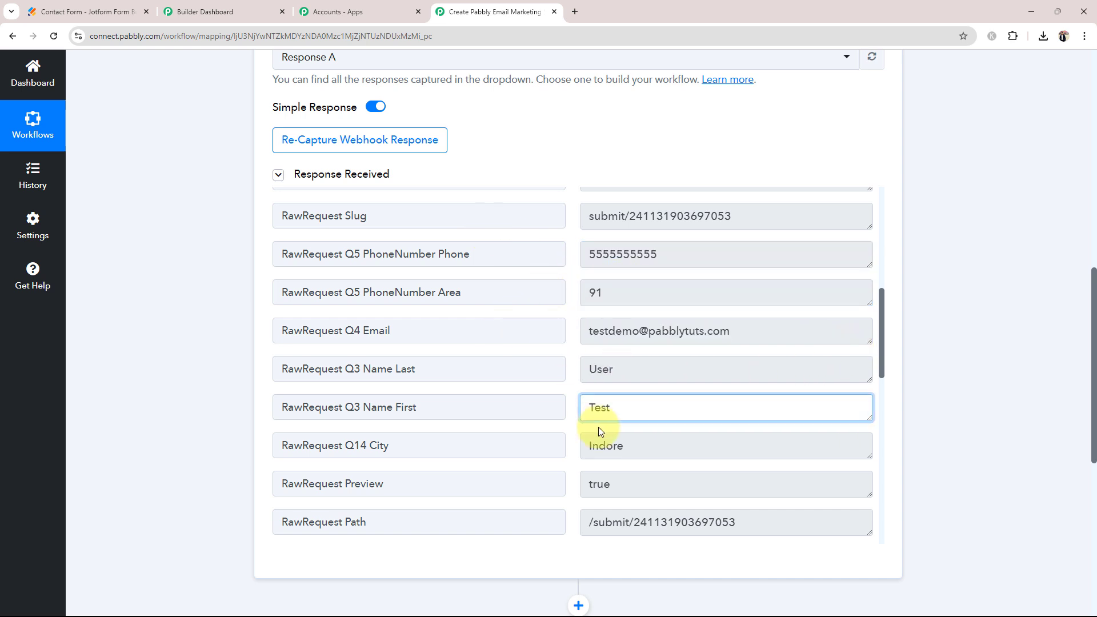
drag(653, 368, 529, 386)
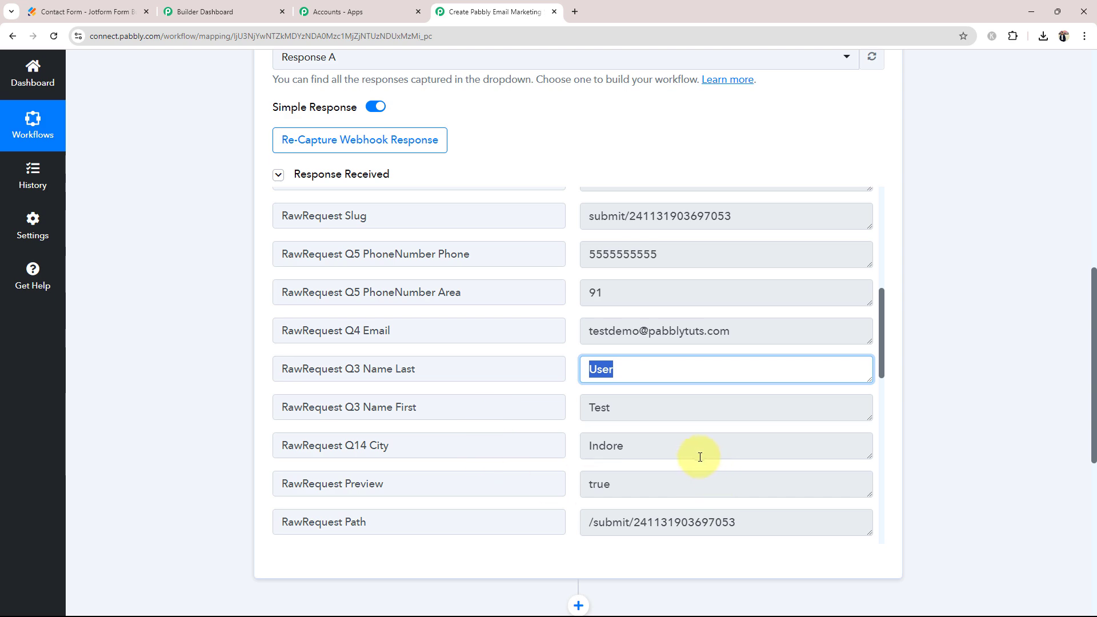
drag(698, 457, 502, 457)
scroll(714, 462, down, 11)
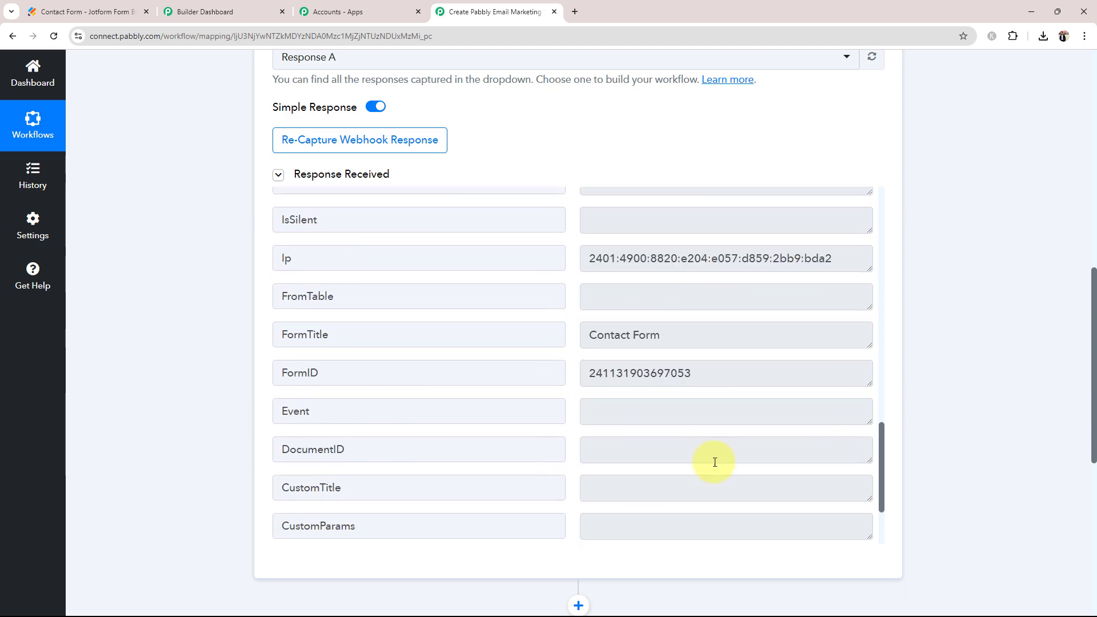
scroll(197, 513, up, 7)
scroll(228, 519, down, 5)
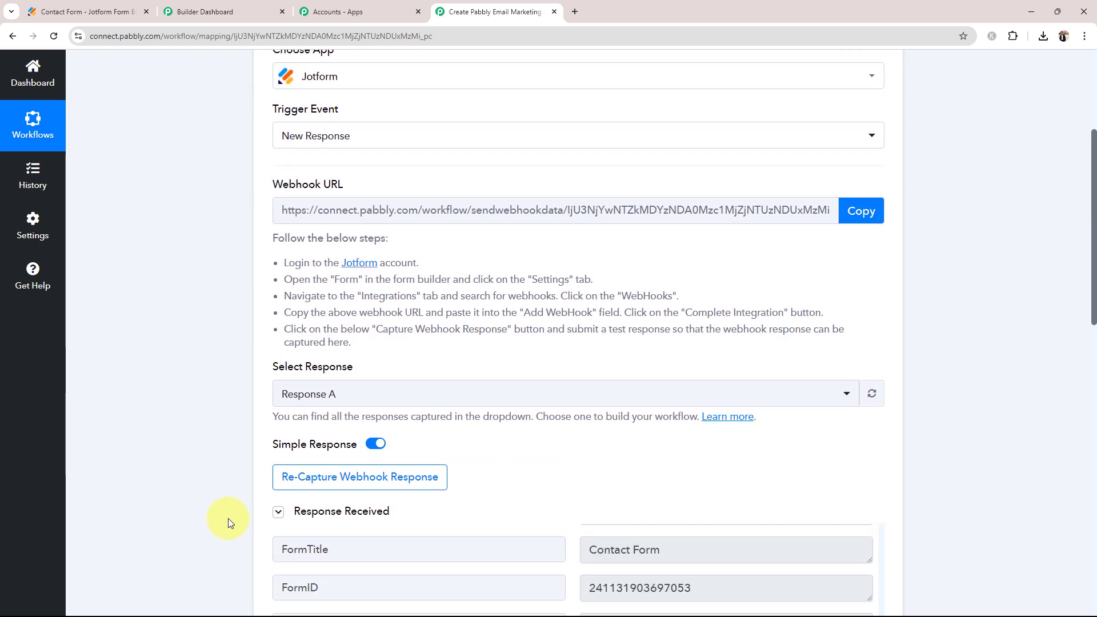
scroll(796, 488, up, 5)
scroll(760, 507, up, 3)
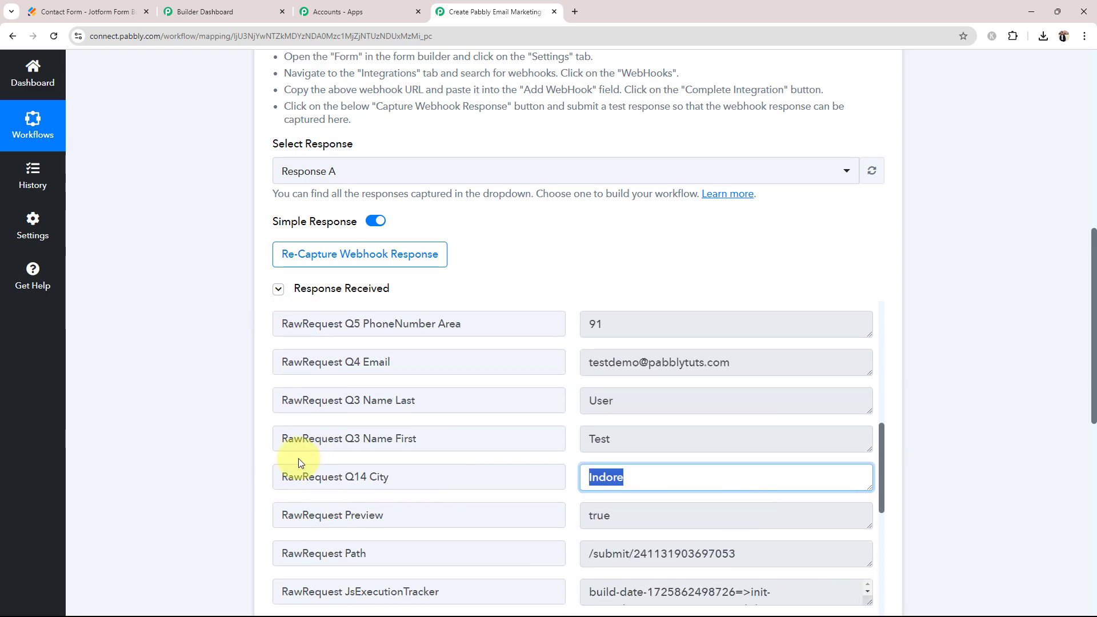
click(242, 463)
scroll(185, 478, up, 9)
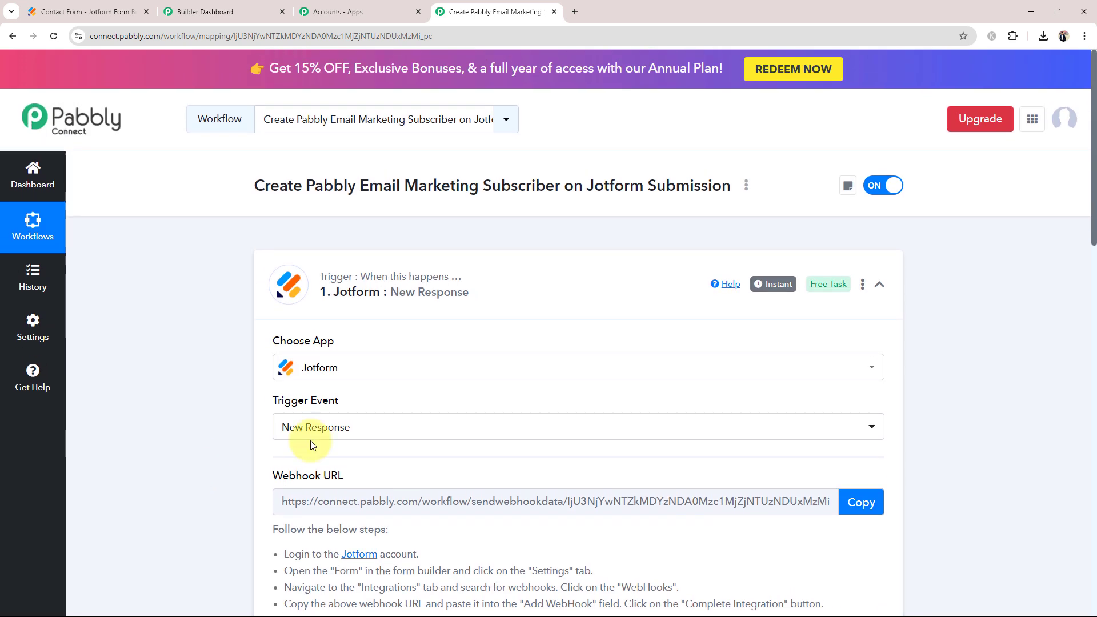
Collapse the Jotform trigger and start a new connection for the Pabbly Email Marketing Add Subscribers action.
click(554, 258)
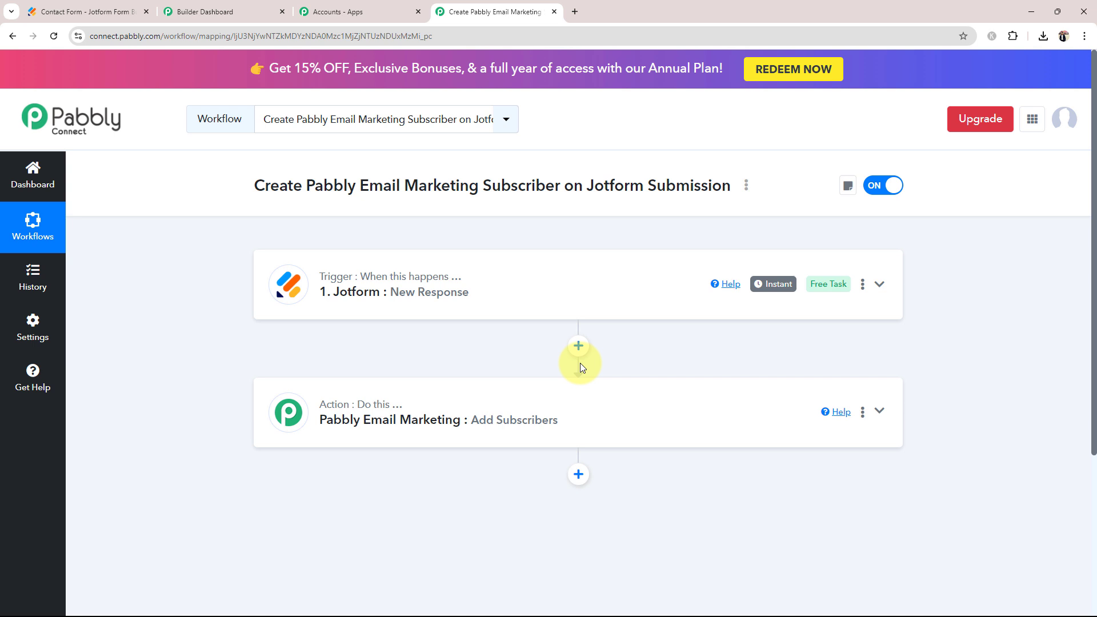
click(458, 428)
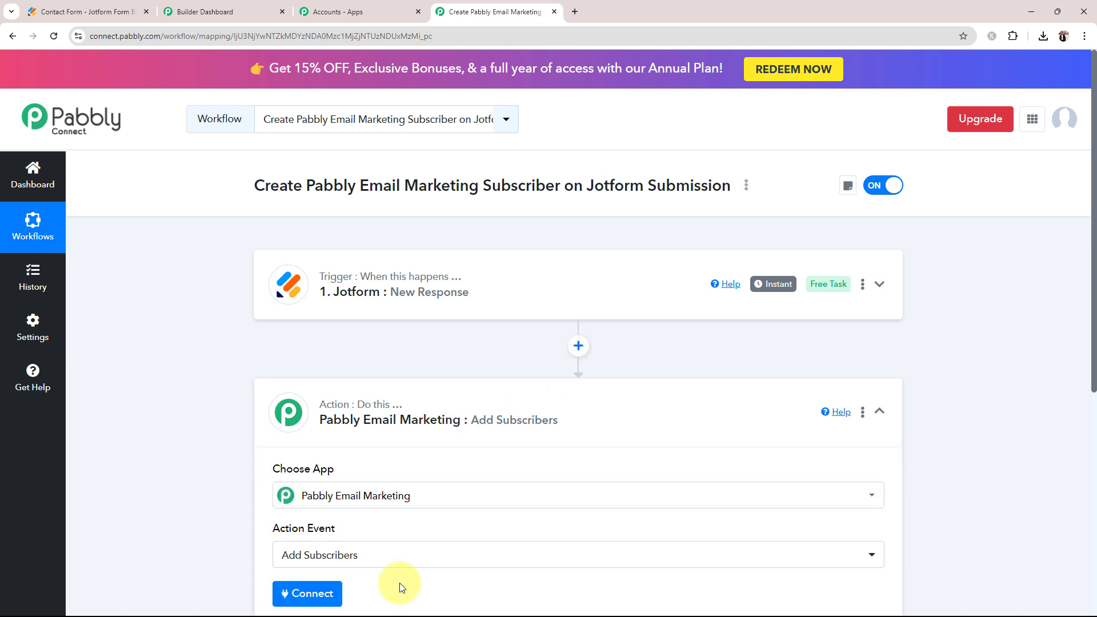
scroll(594, 412, down, 3)
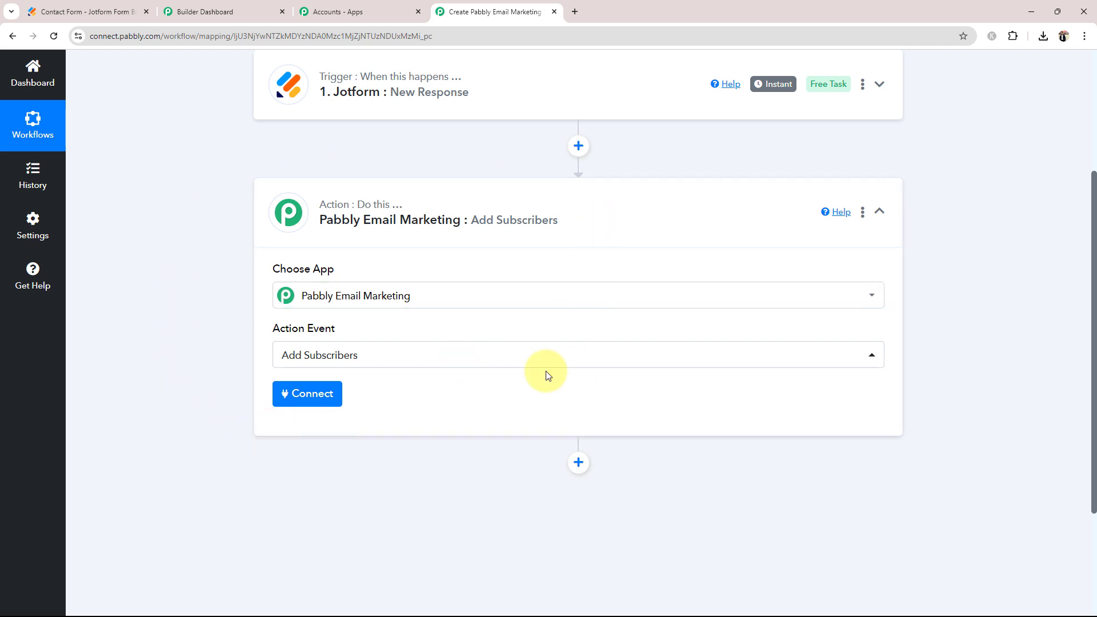
click(302, 393)
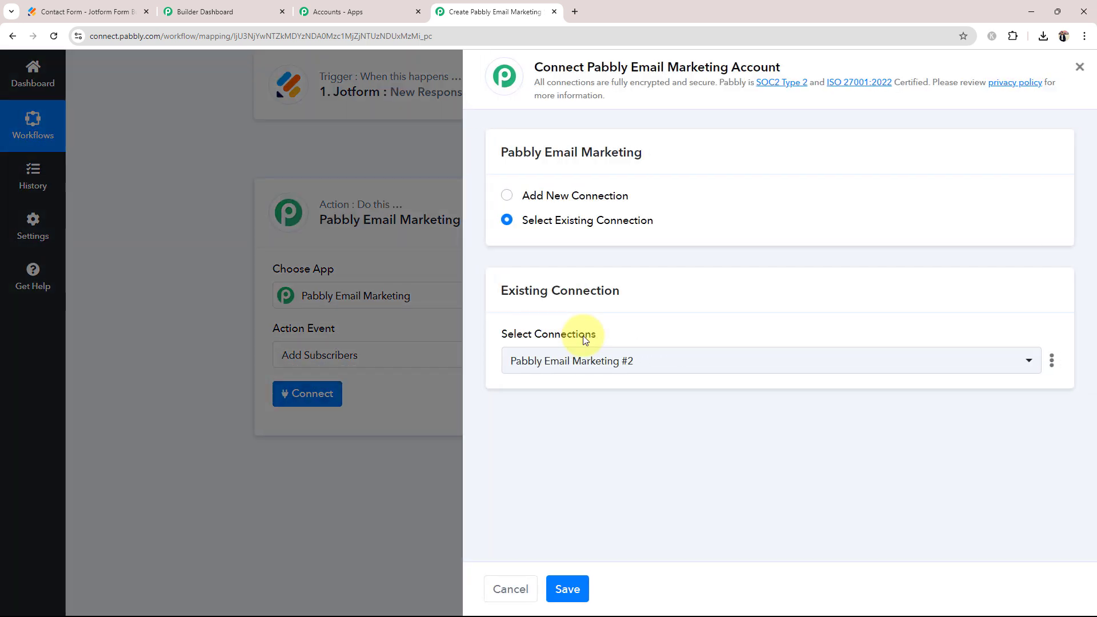
click(506, 196)
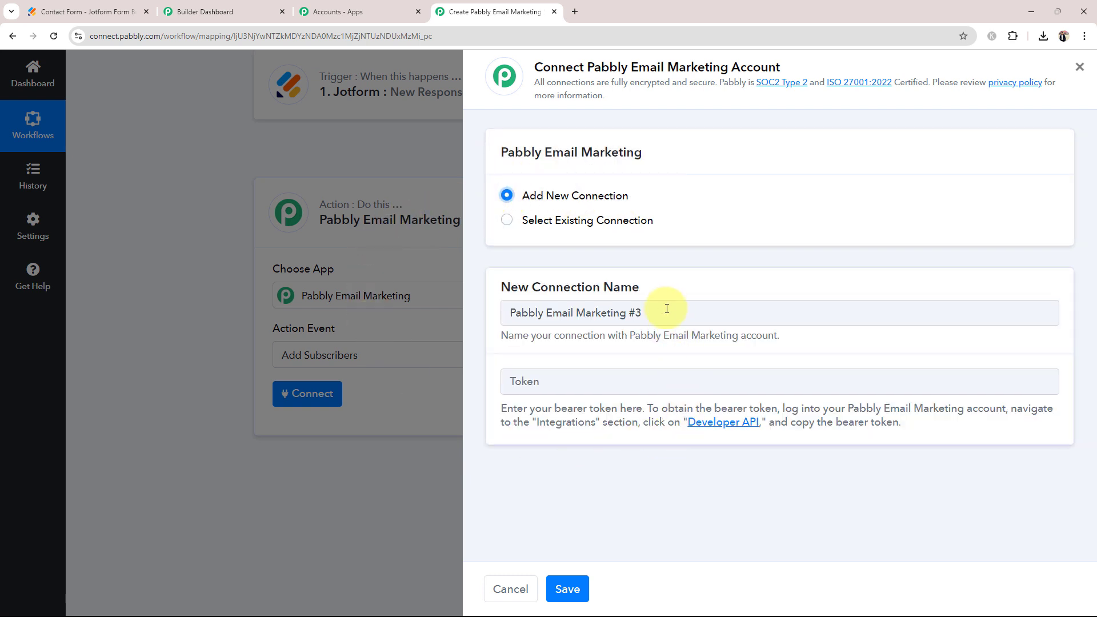
click(539, 379)
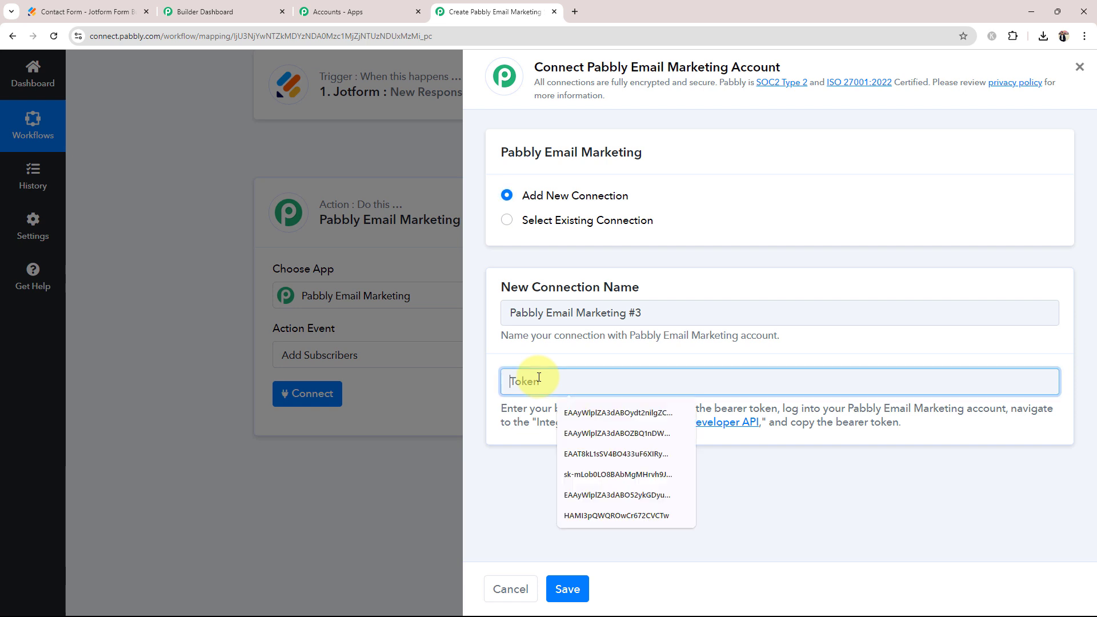
click(494, 465)
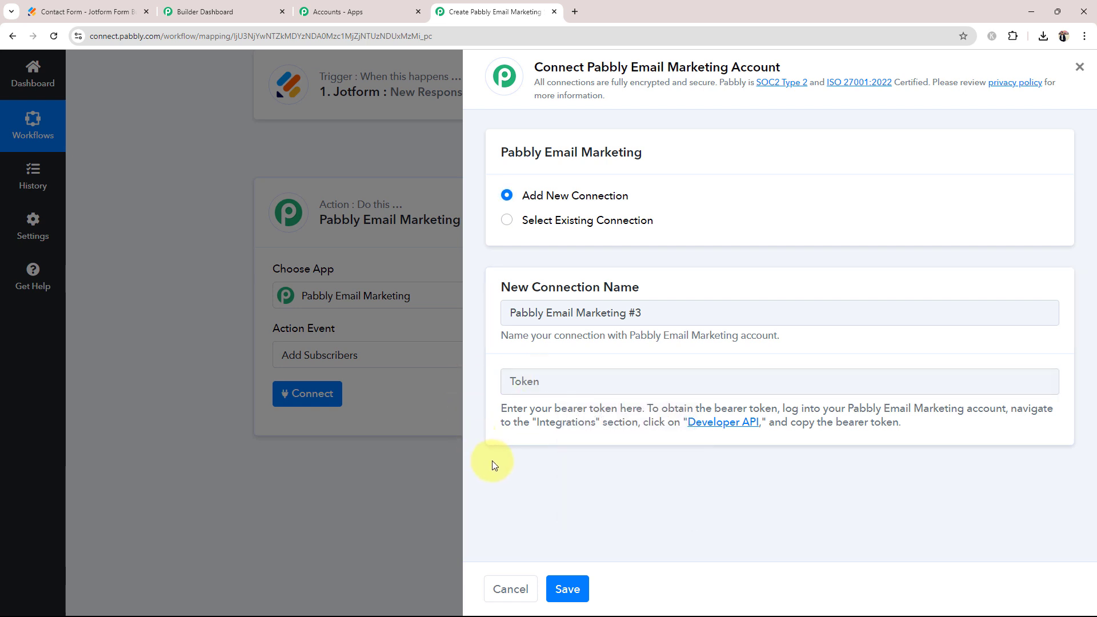
Switch to Pabbly Email Marketing and copy the bearer token from its Developer API integration settings.
click(218, 6)
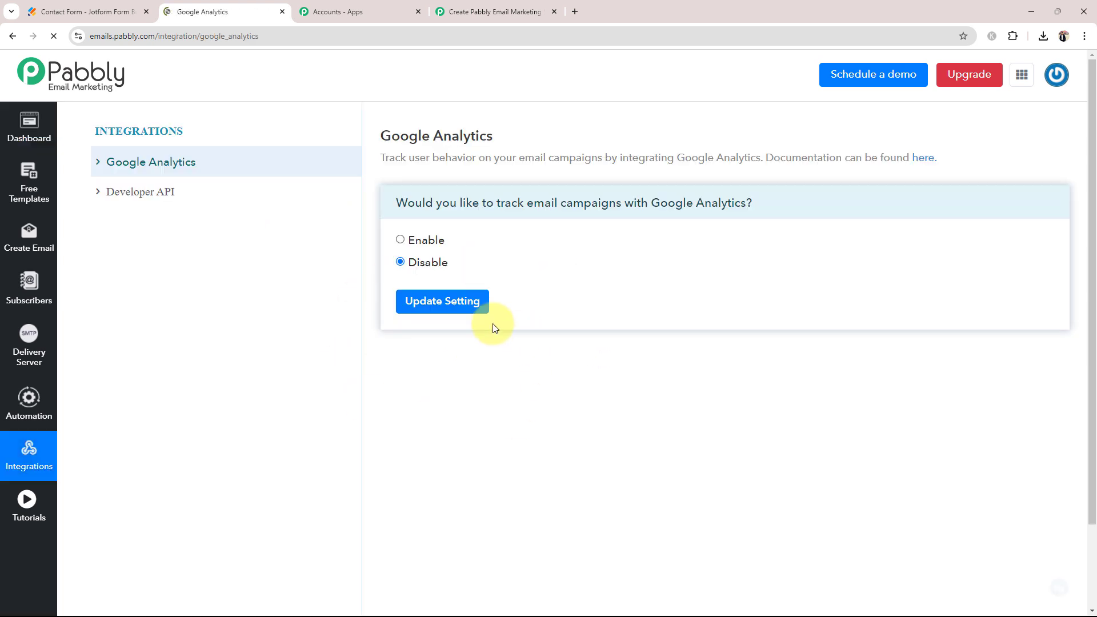
click(156, 200)
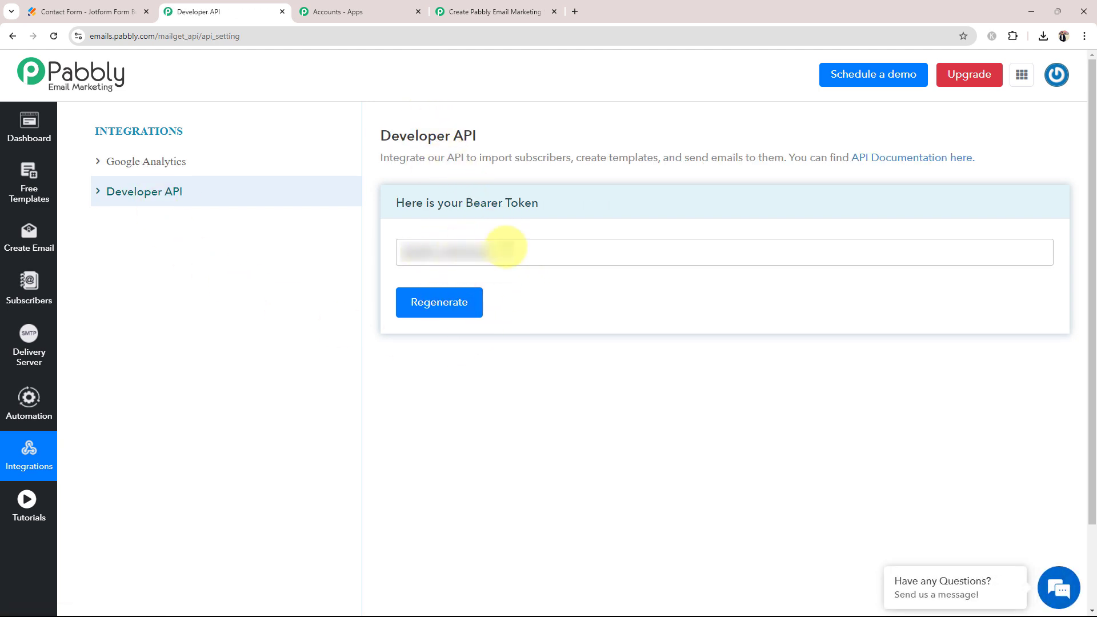
drag(510, 251, 380, 253)
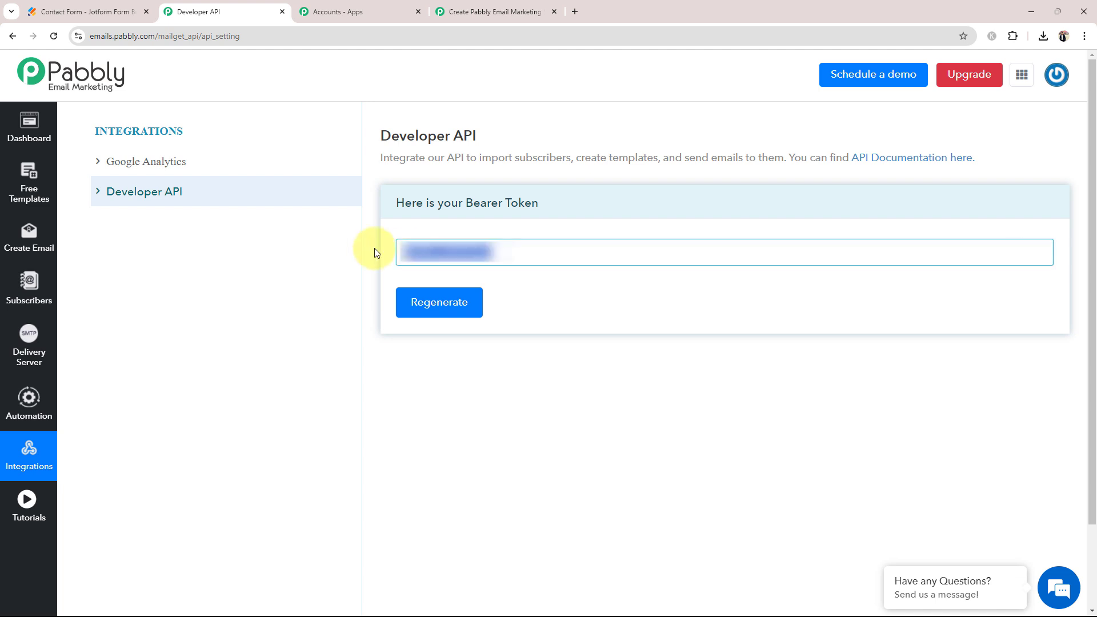
Return to the Pabbly Connect workflow, paste the bearer token into the new connection's Token field and save it.
click(490, 11)
click(549, 389)
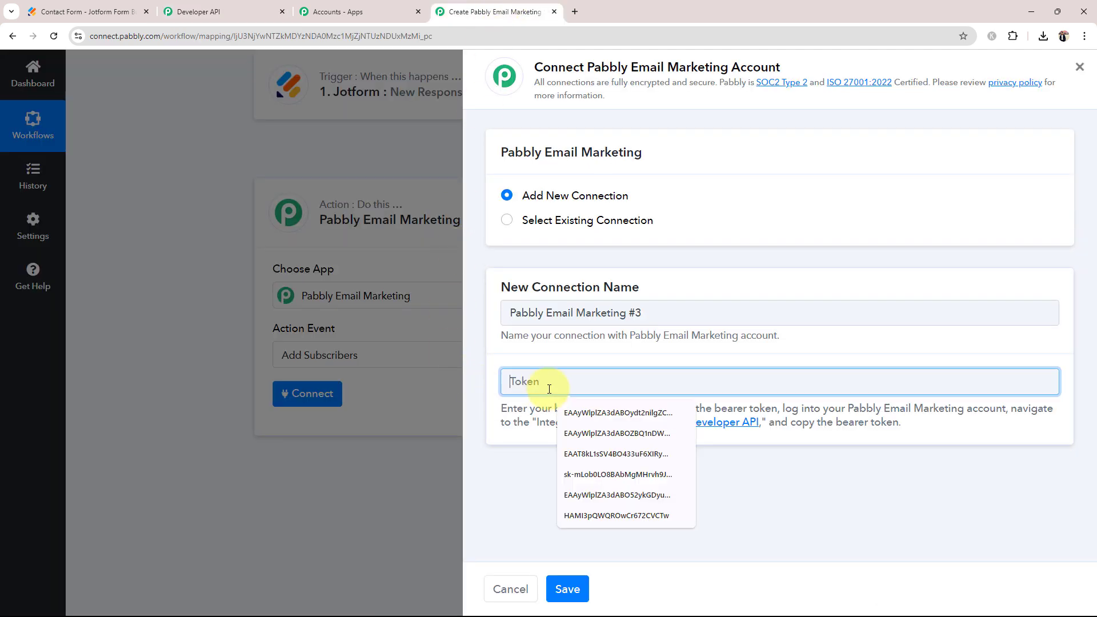
key(ctrl+v)
click(567, 589)
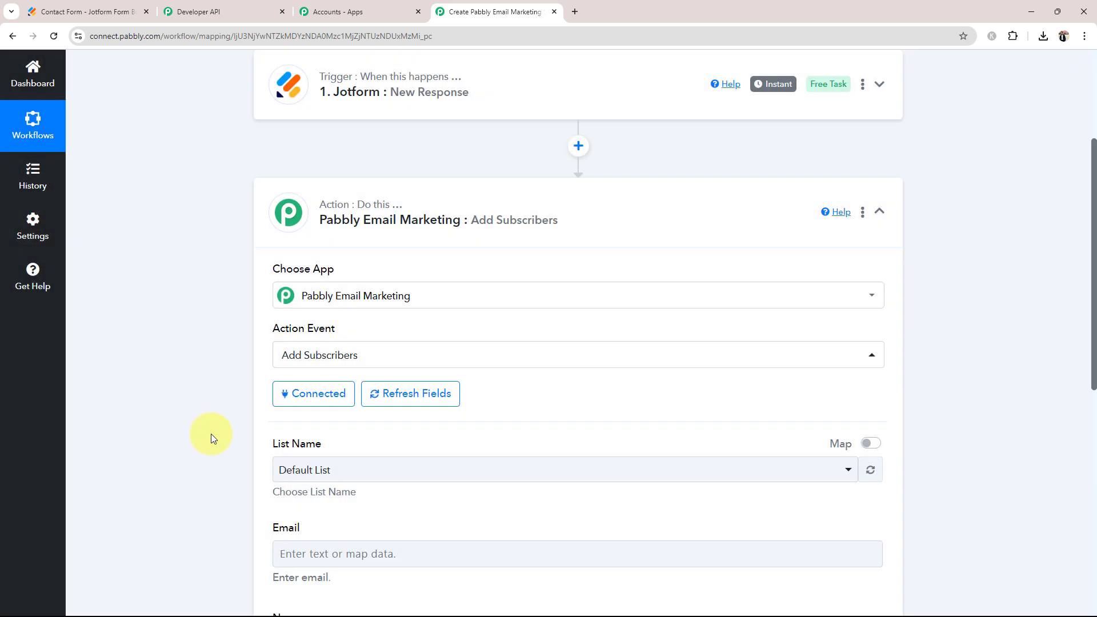
Look over the Add Subscribers fields and the available choices for List Name.
scroll(226, 419, down, 4)
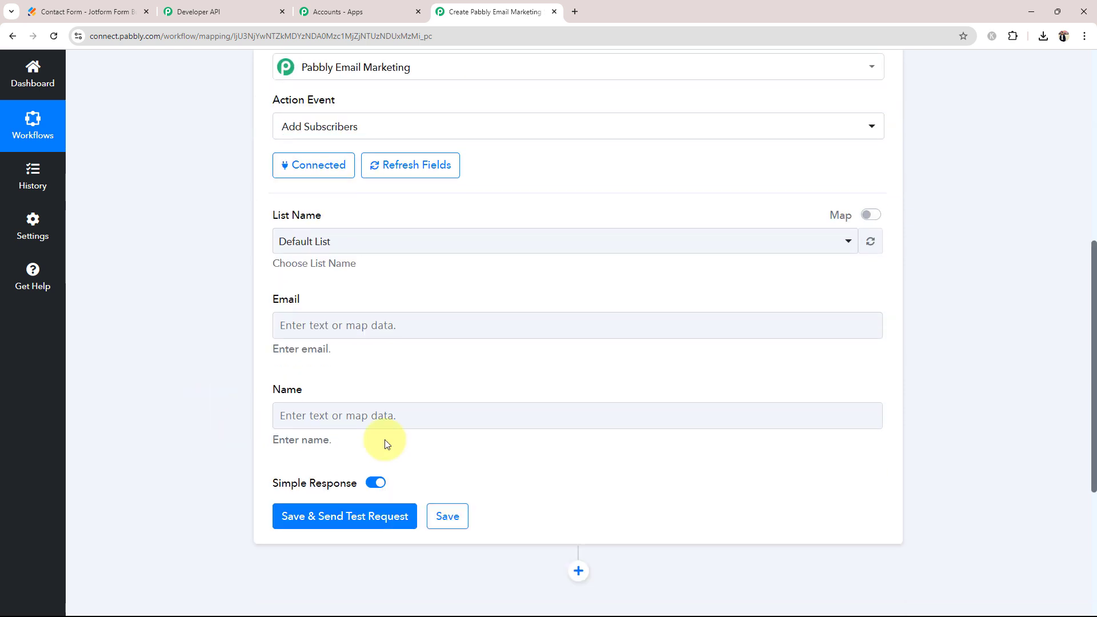
click(315, 239)
click(242, 299)
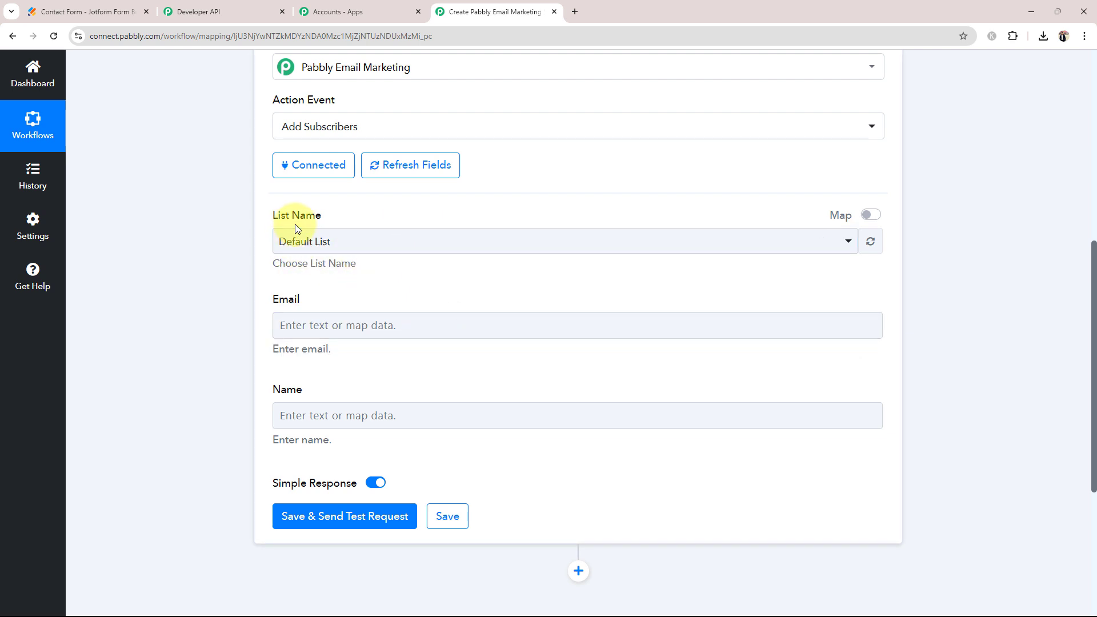
click(292, 253)
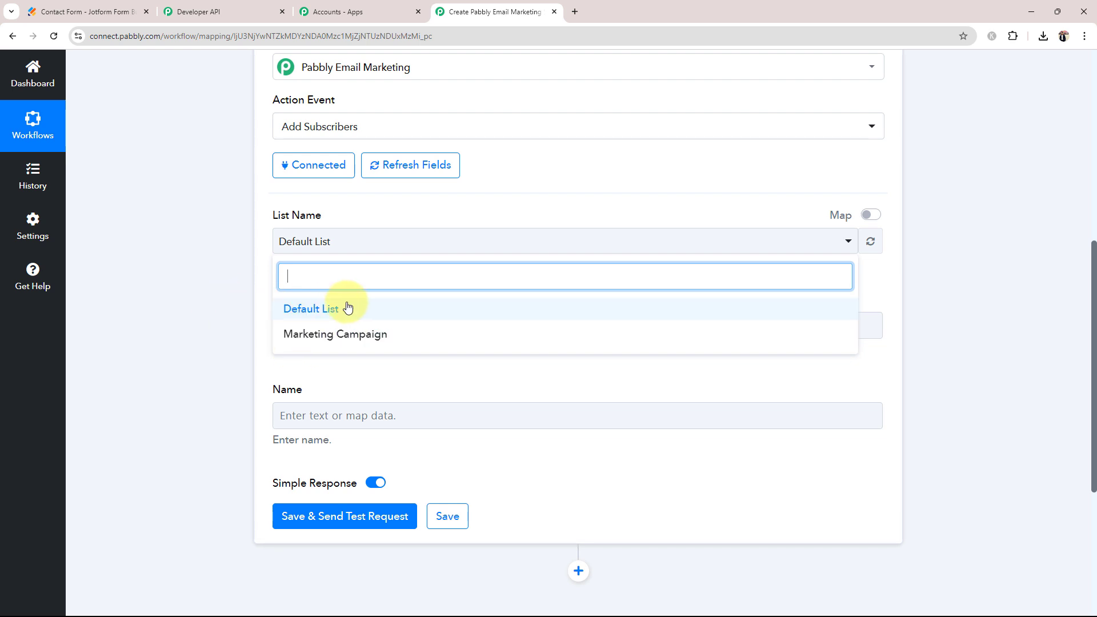
click(238, 331)
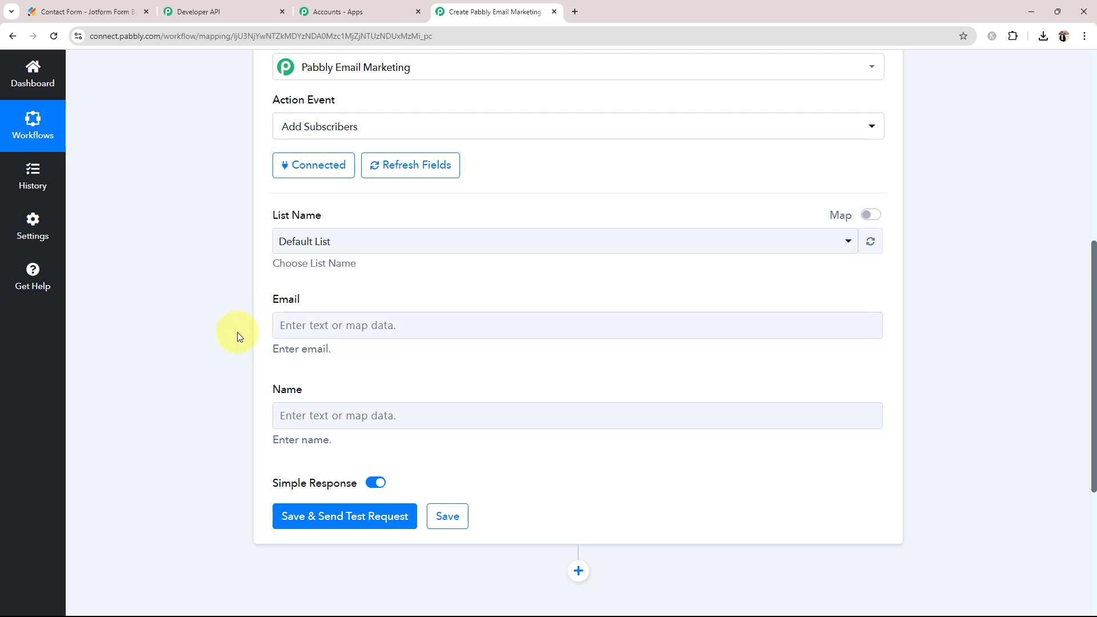
click(513, 337)
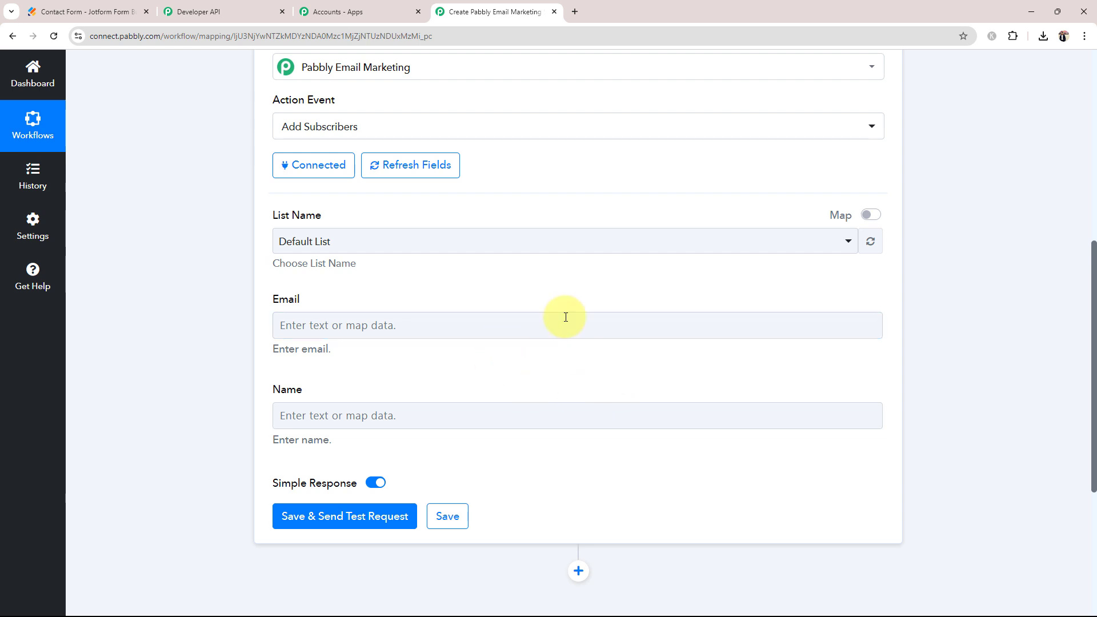
Check the subscriber lists in Pabbly Email Marketing, and set the workflow action's List Name to Marketing Campaign.
click(211, 21)
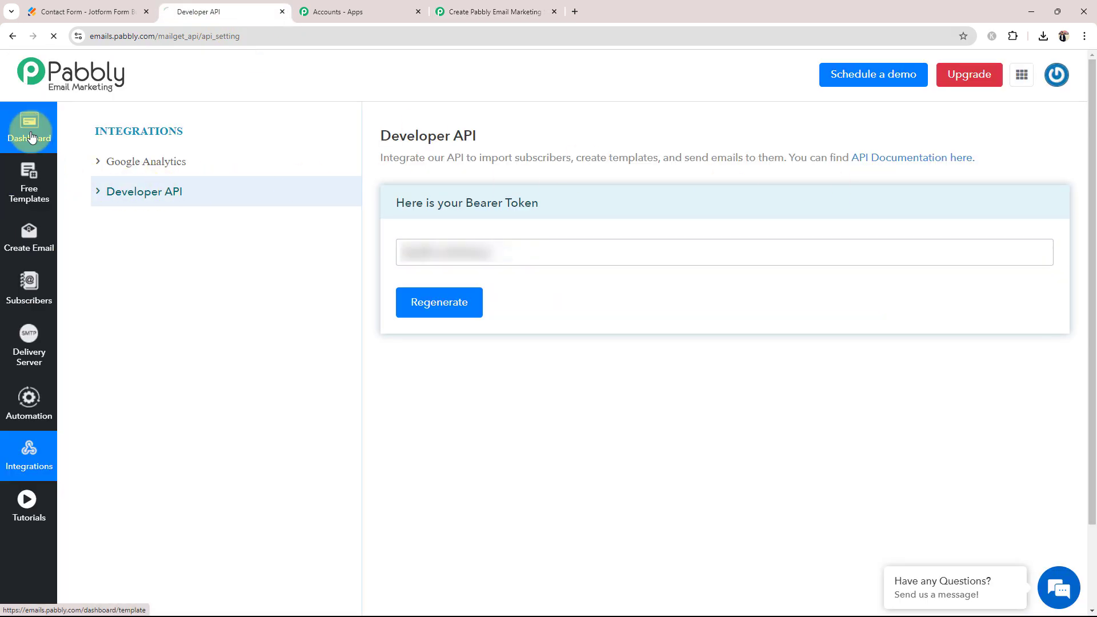
click(20, 298)
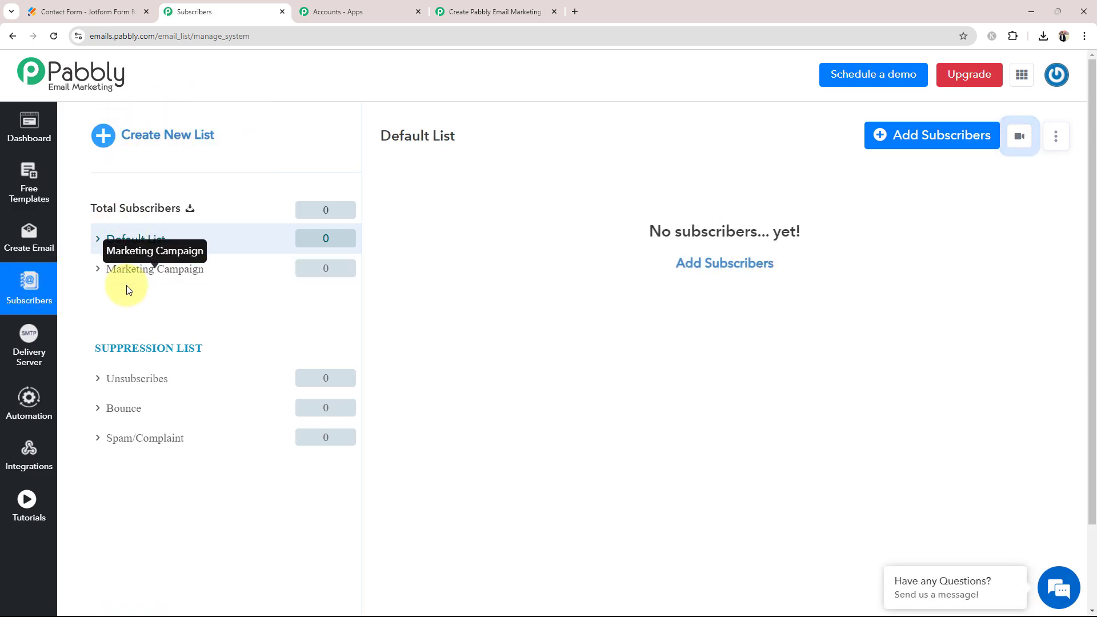
click(480, 11)
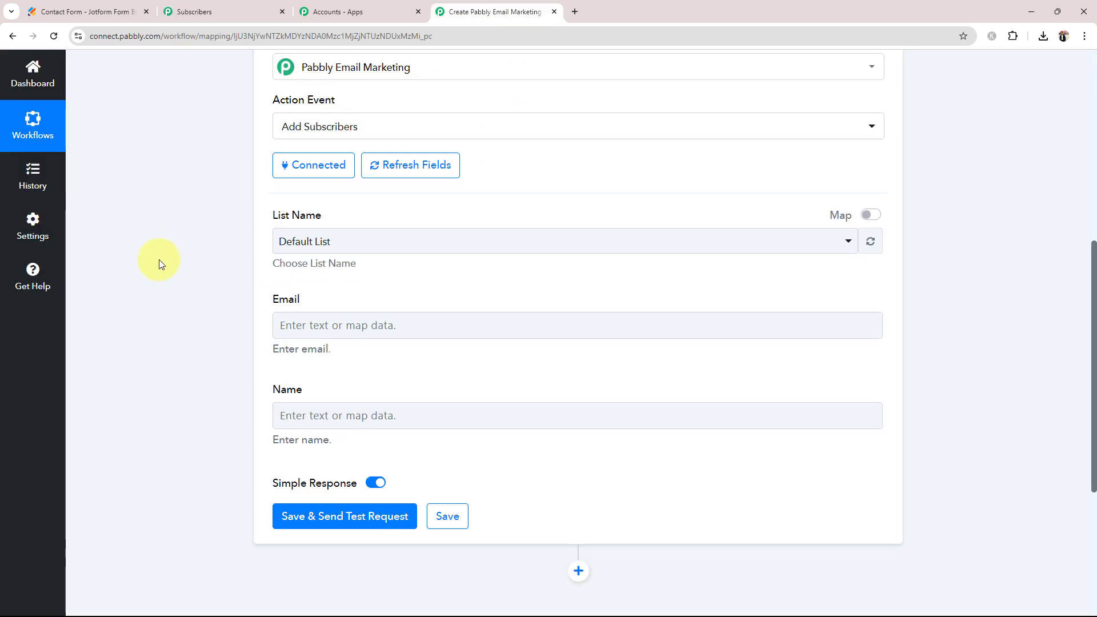
click(325, 243)
click(337, 334)
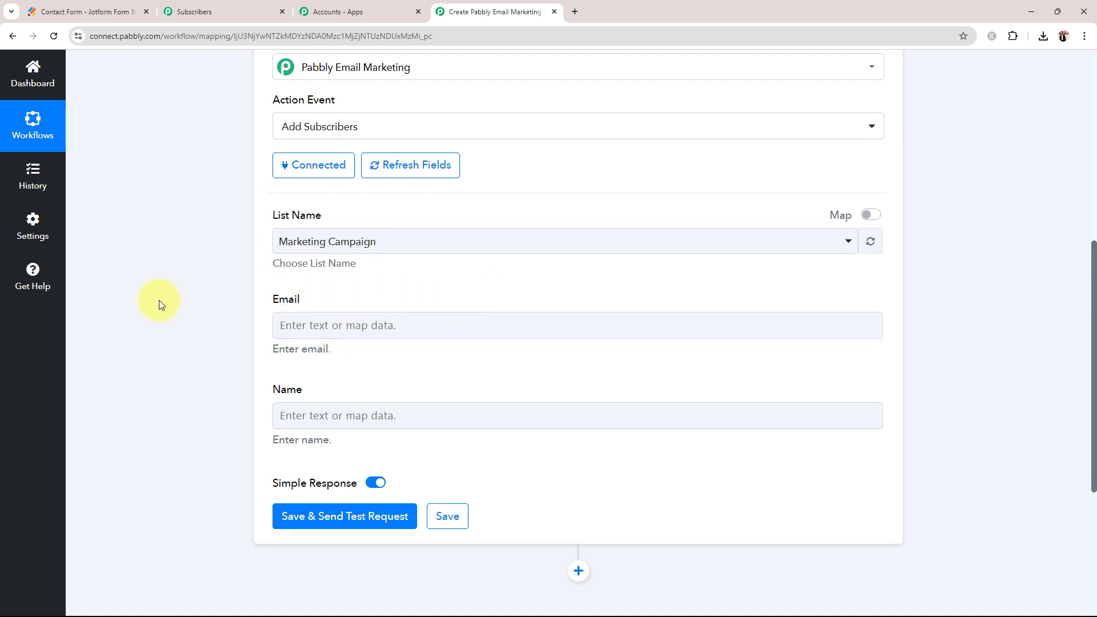
Look over the Email and Name fields of the Add Subscribers action and return to the Jotform trigger above it.
scroll(249, 273, down, 2)
drag(271, 181, 355, 179)
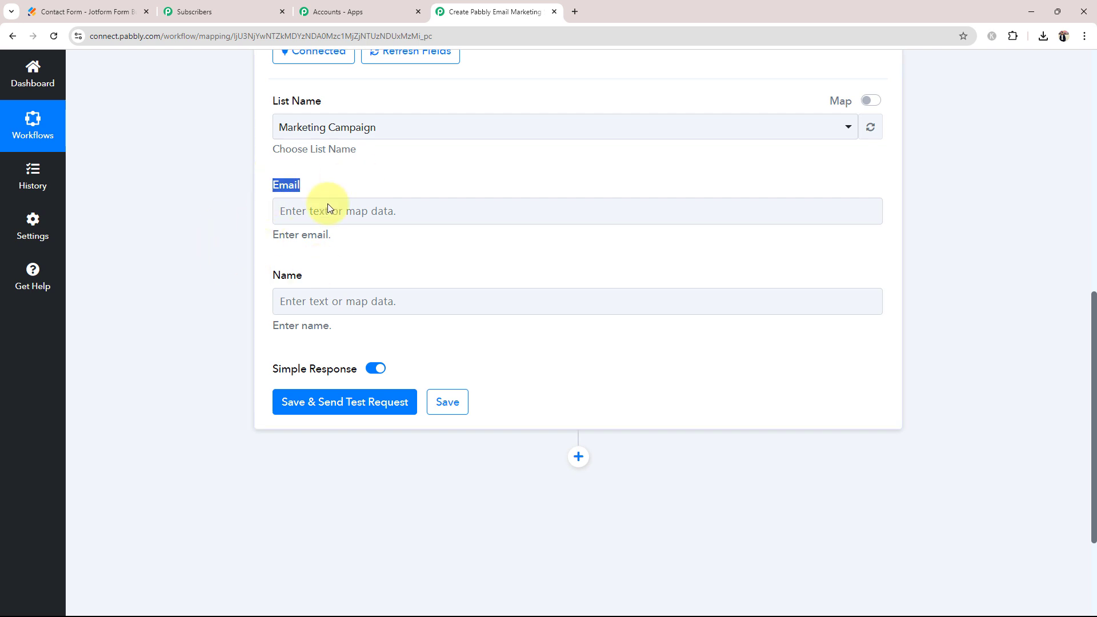
drag(274, 274, 308, 277)
click(271, 289)
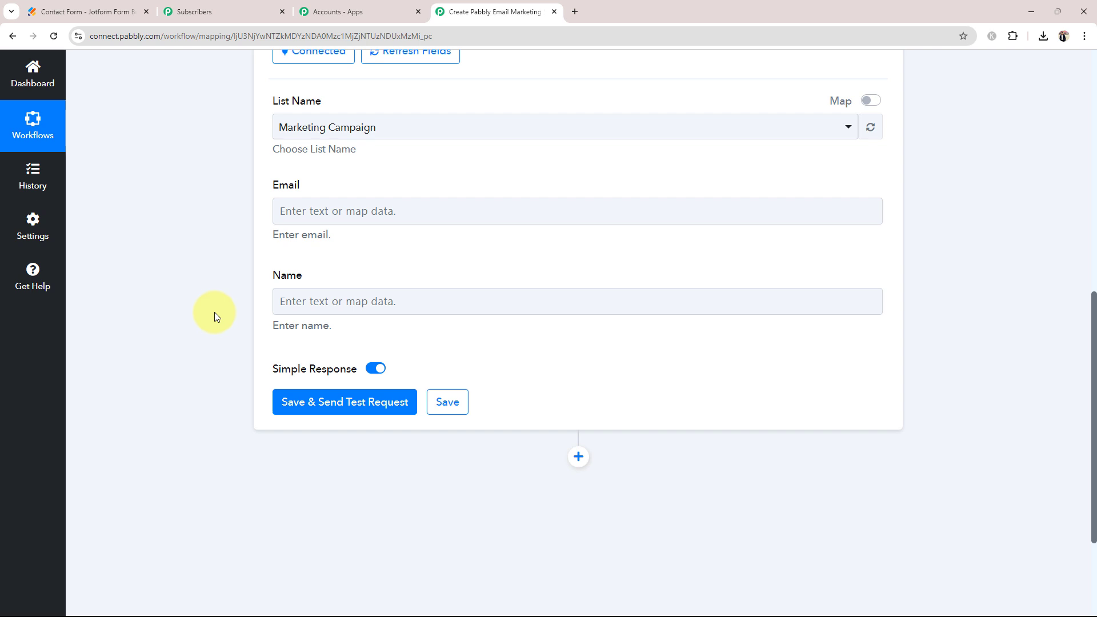
scroll(214, 312, up, 7)
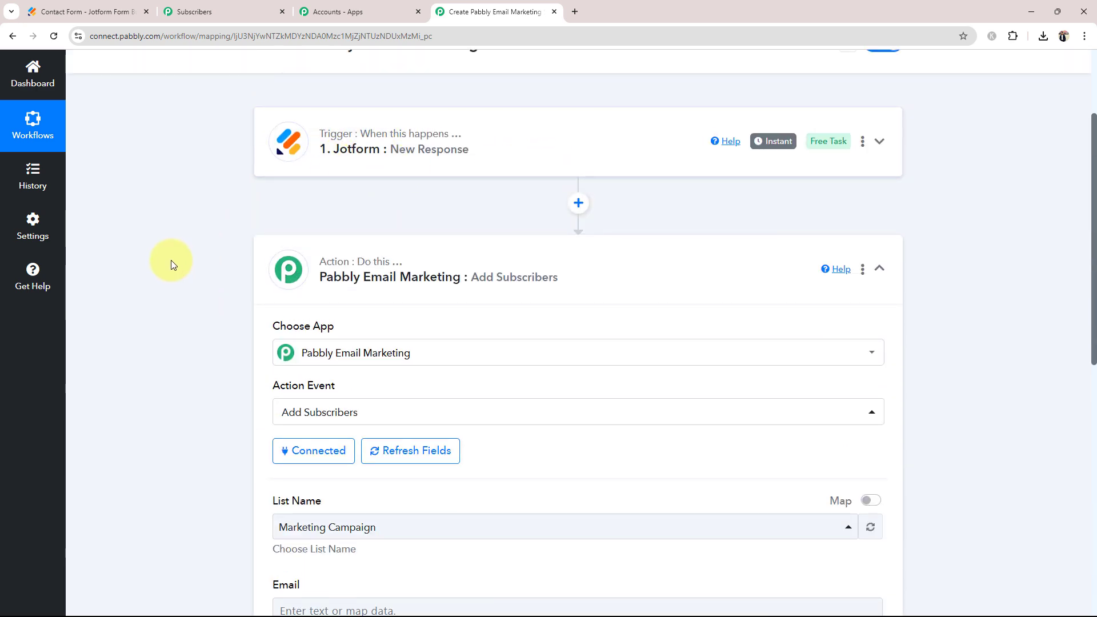
Map the Add Subscribers Email field to RawRequest Q4 Email from the Jotform New Response data.
scroll(171, 263, down, 6)
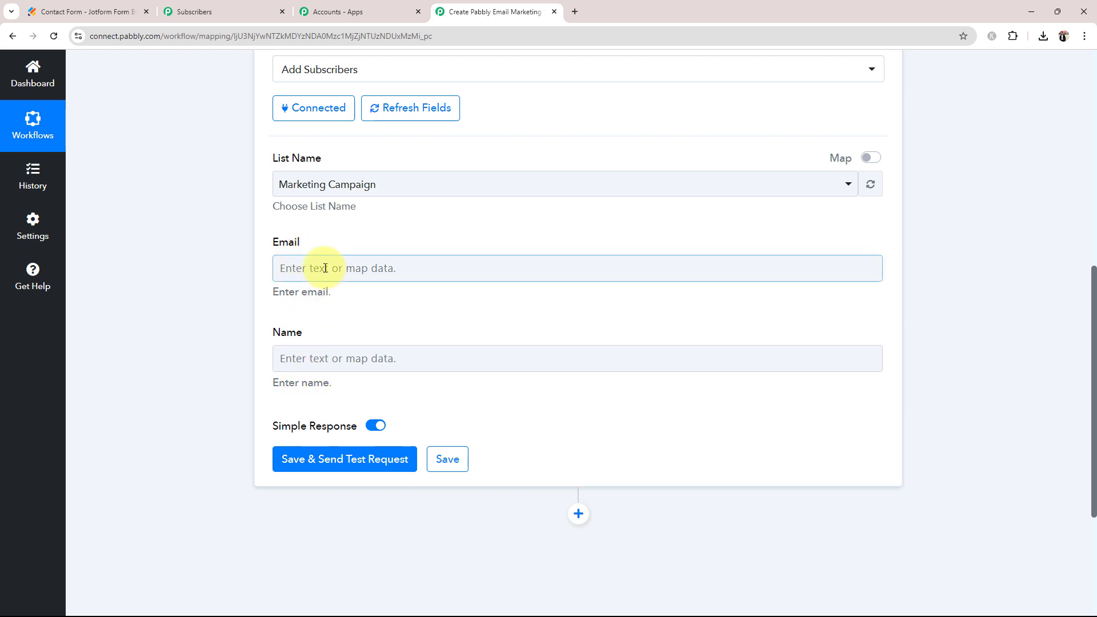
scroll(314, 269, down, 2)
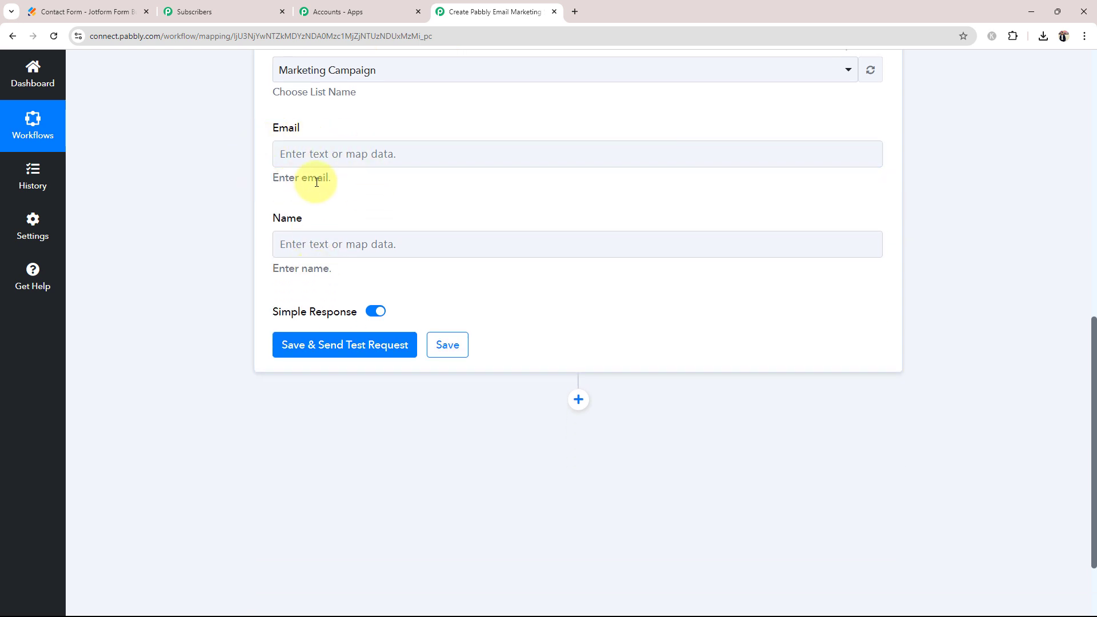
click(330, 153)
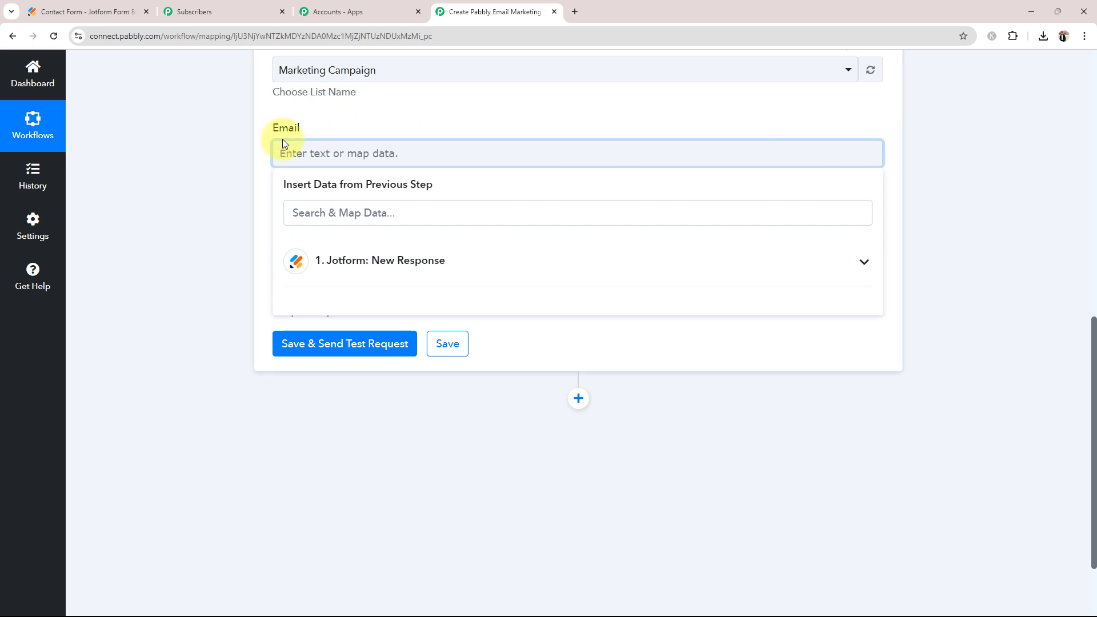
click(858, 267)
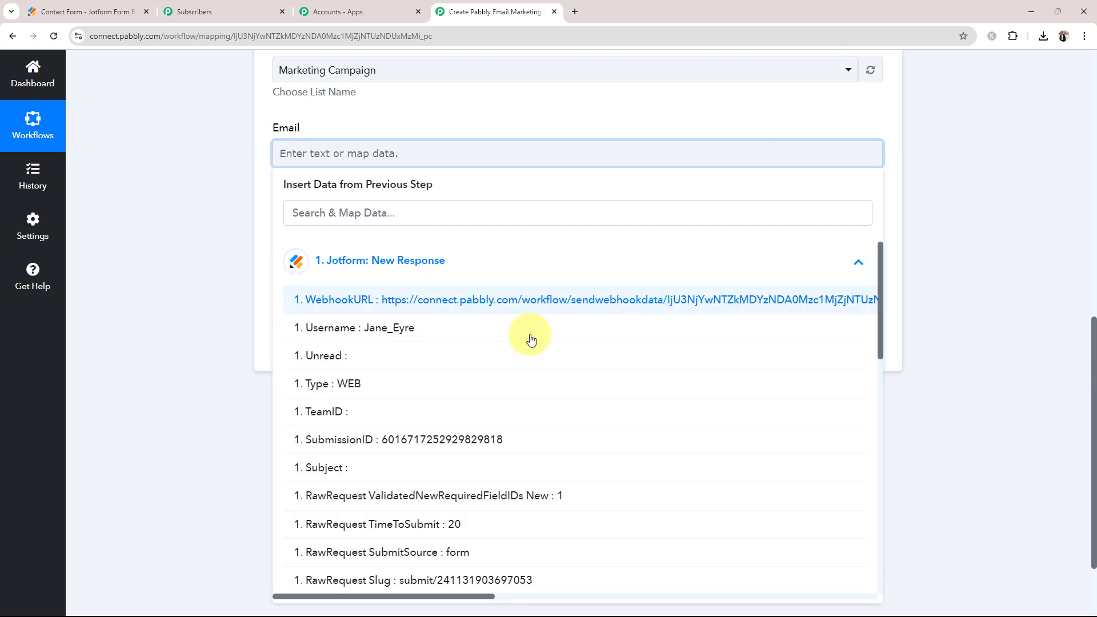
scroll(426, 475, down, 5)
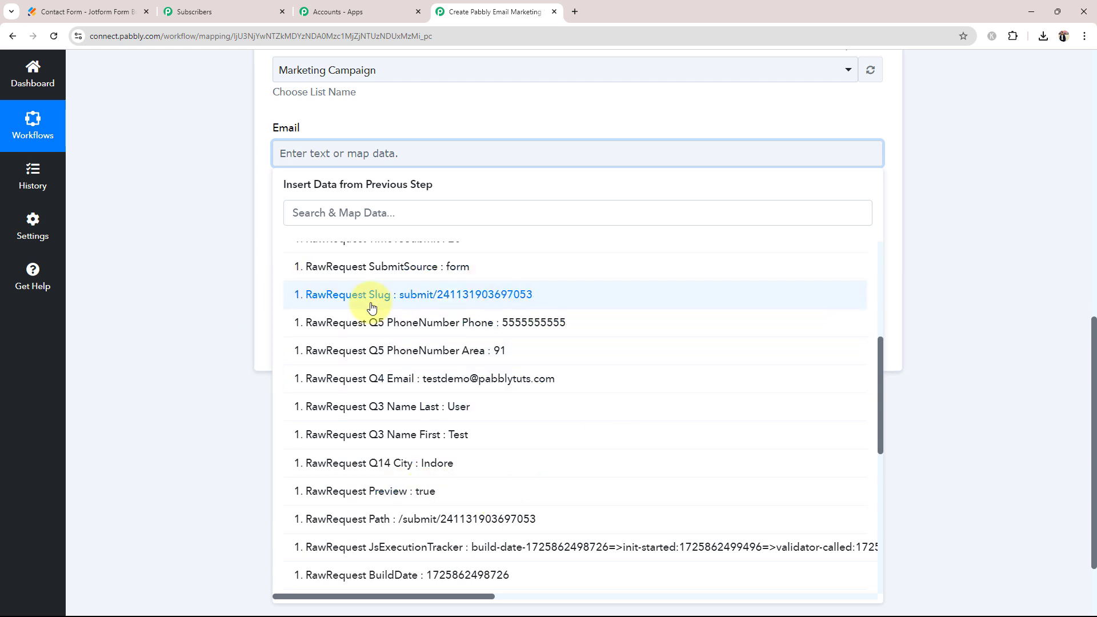
click(458, 384)
click(186, 231)
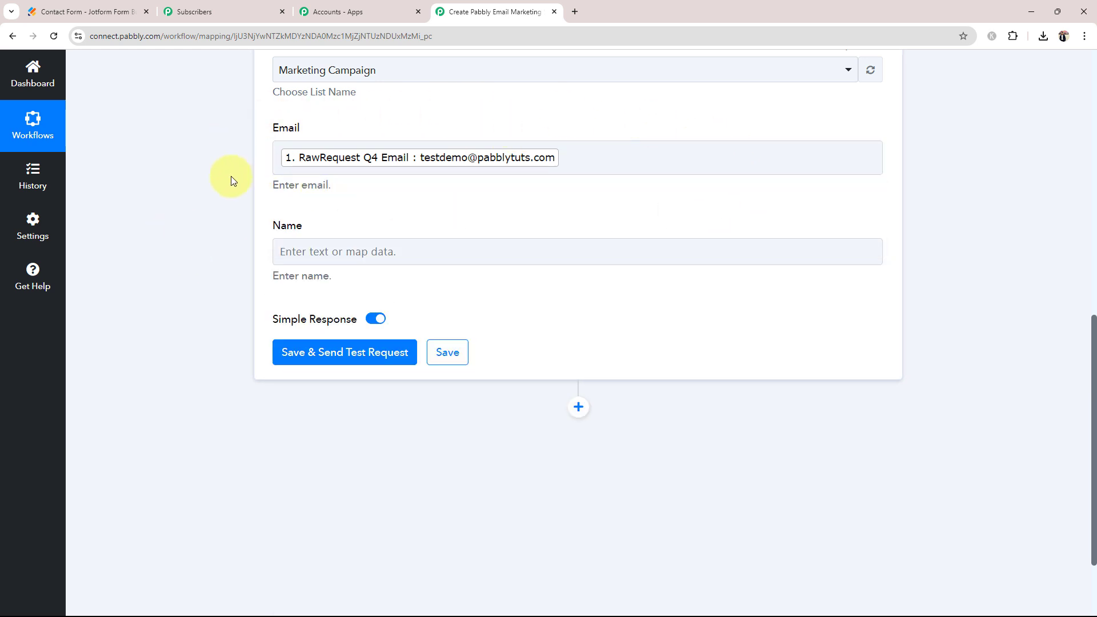
Map the Name field to RawRequest Q3 Name First followed by RawRequest Q3 Name Last from the Jotform response.
click(341, 252)
click(368, 359)
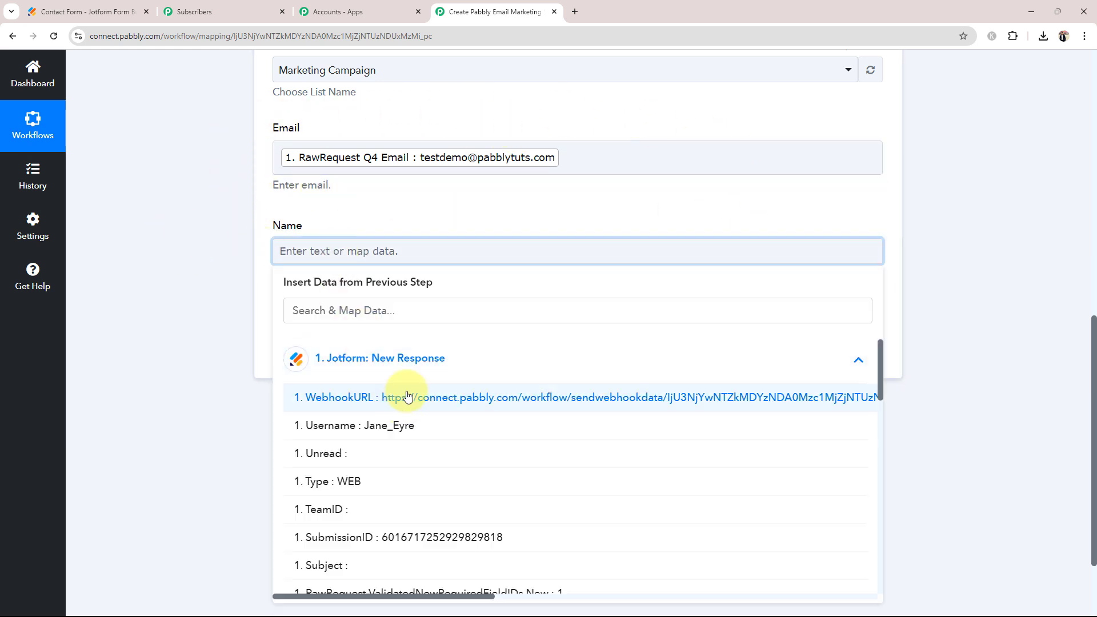
scroll(421, 452, down, 6)
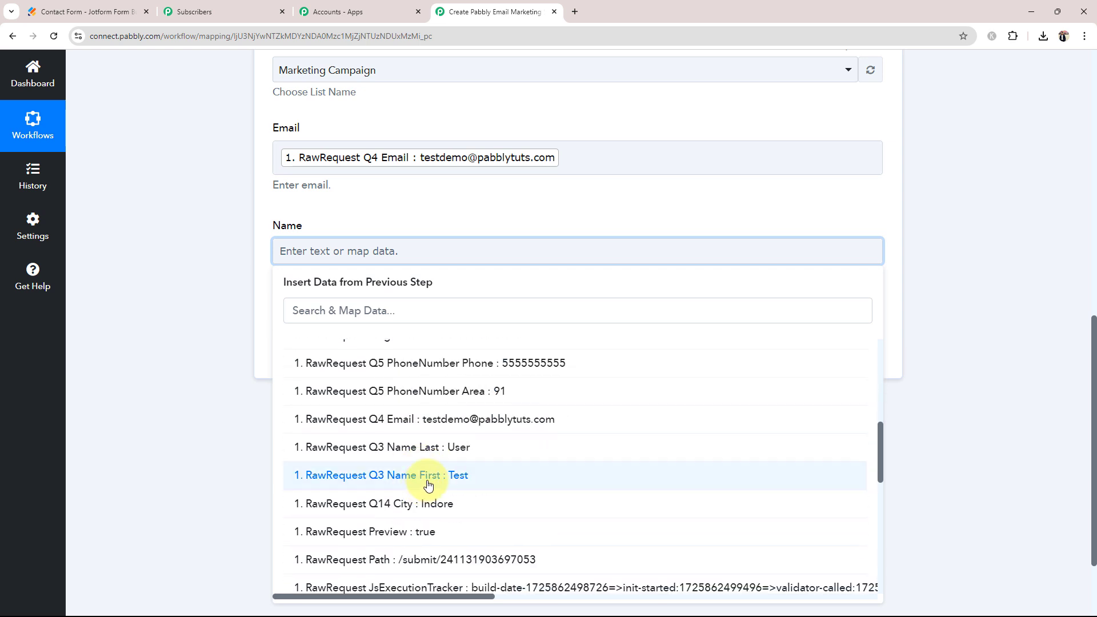
click(428, 482)
click(429, 455)
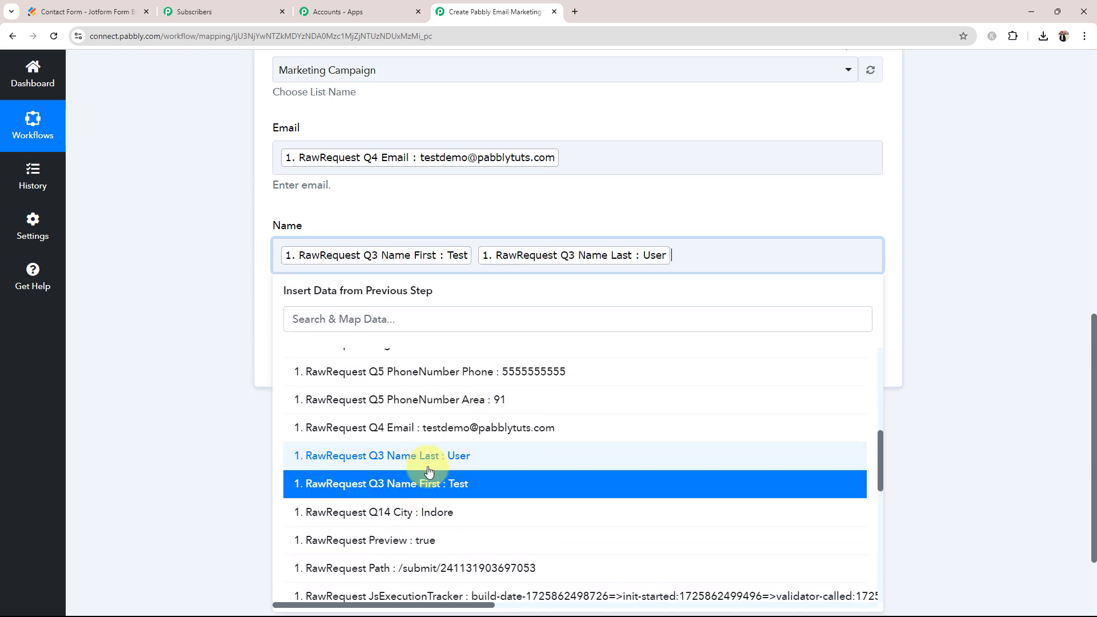
click(228, 376)
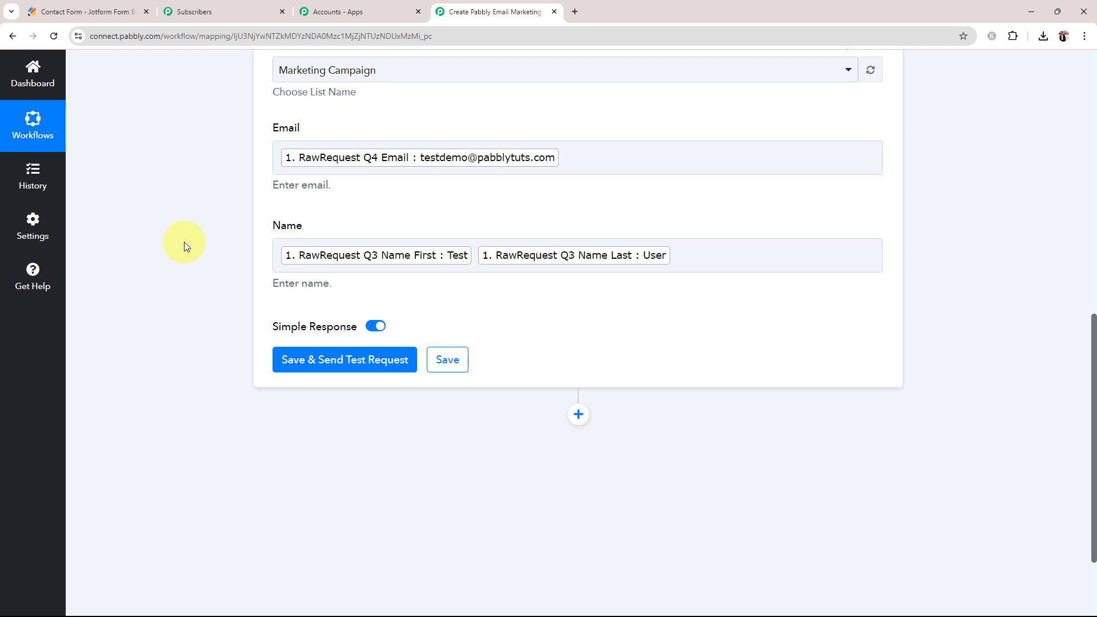
Save the Add Subscribers action with a test request and check the message in the received response.
scroll(194, 313, up, 2)
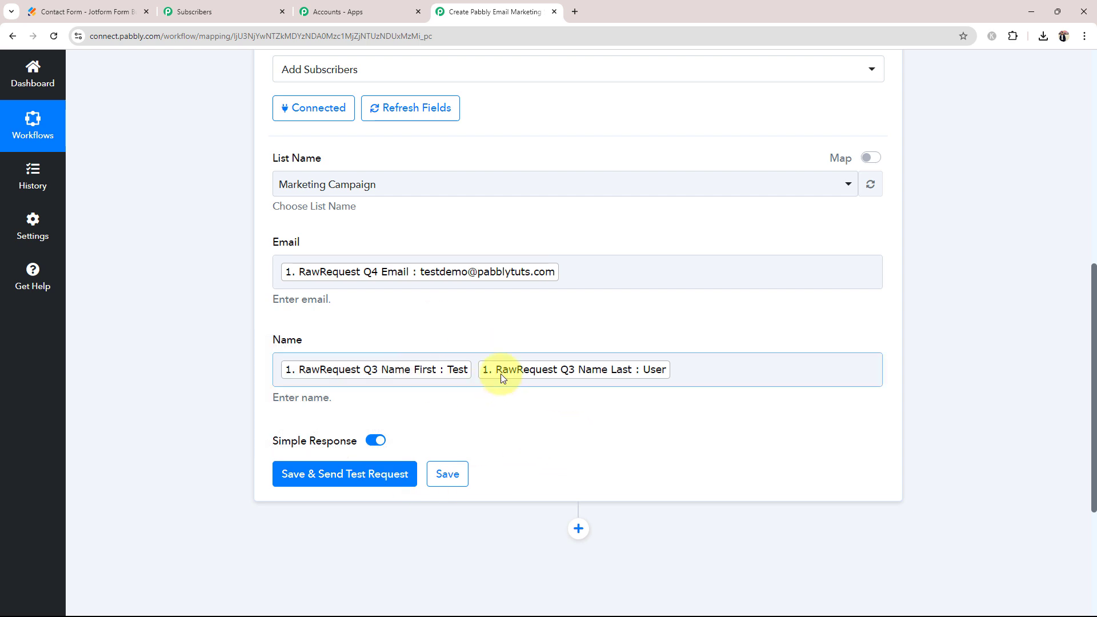
click(313, 481)
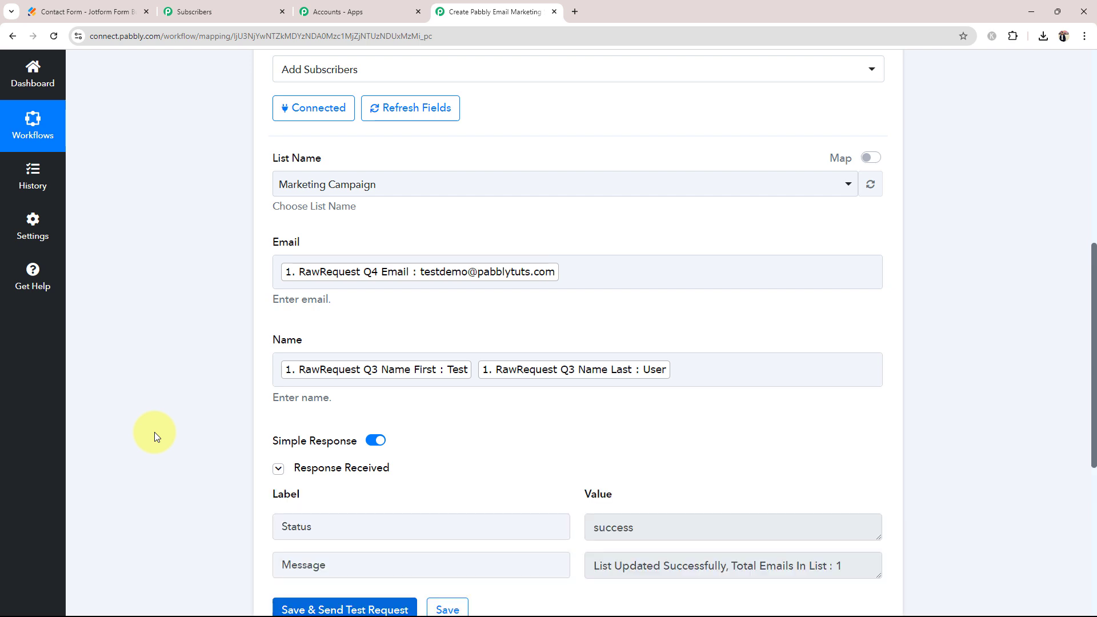
scroll(154, 432, down, 2)
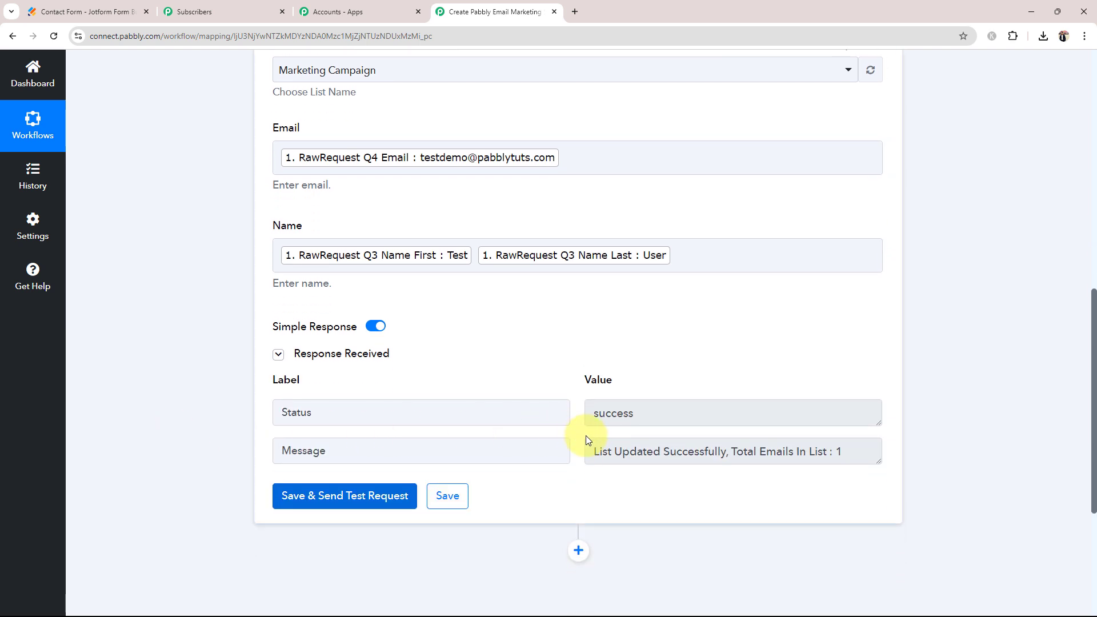
drag(596, 454, 869, 448)
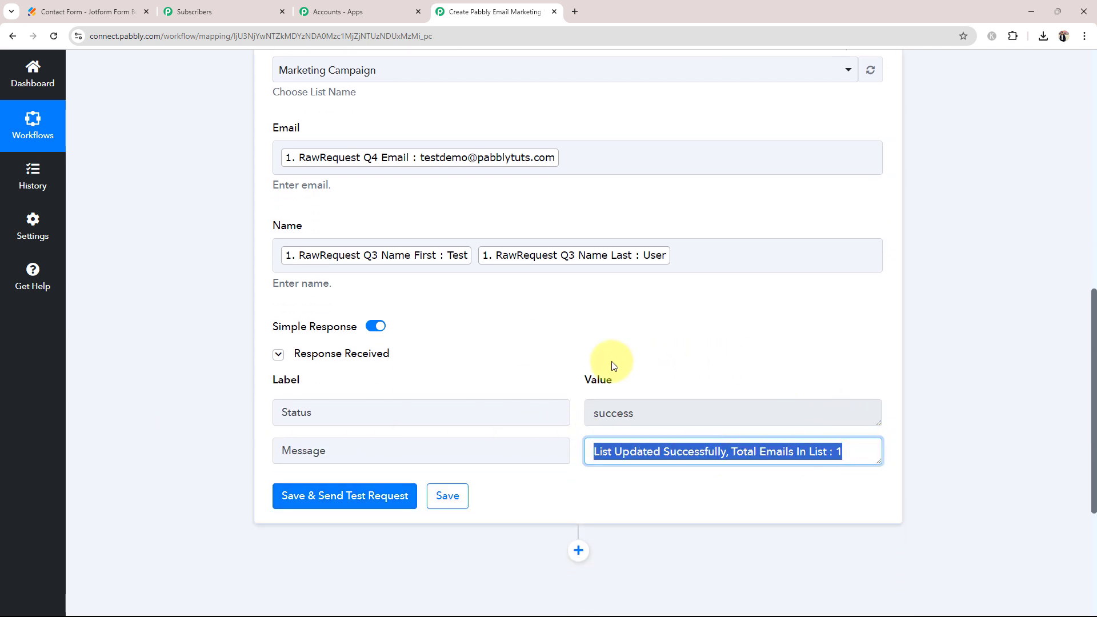
Switch to Pabbly Email Marketing, reload the subscriber lists and check the entries in the Marketing Campaign list.
click(199, 5)
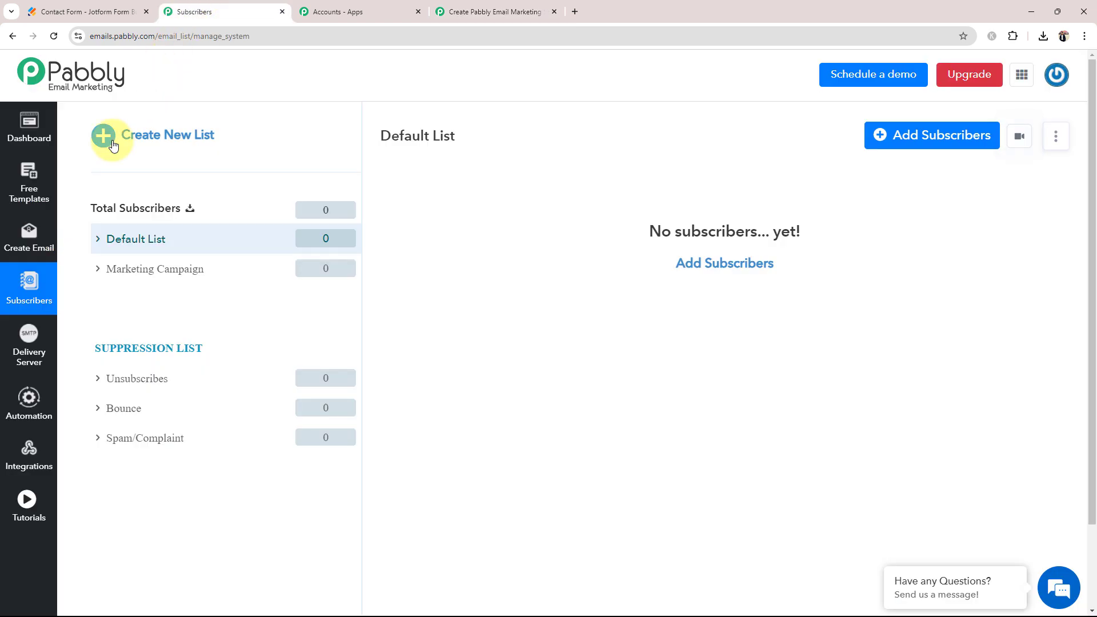
click(25, 286)
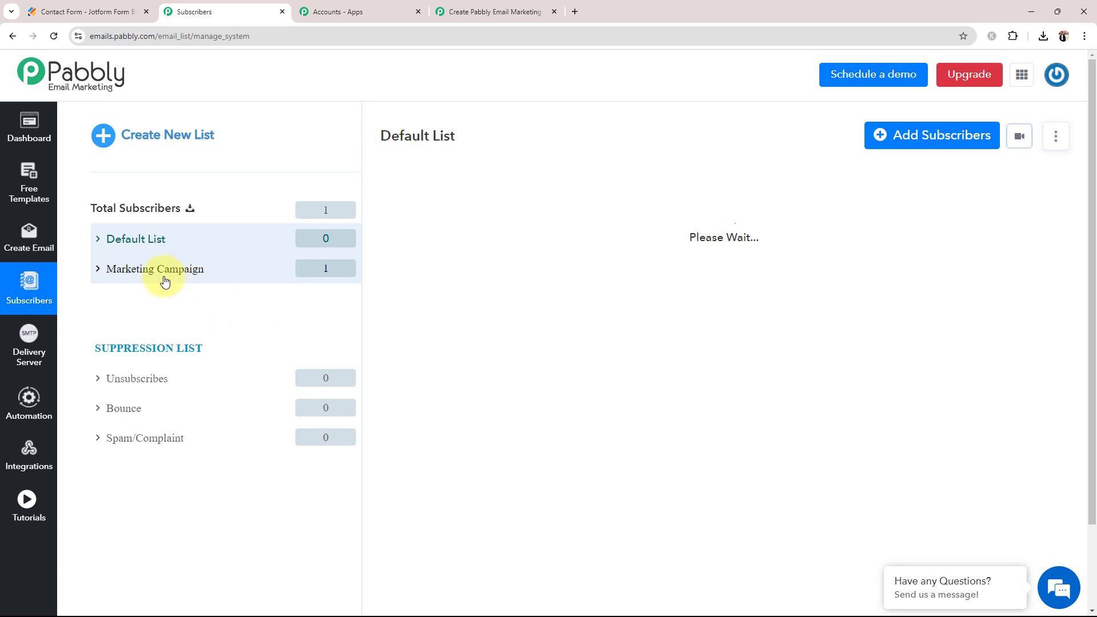
click(191, 270)
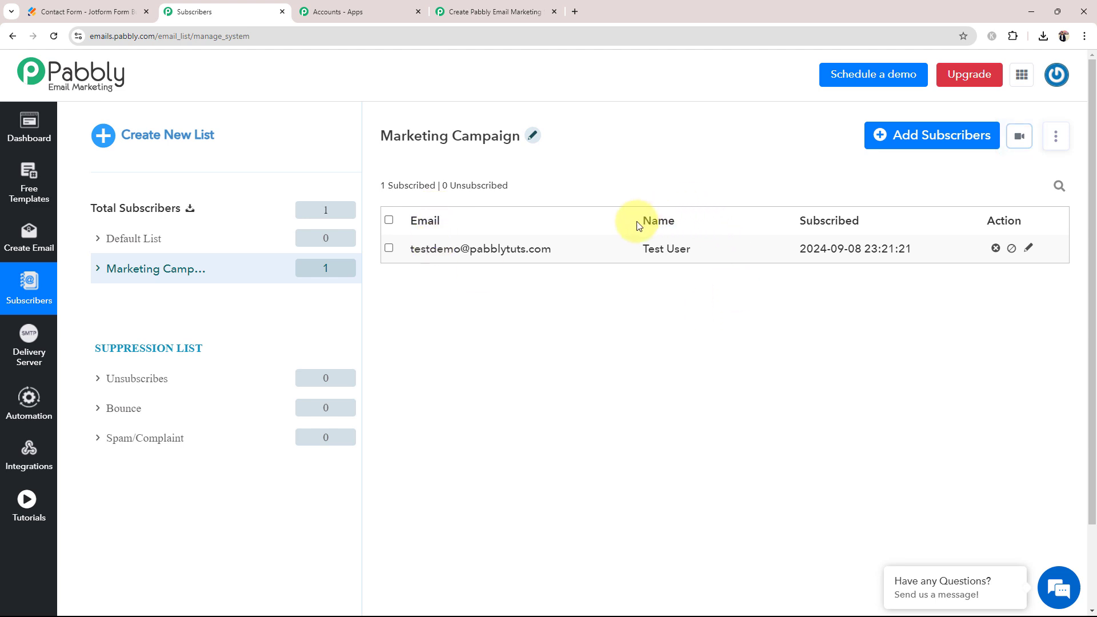
drag(638, 222, 673, 226)
click(673, 373)
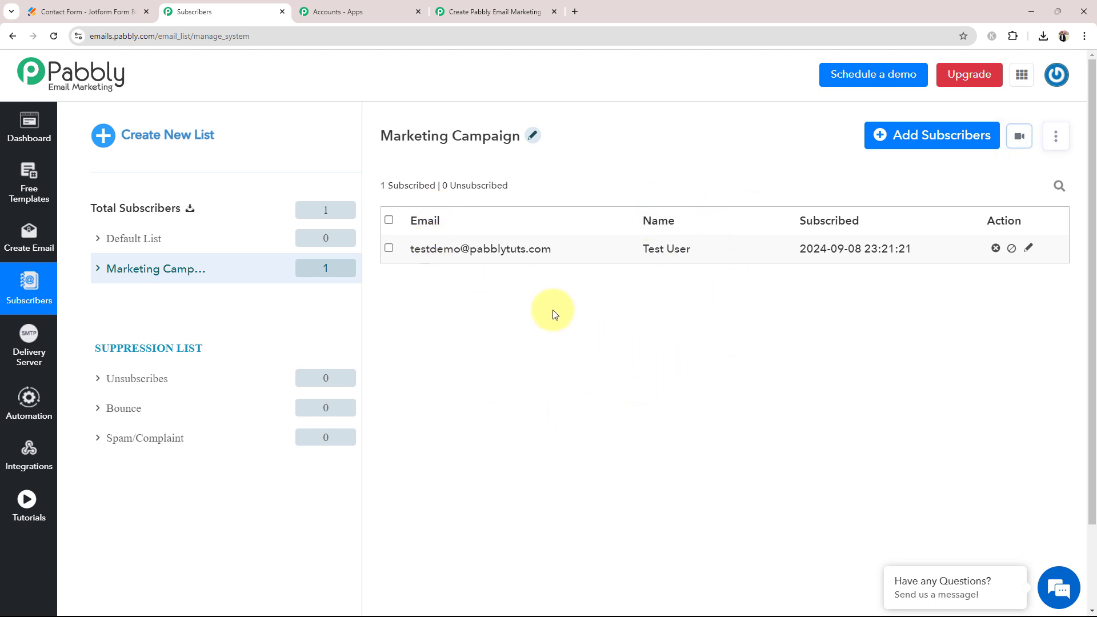
Return to the Pabbly Connect workflow, collapse the Add Subscribers action and look over the trigger and action.
click(483, 12)
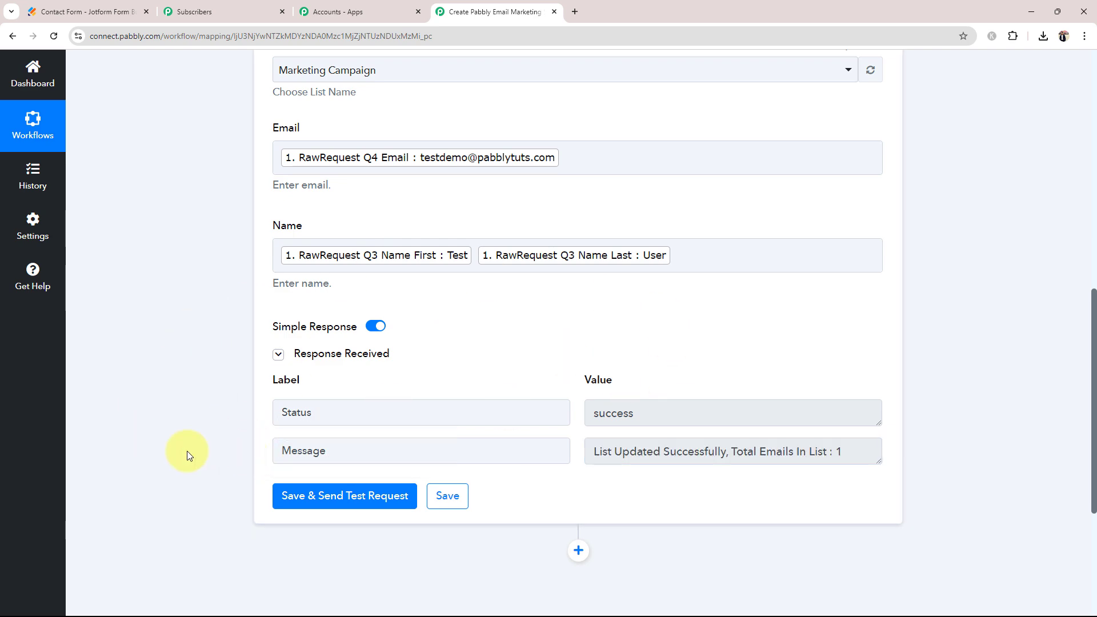
scroll(187, 453, up, 8)
click(519, 349)
scroll(289, 400, up, 2)
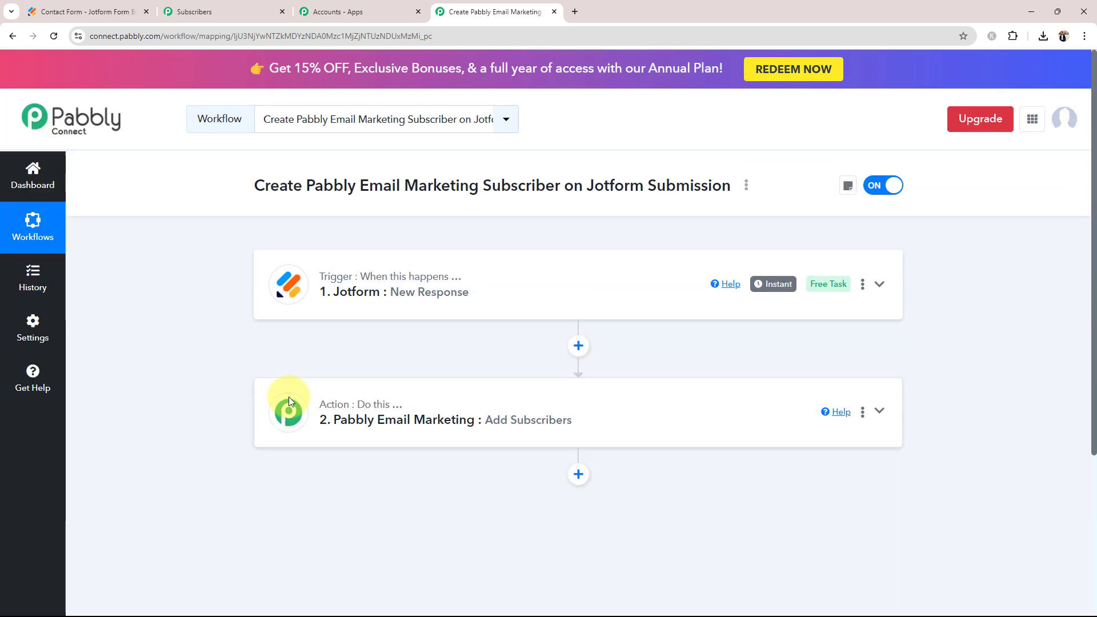
mouse_move(776, 287)
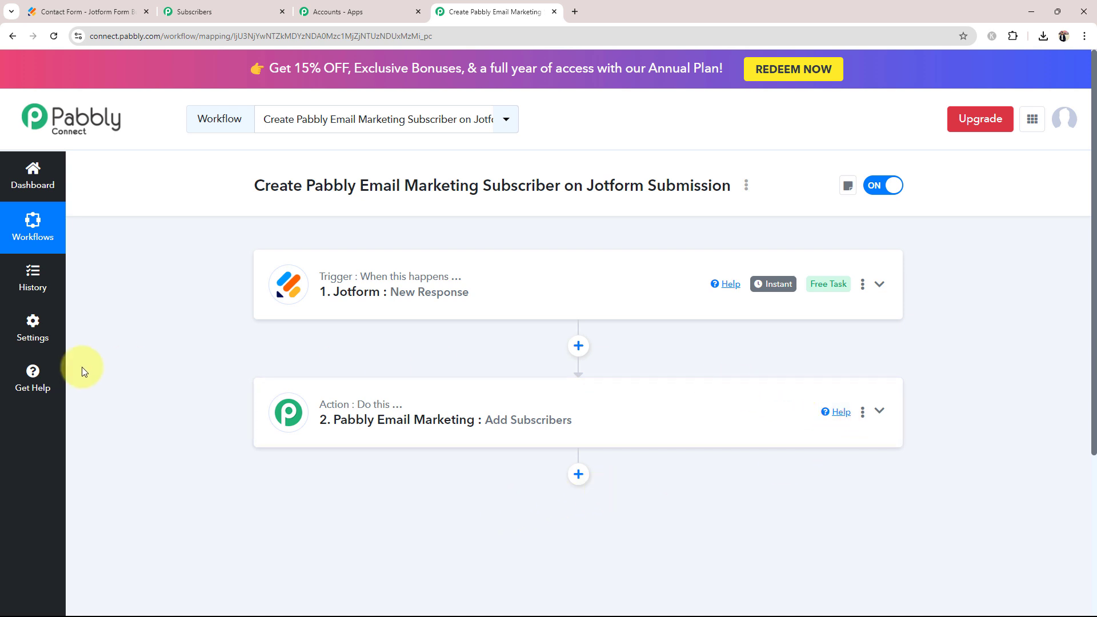
Open the live Jotform contact form in its own tab and fill in a test contact's first name, last name and email.
click(83, 11)
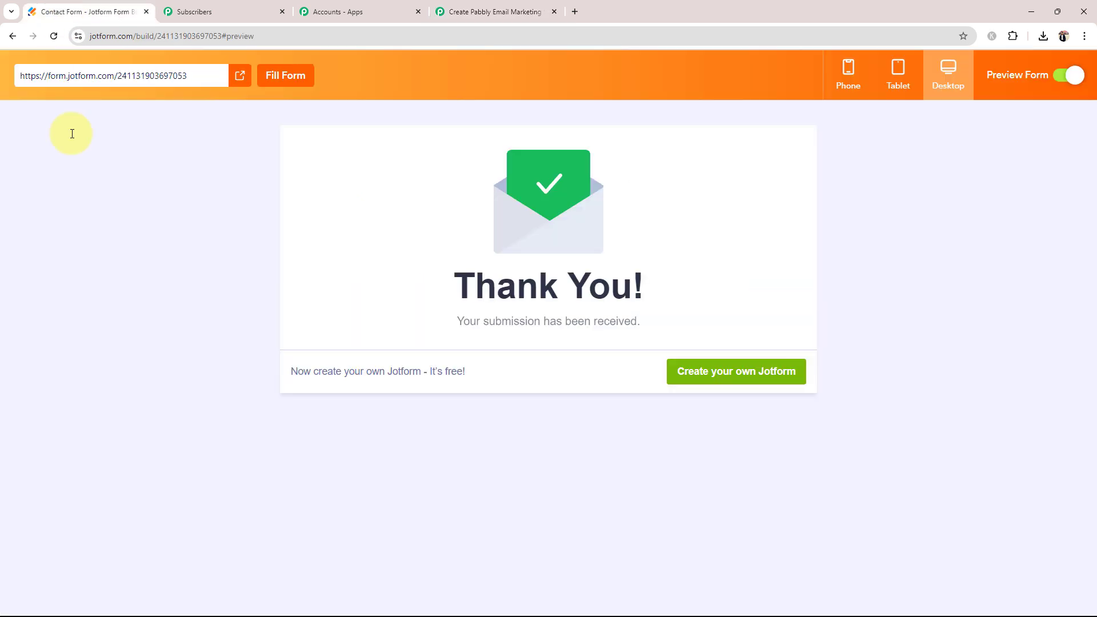
click(240, 76)
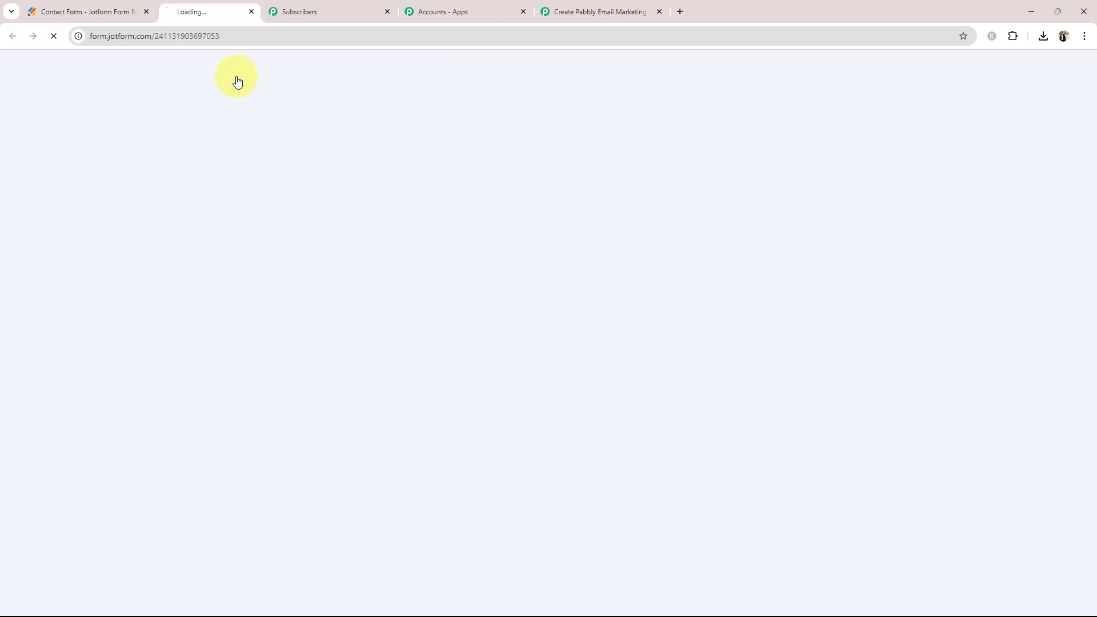
scroll(365, 265, down, 2)
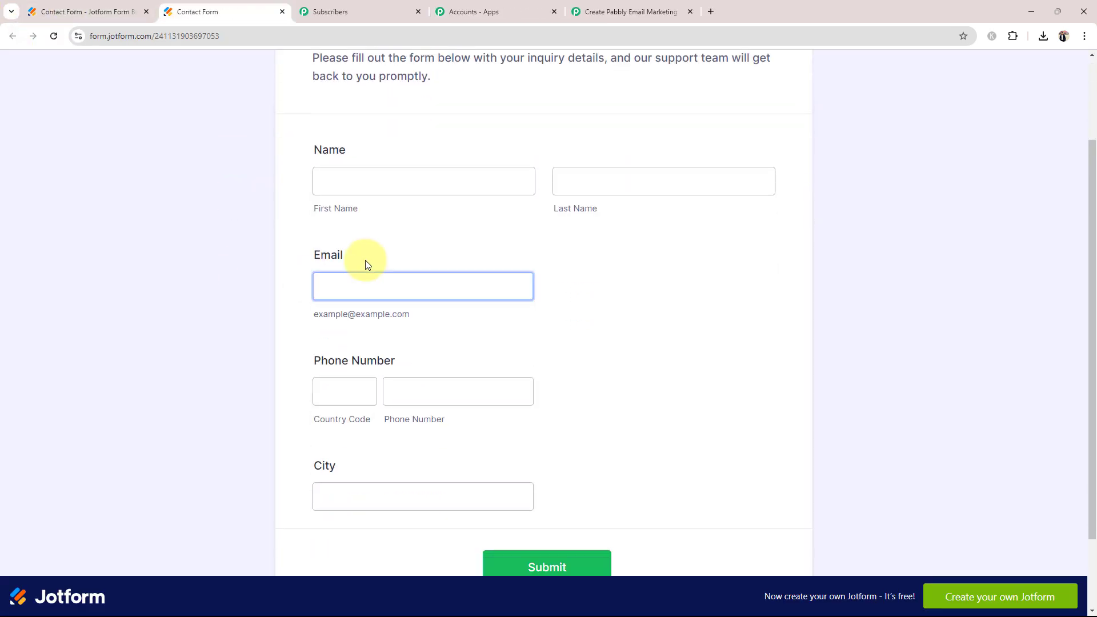
click(375, 187)
click(310, 193)
click(319, 191)
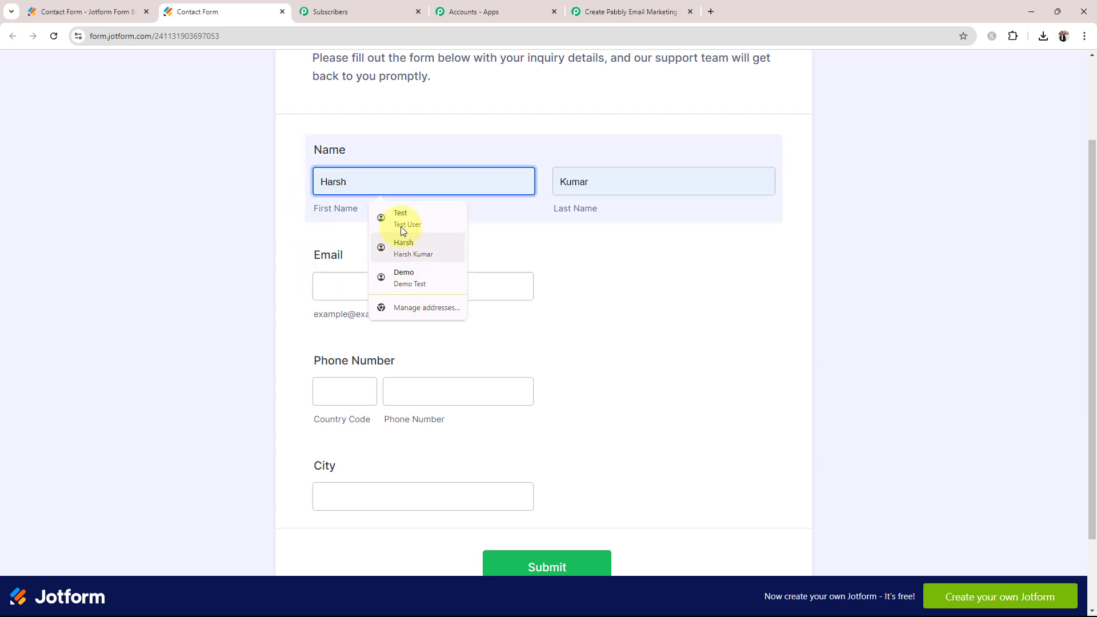
click(405, 281)
click(363, 289)
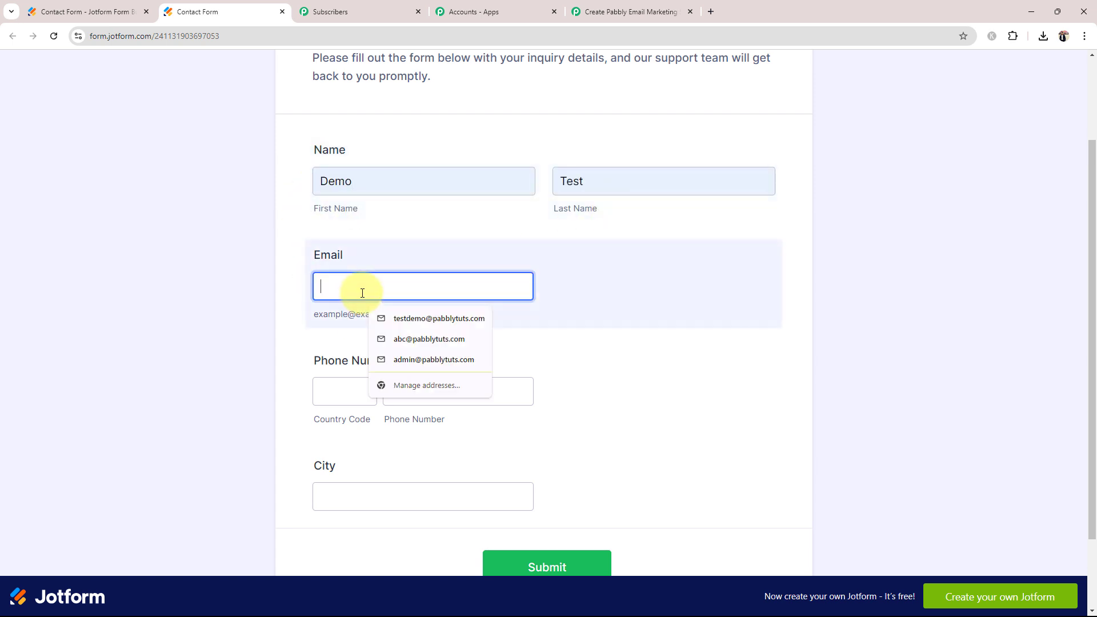
click(280, 362)
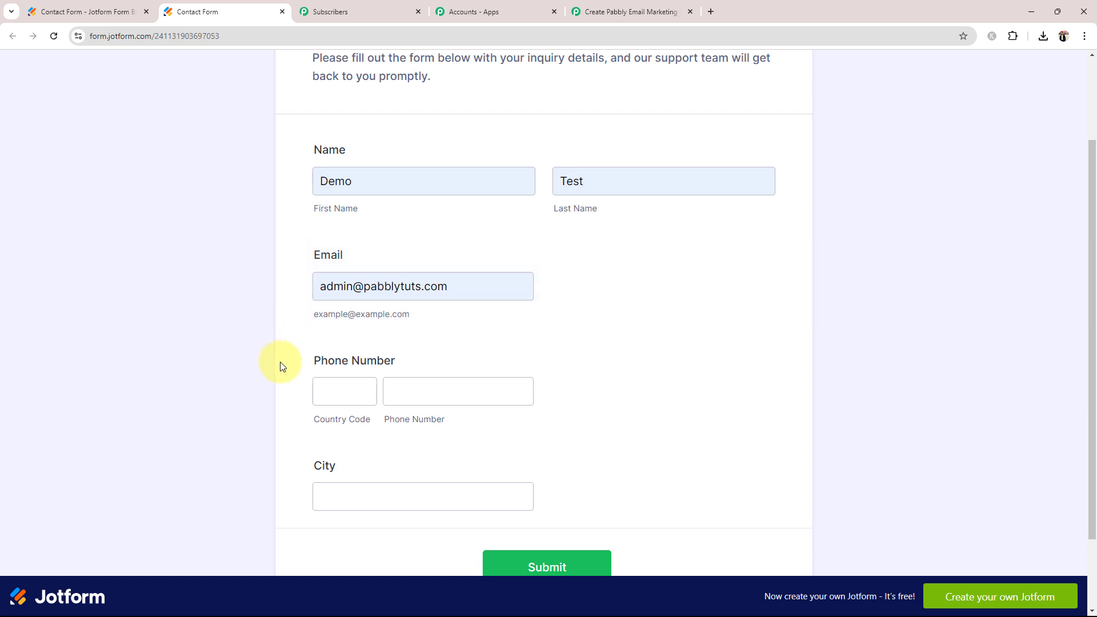
Complete the contact form with country code 91, a test phone number and the city Bhopal, and submit it.
scroll(286, 355, down, 2)
click(330, 305)
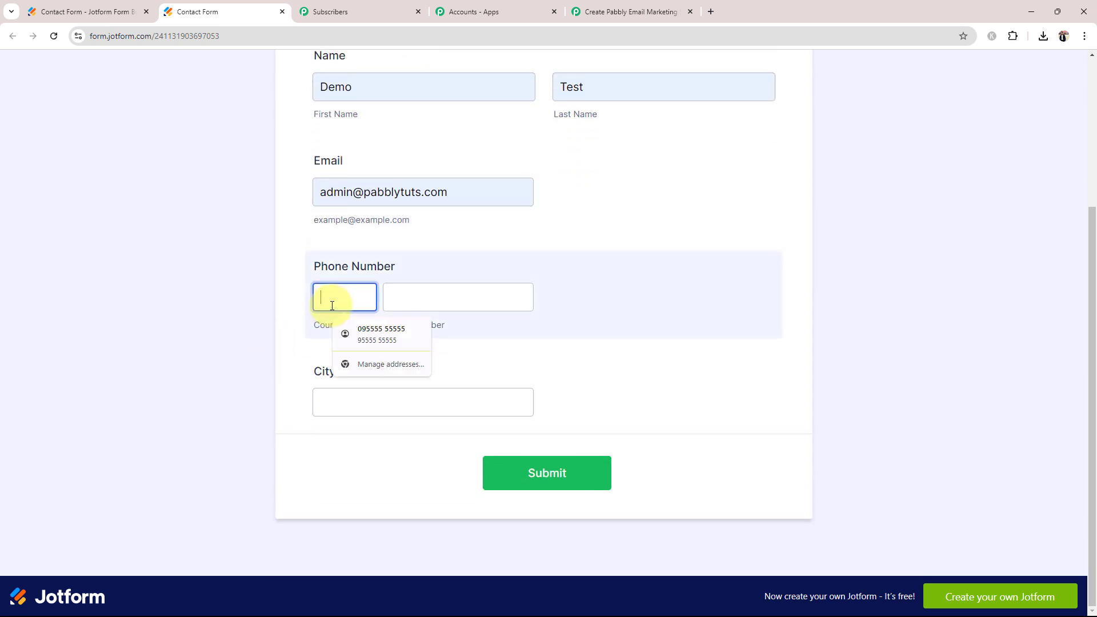
text(91)
click(408, 298)
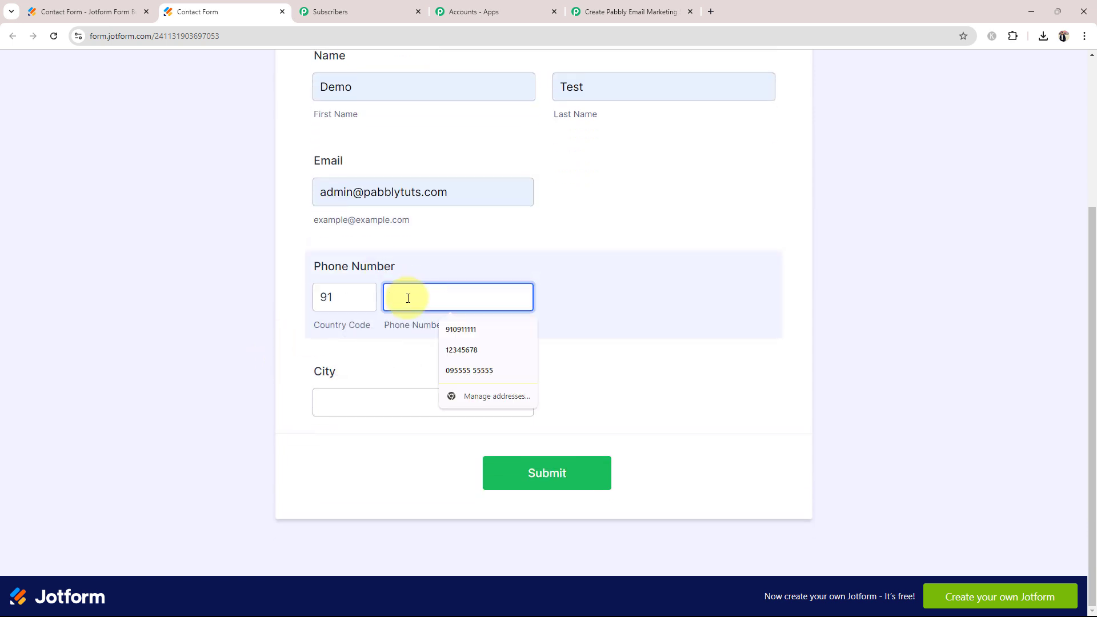
text(6666666666)
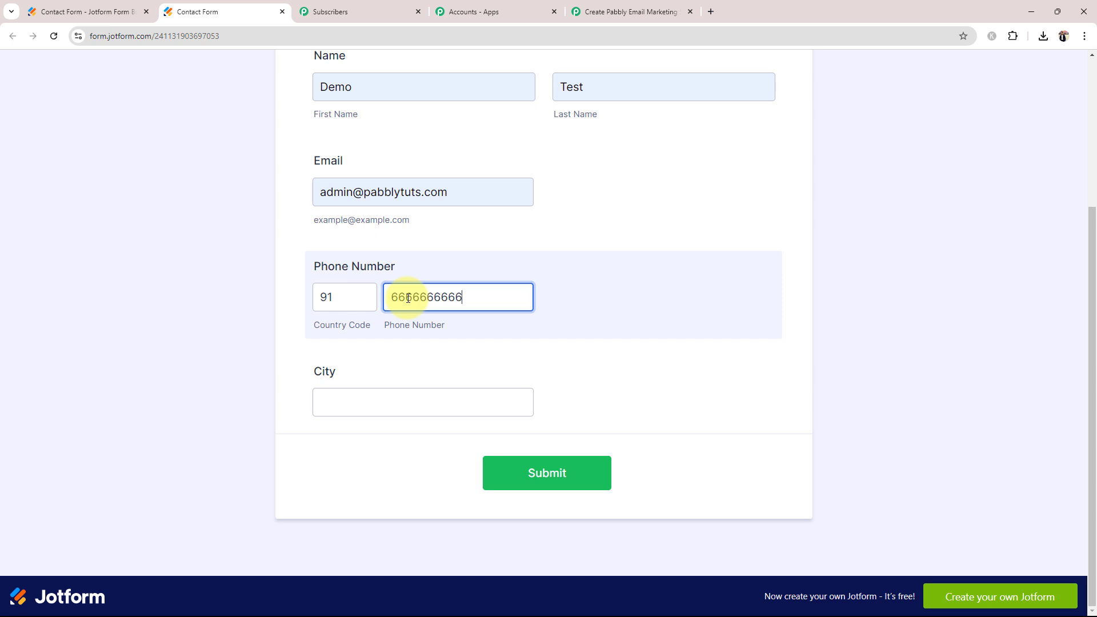
click(376, 416)
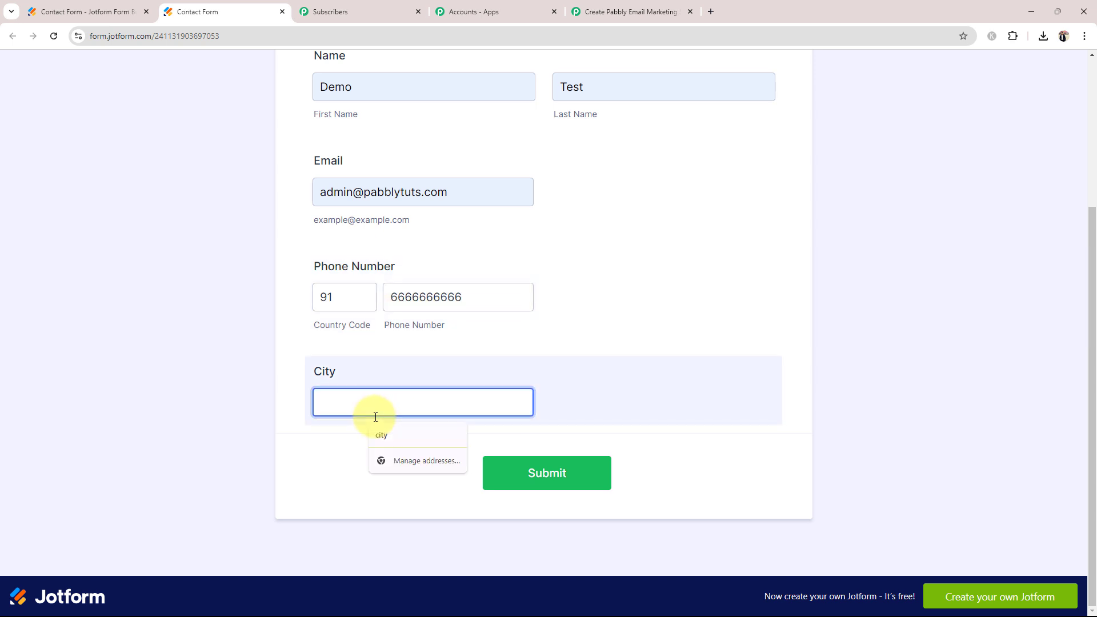
text(Bhopal)
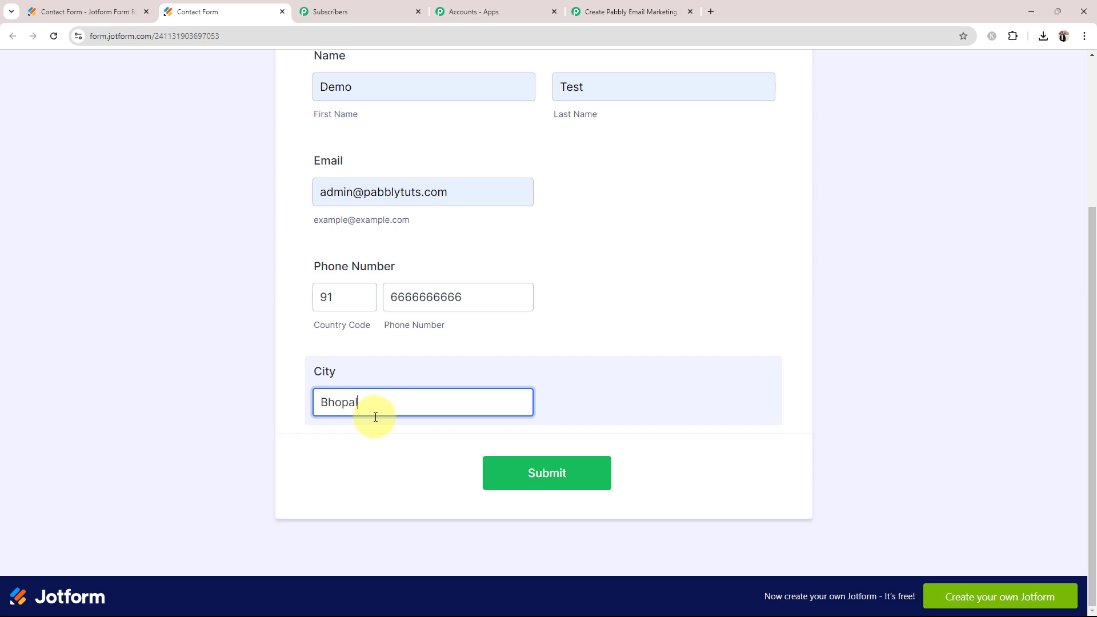
click(524, 482)
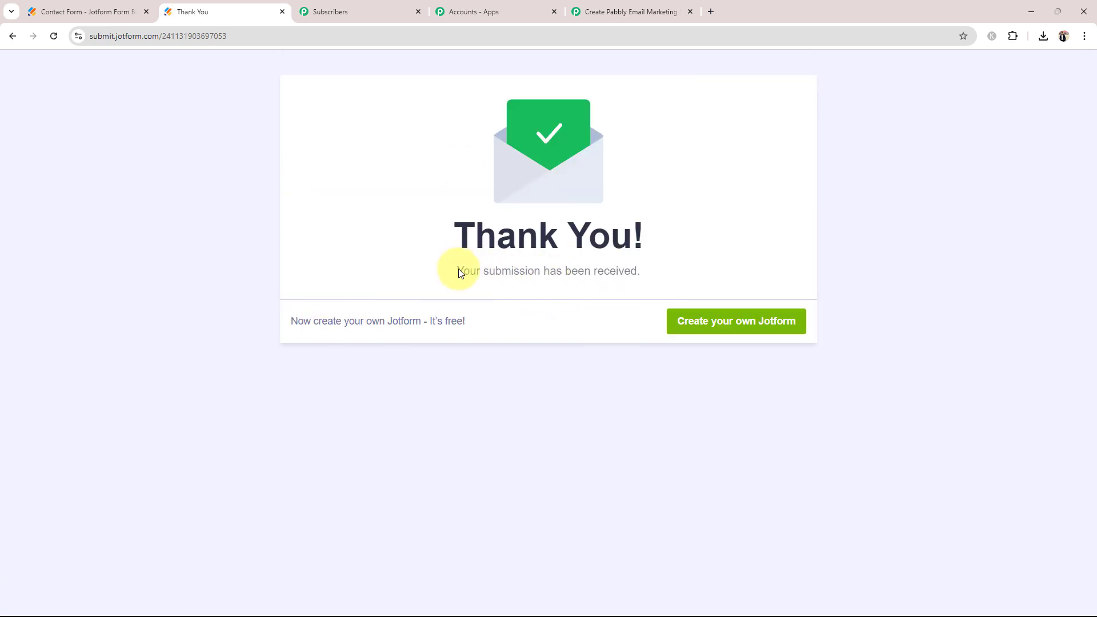
drag(458, 268, 678, 272)
click(558, 428)
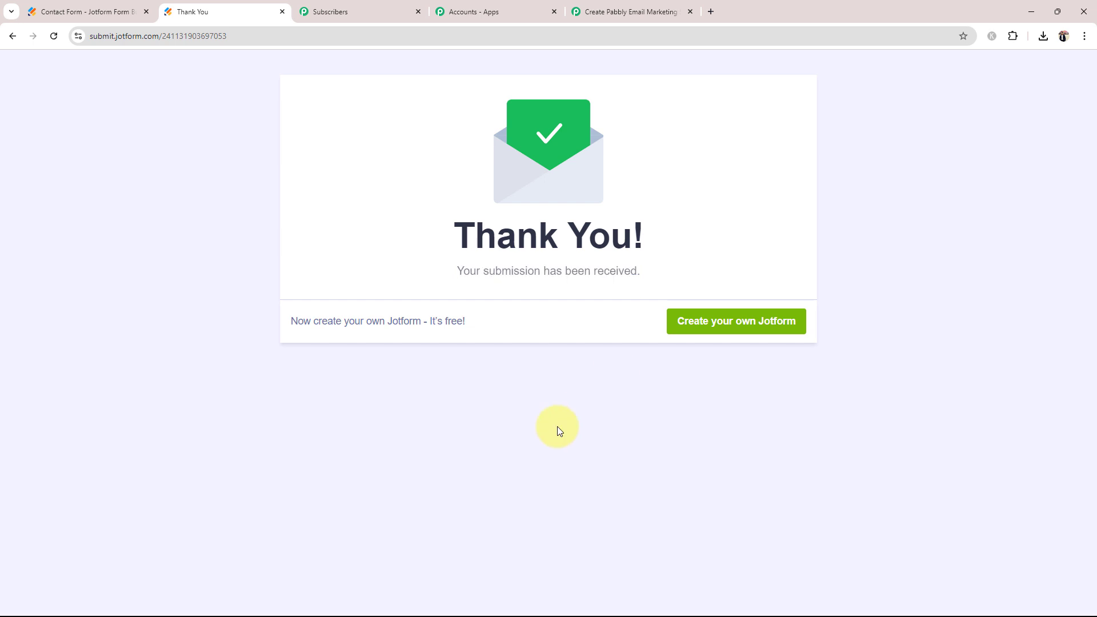
Reload the Pabbly Email Marketing subscribers, check the Marketing Campaign list for the new form submission, and return to the workflow.
click(323, 11)
click(59, 38)
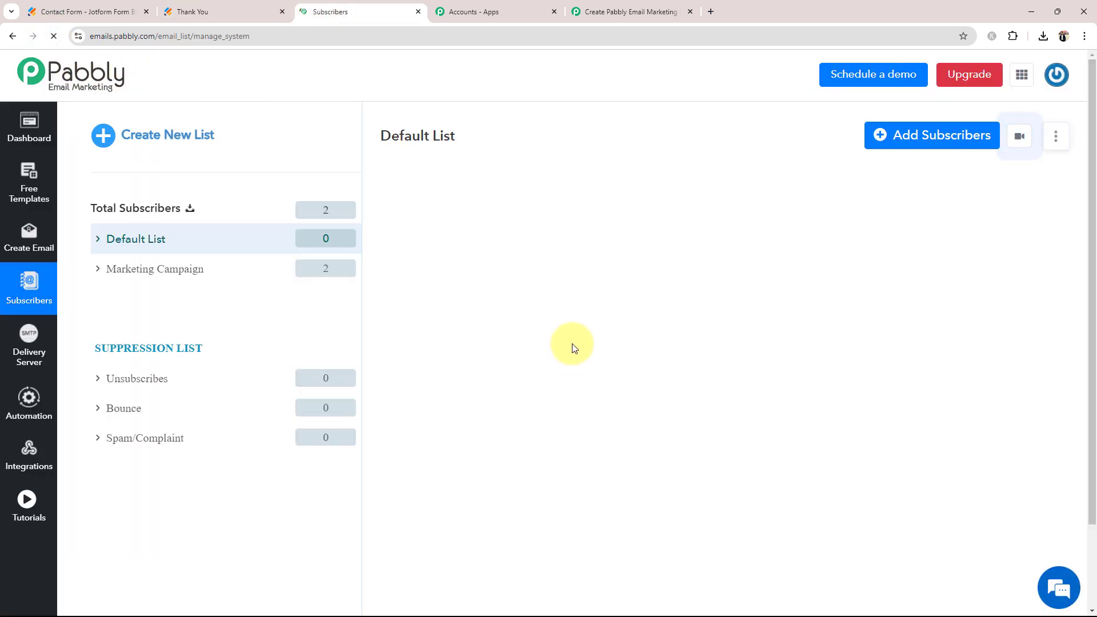
click(157, 269)
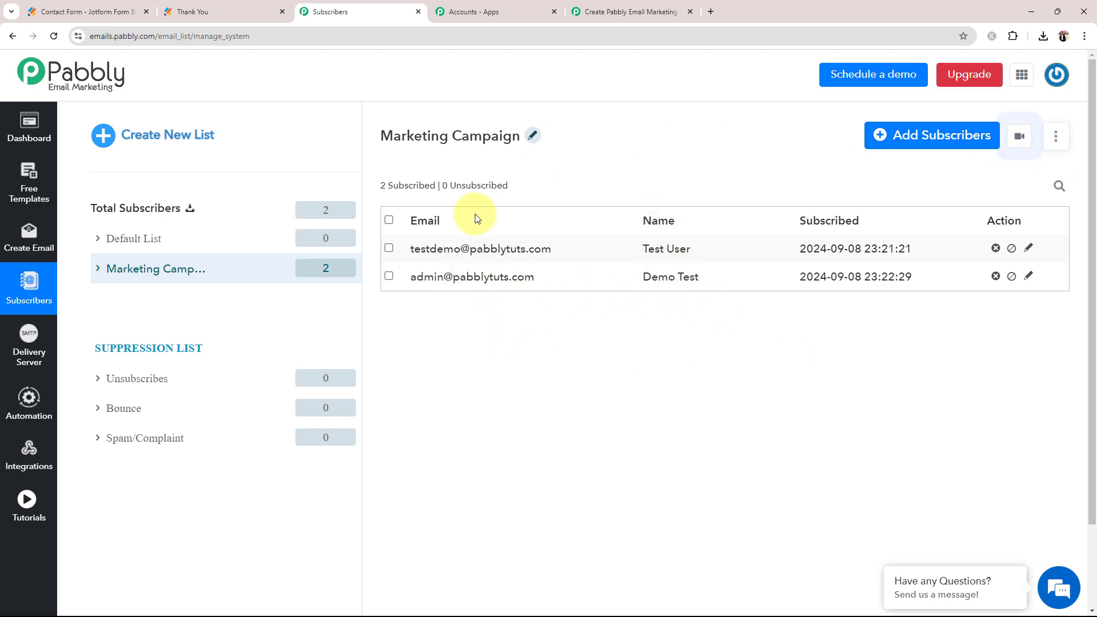
click(597, 8)
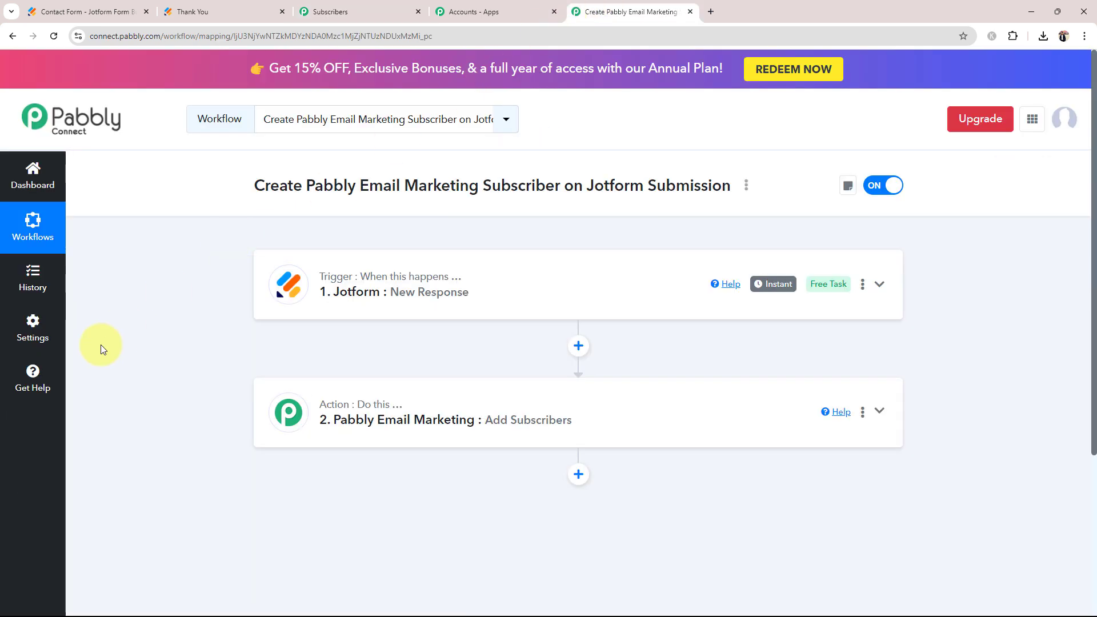